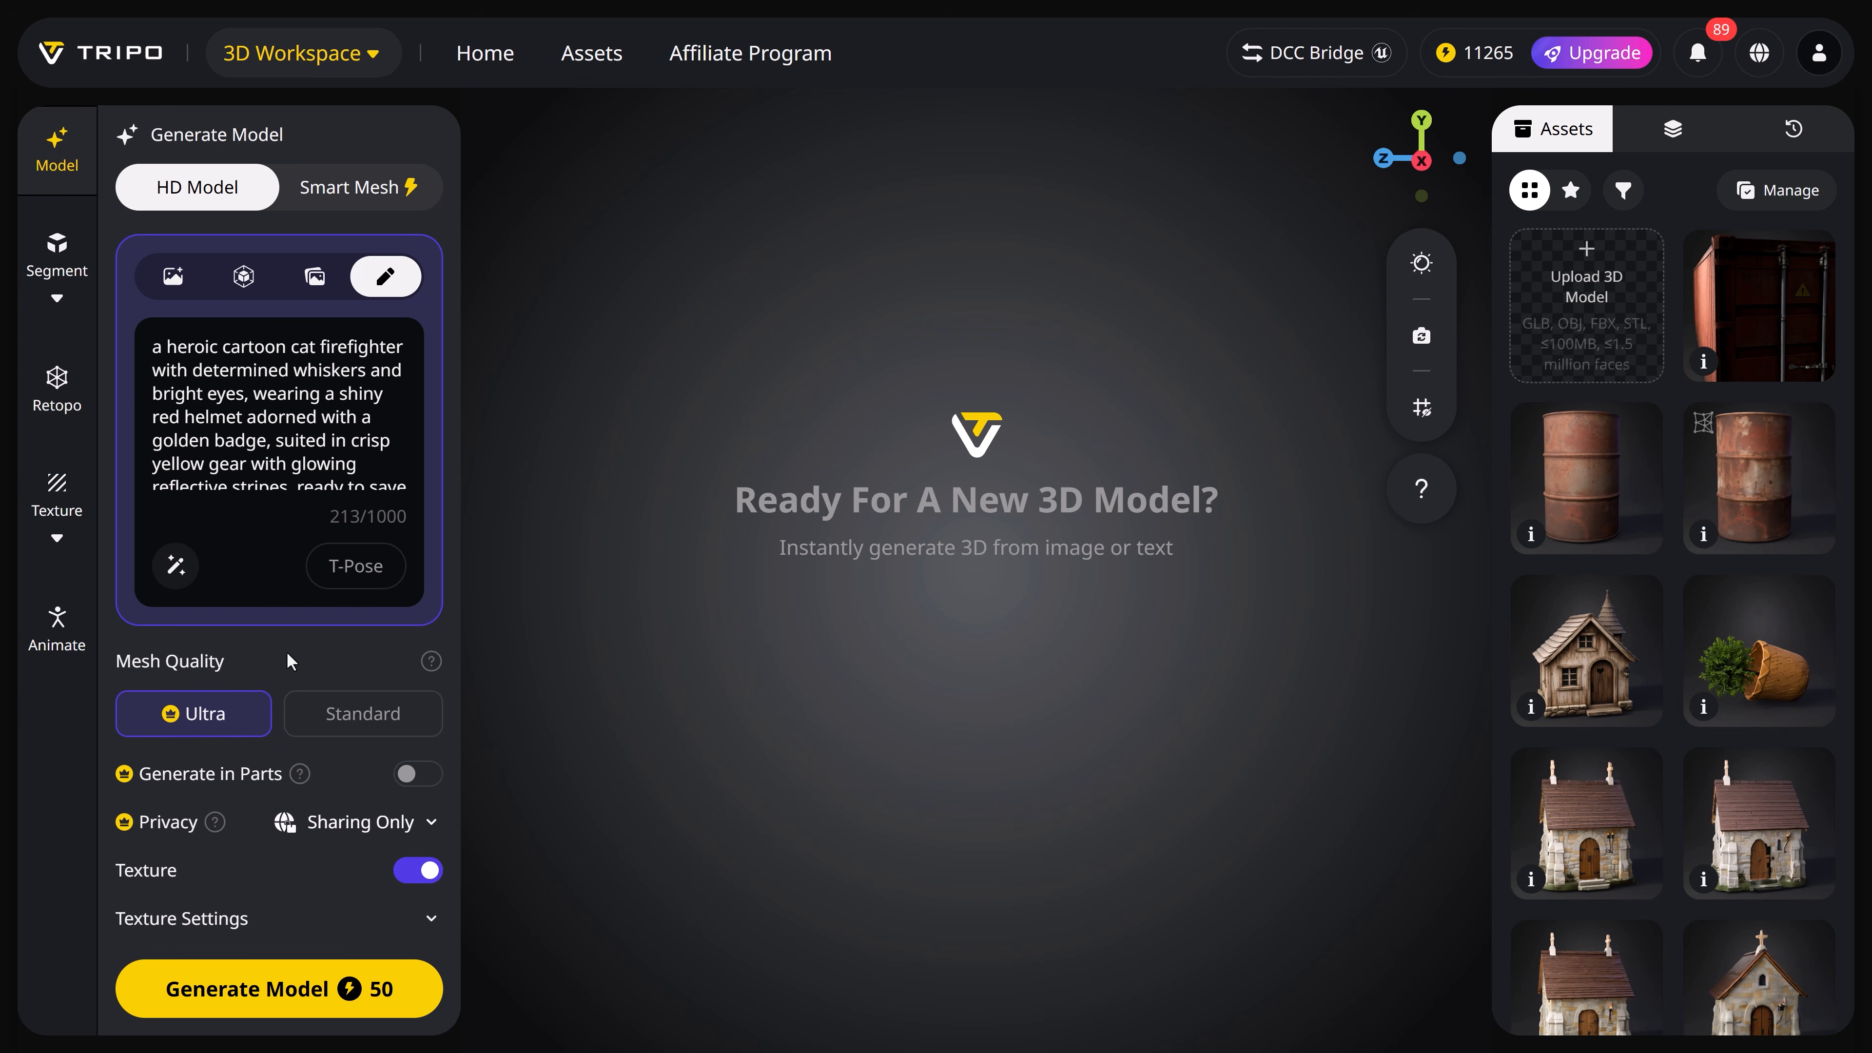
Step: Generate an HD model of the cartoon cat firefighter from the text prompt, using Ultra mesh quality and v3.1 – Best Quality
scroll(287, 653, down, 2)
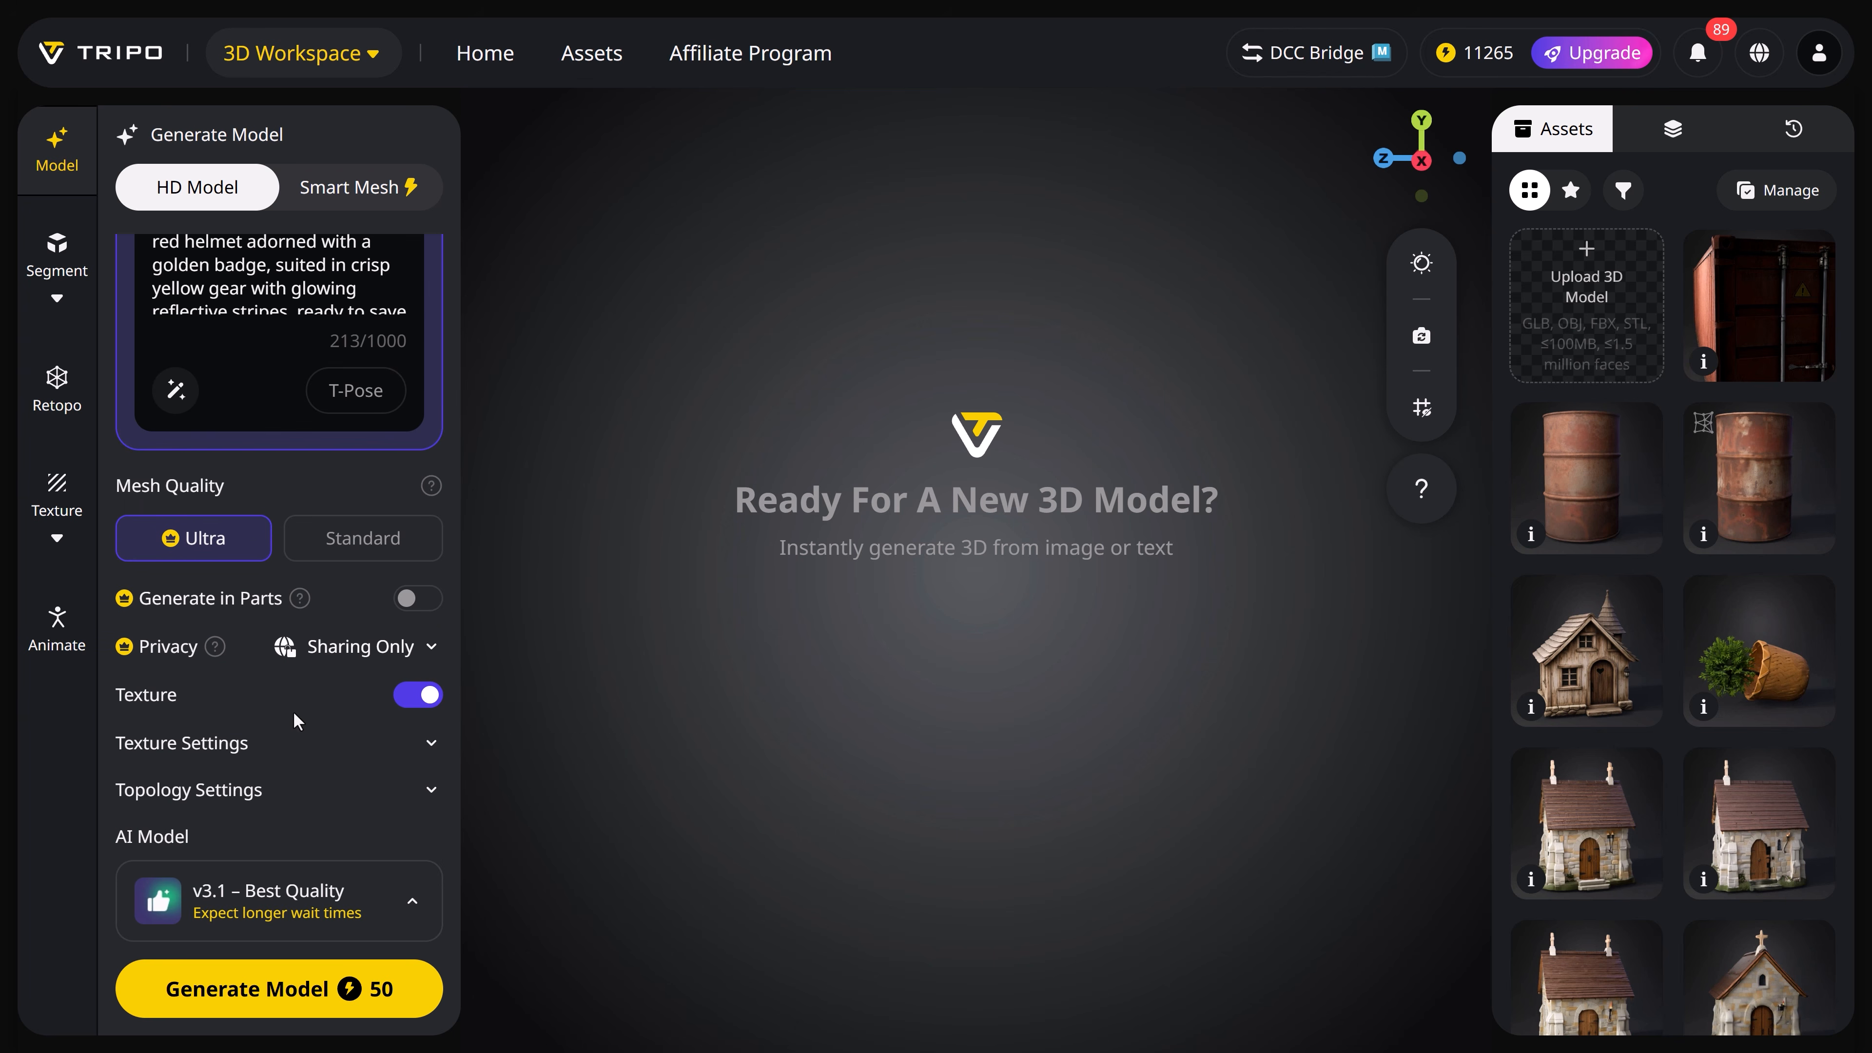
click(370, 899)
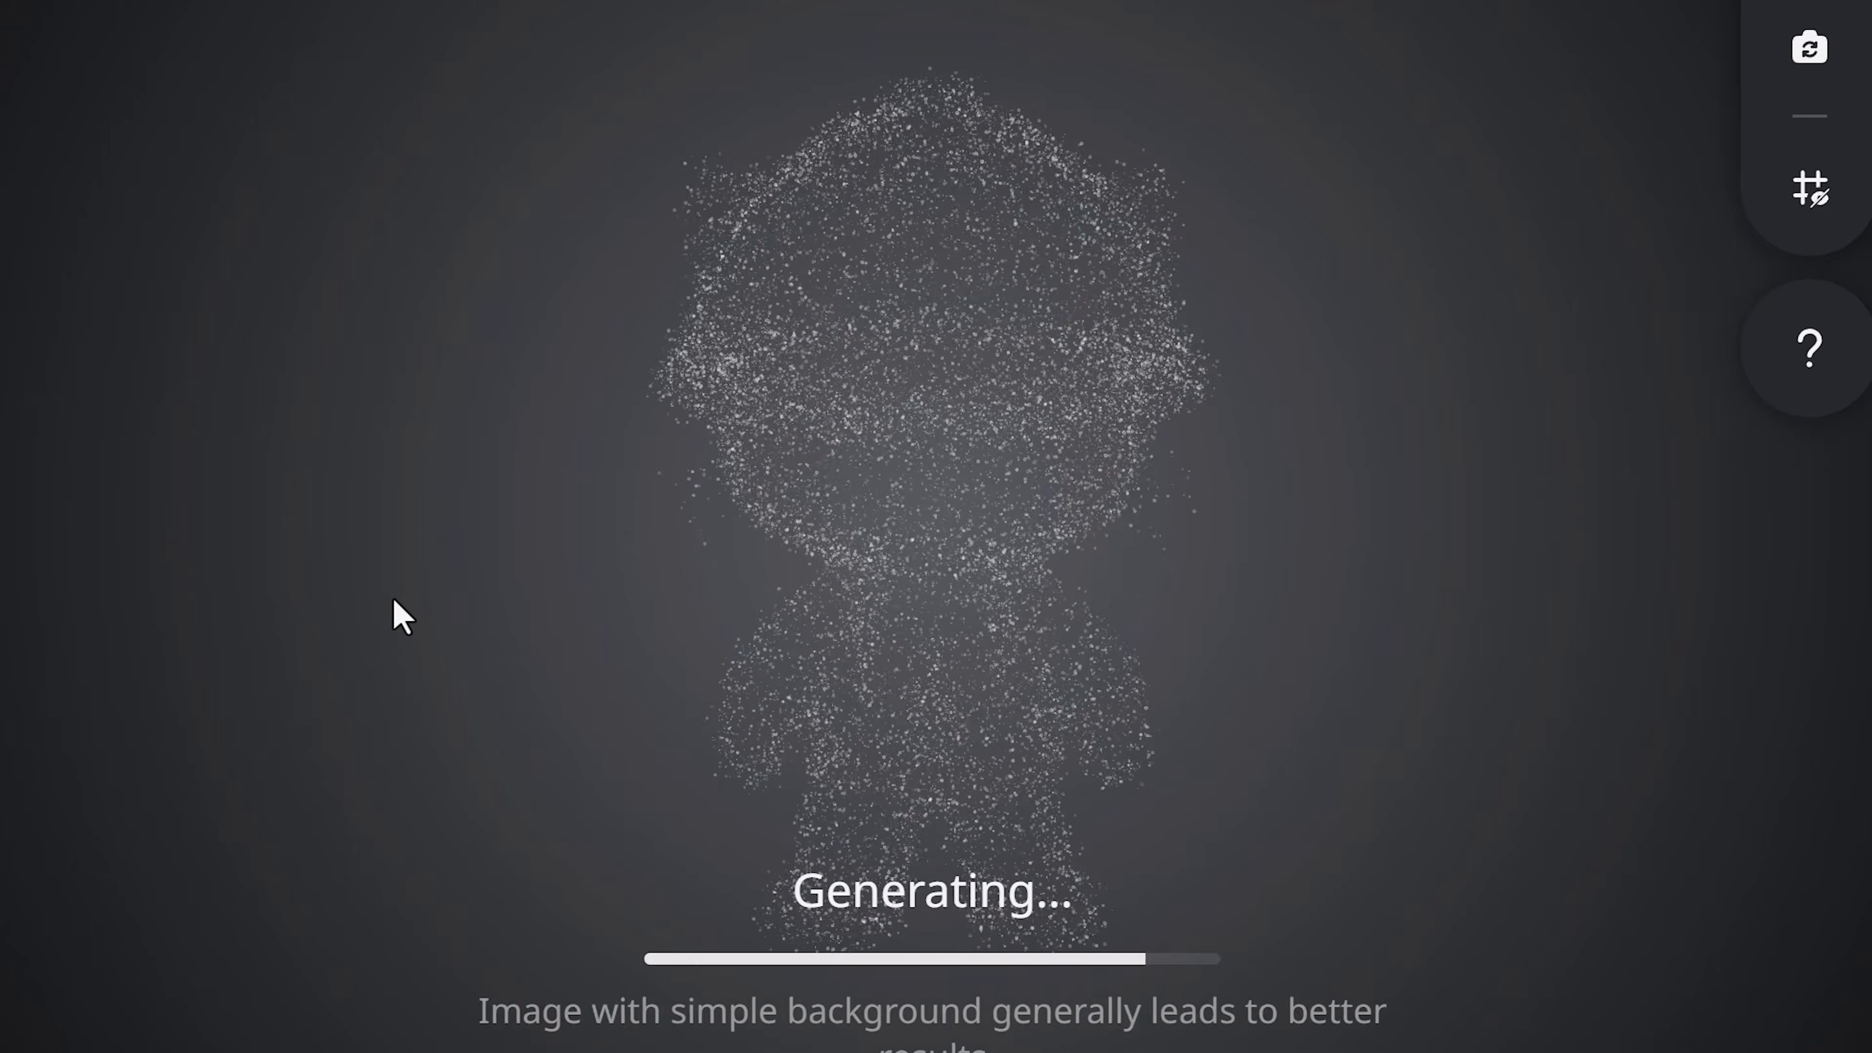
drag(1015, 711, 1070, 708)
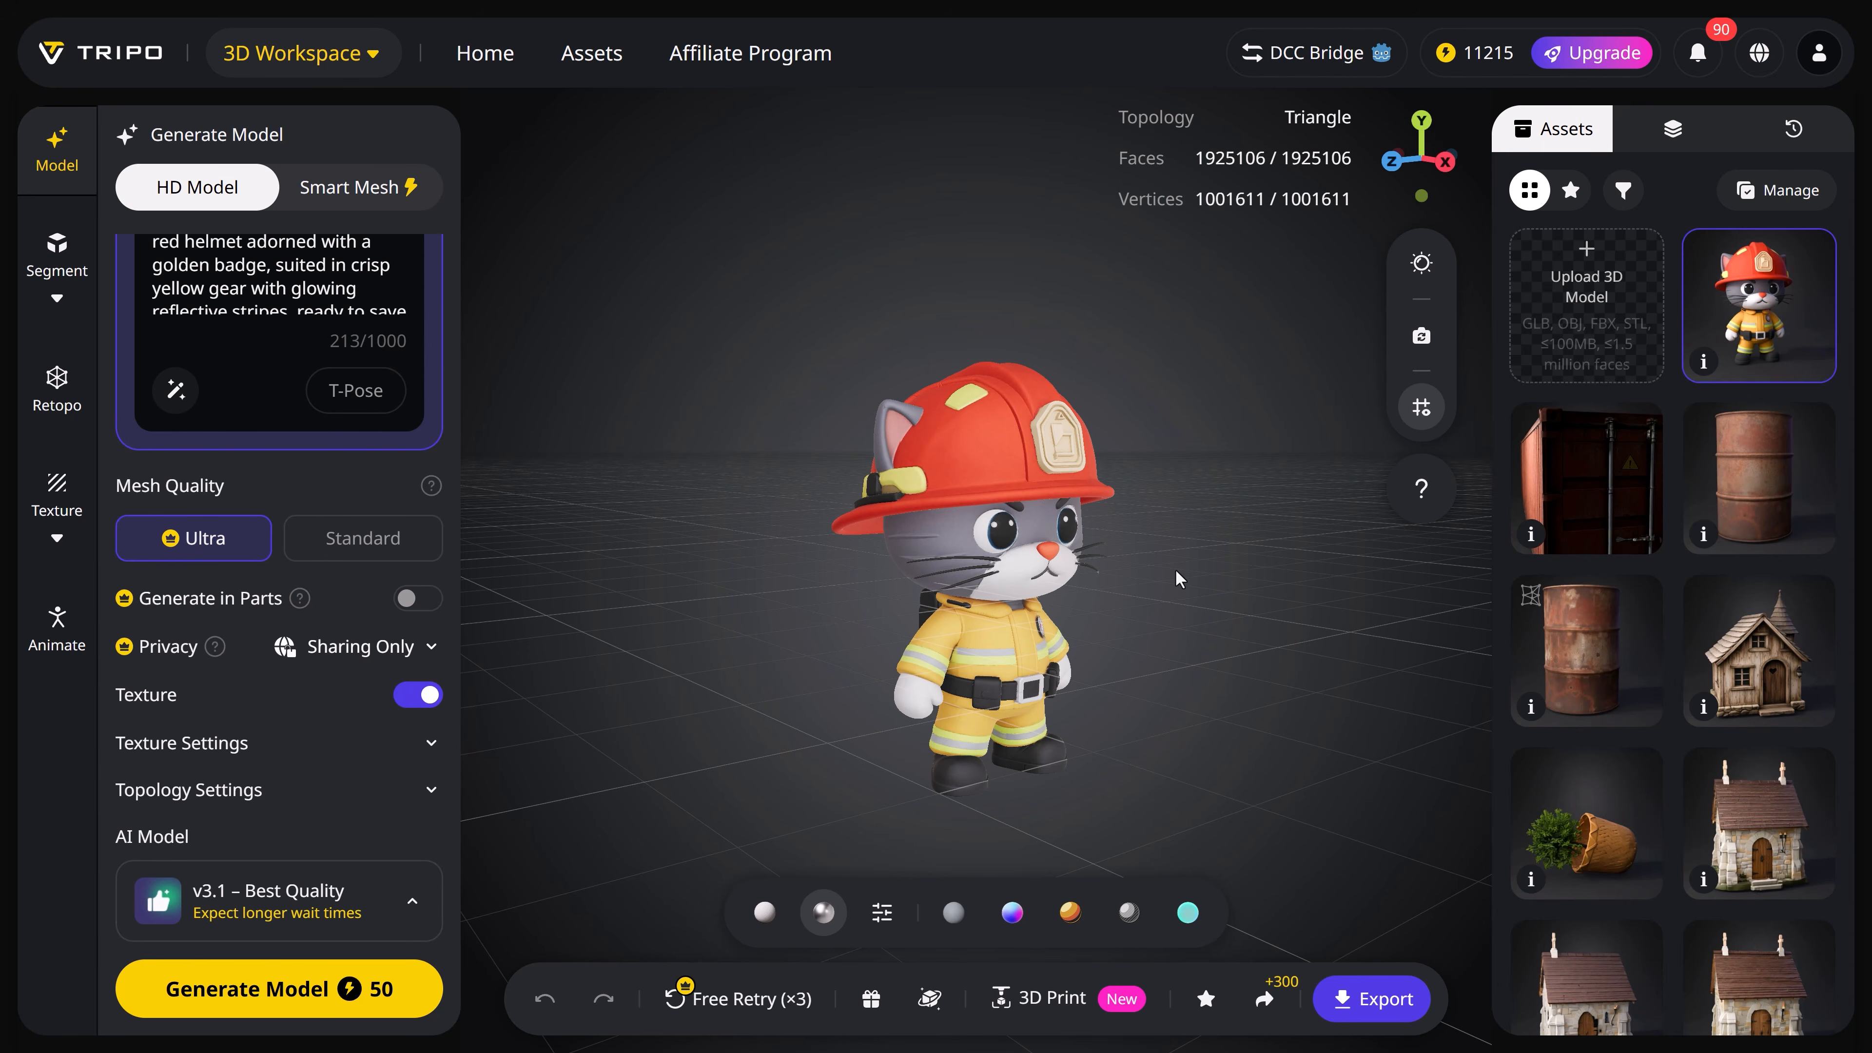
Step: Select the generated cat firefighter and move it upward along its vertical Y axis
mouse_move(1075, 595)
mouse_down()
mouse_move(1028, 577)
mouse_move(1085, 591)
mouse_up()
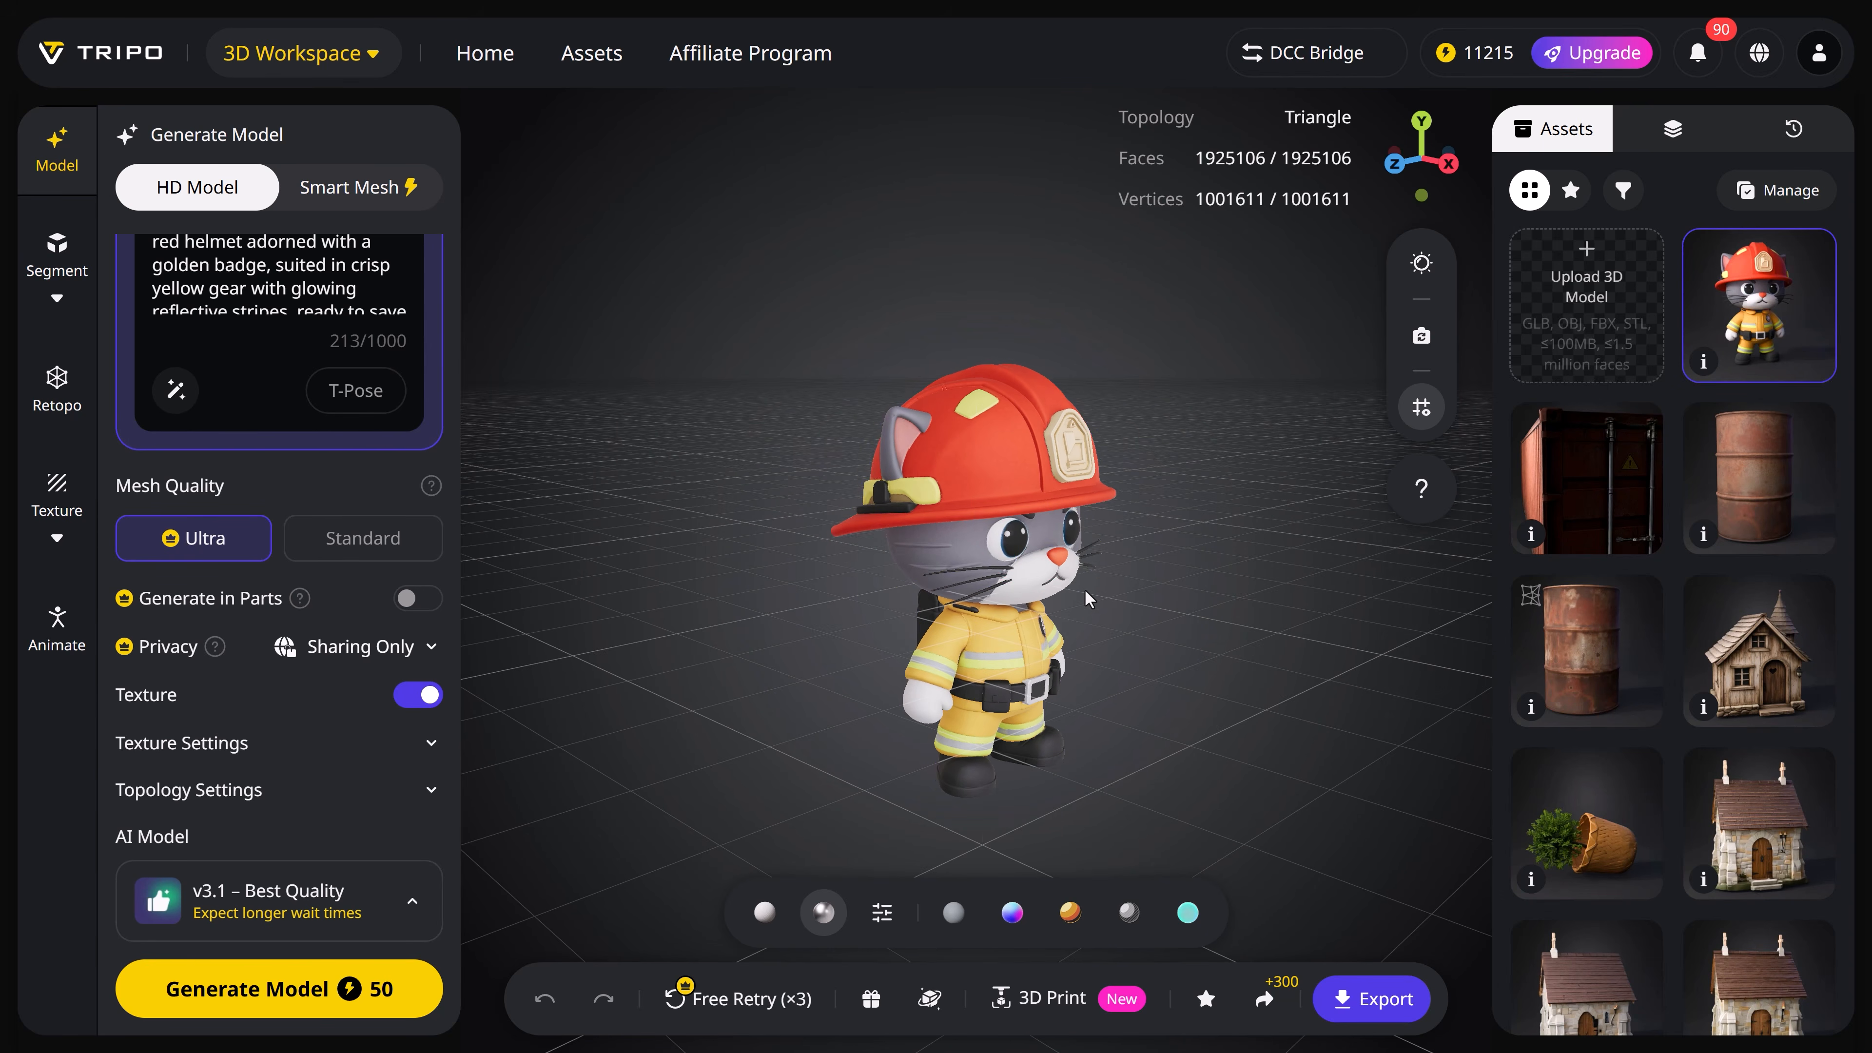
drag(979, 461, 921, 469)
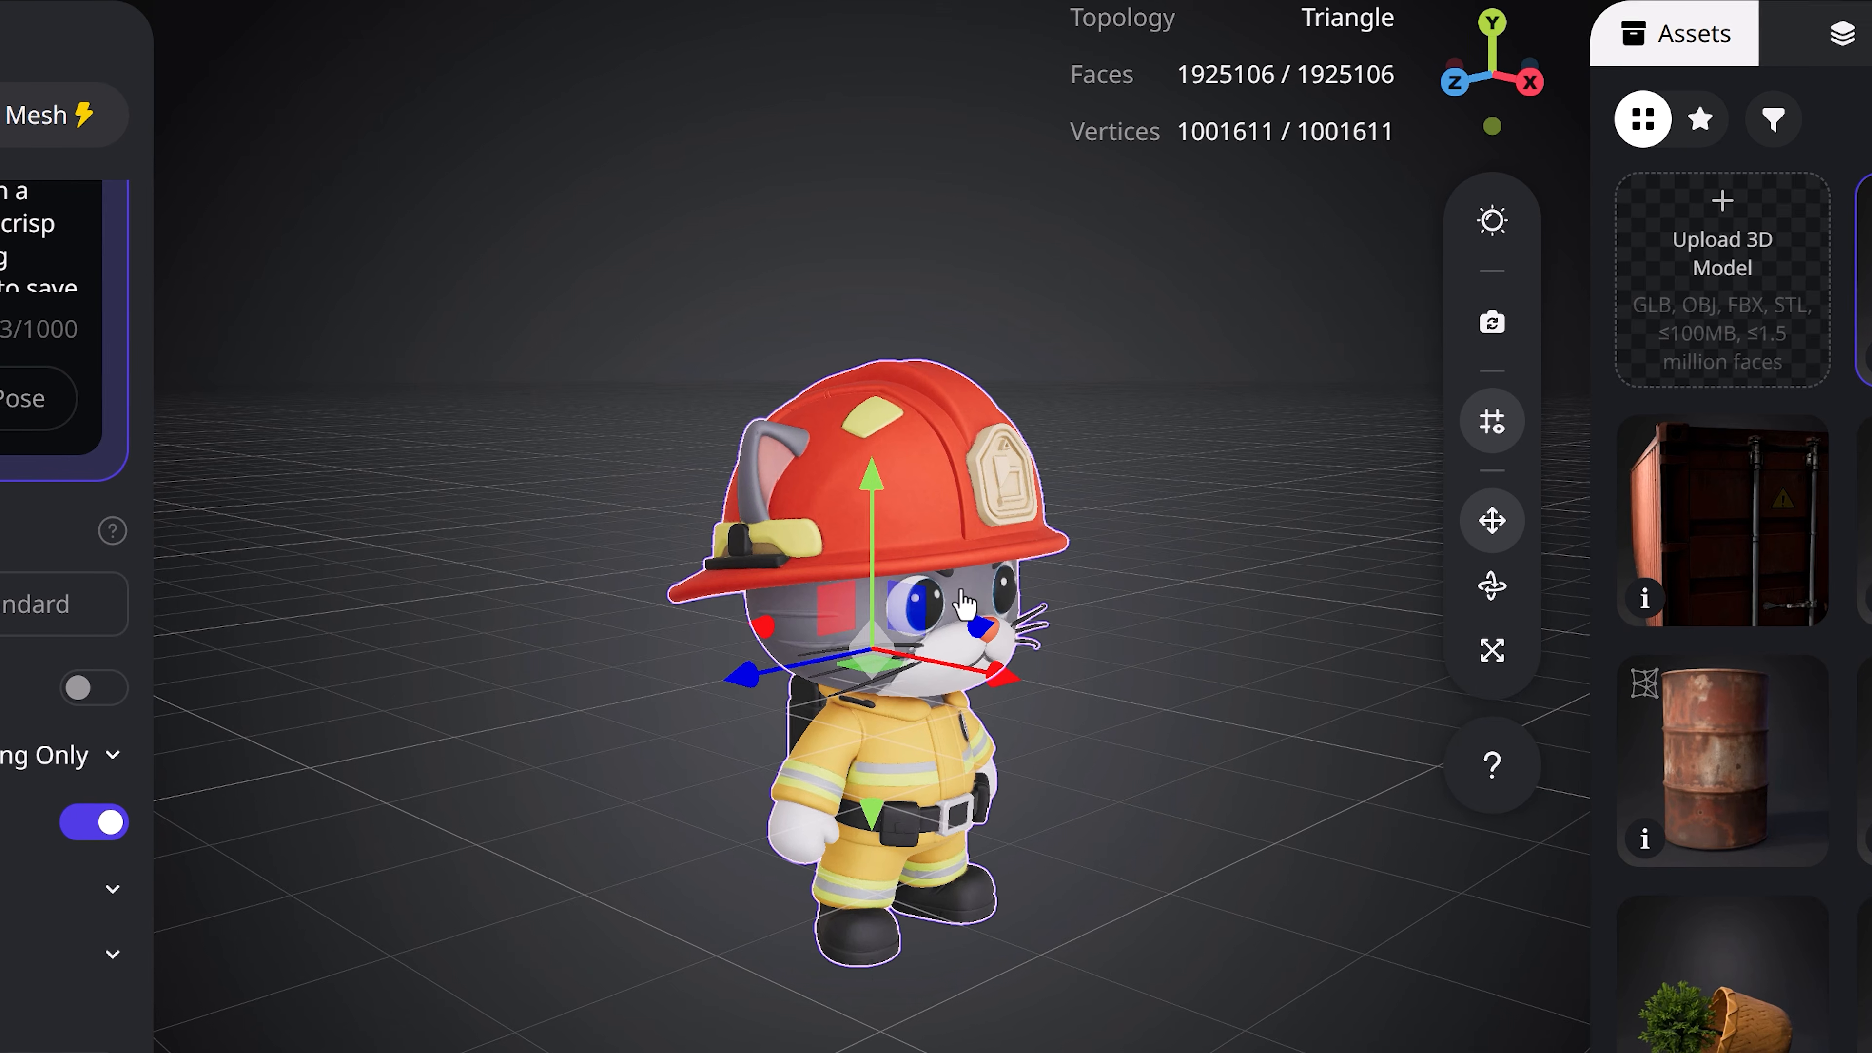
drag(881, 493, 891, 173)
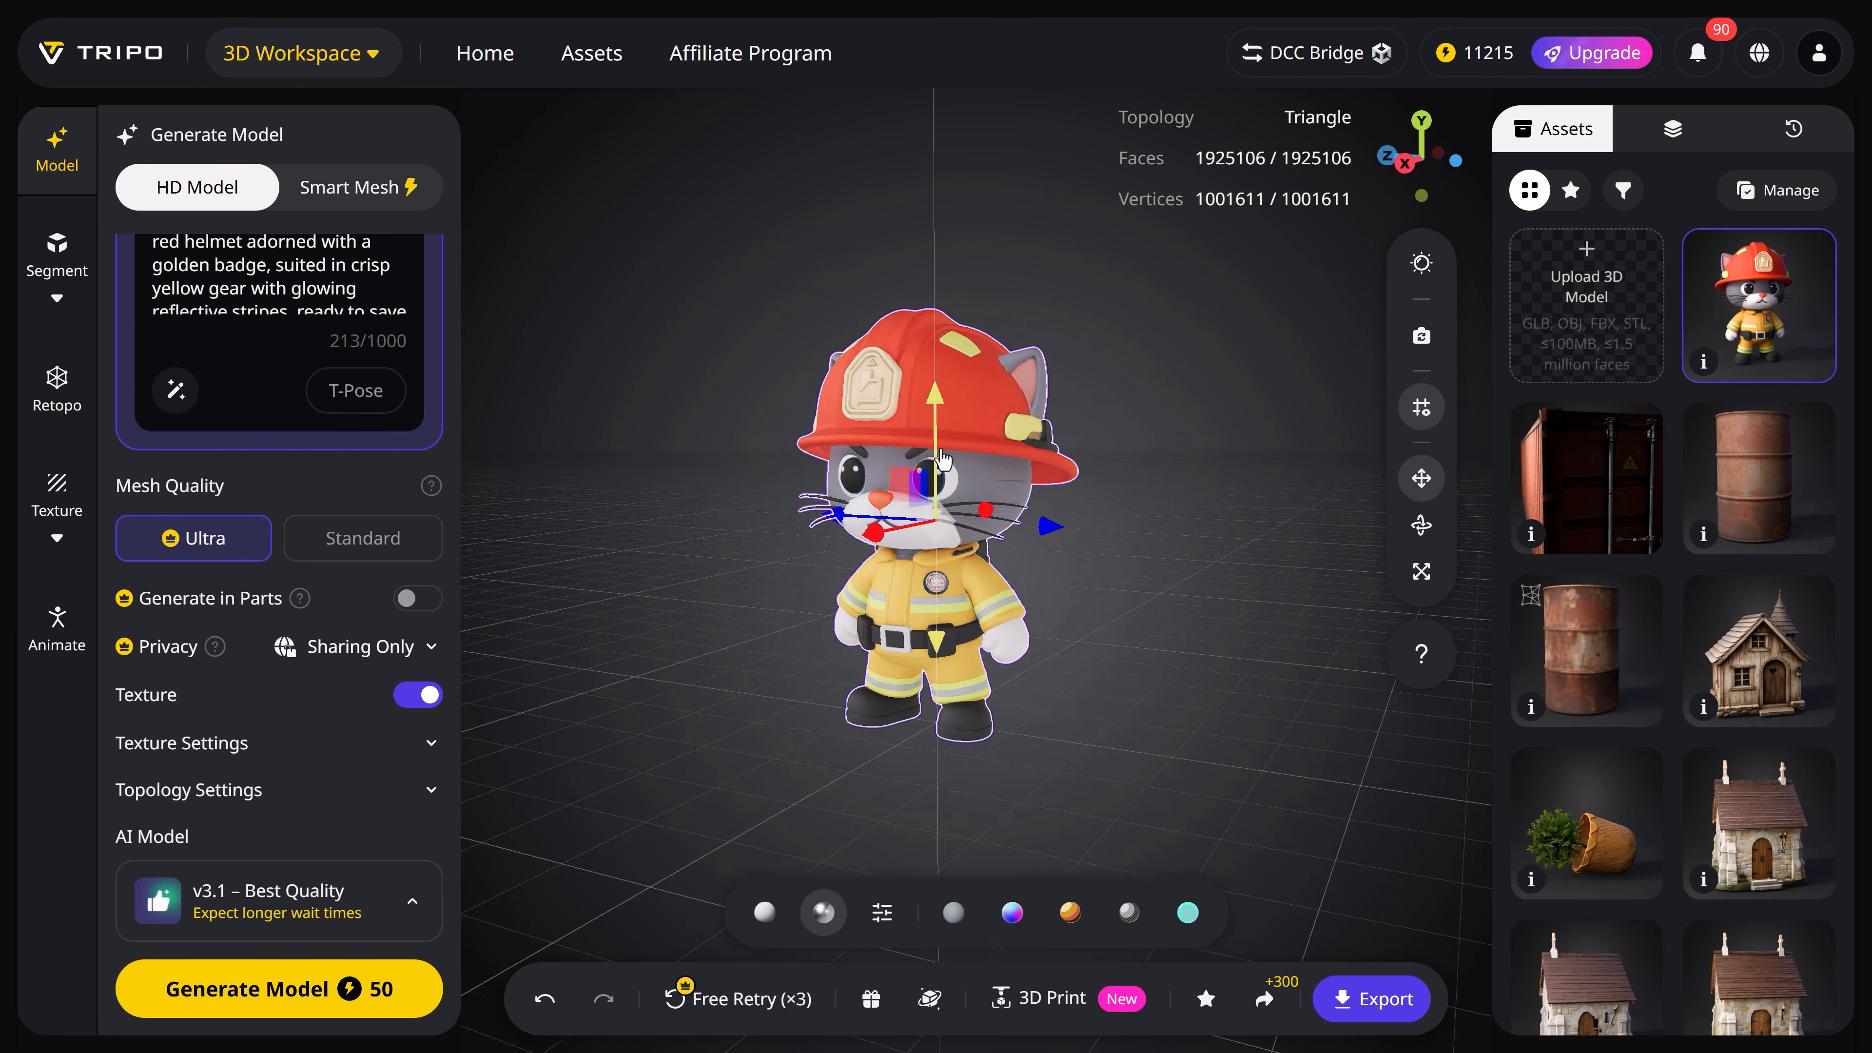
Step: Open the cat firefighter's export settings and choose OBJ as the file format
click(1364, 1001)
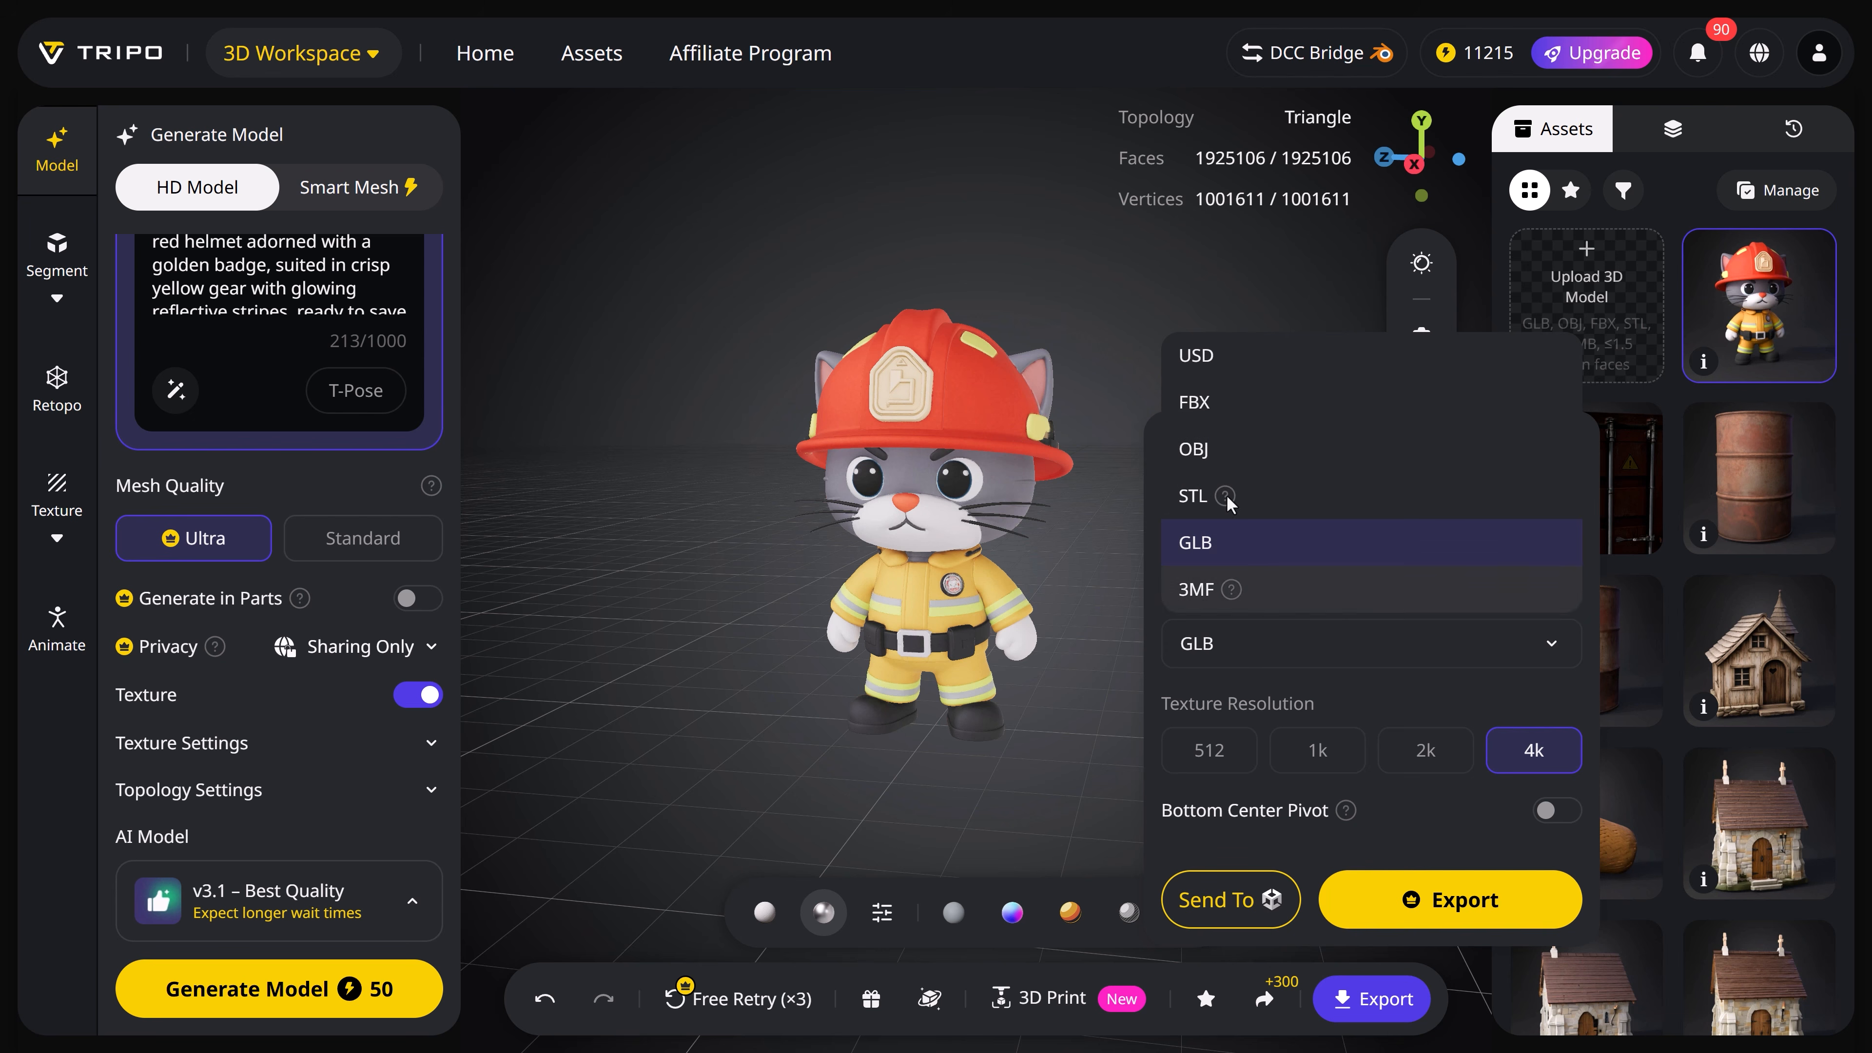
click(1234, 457)
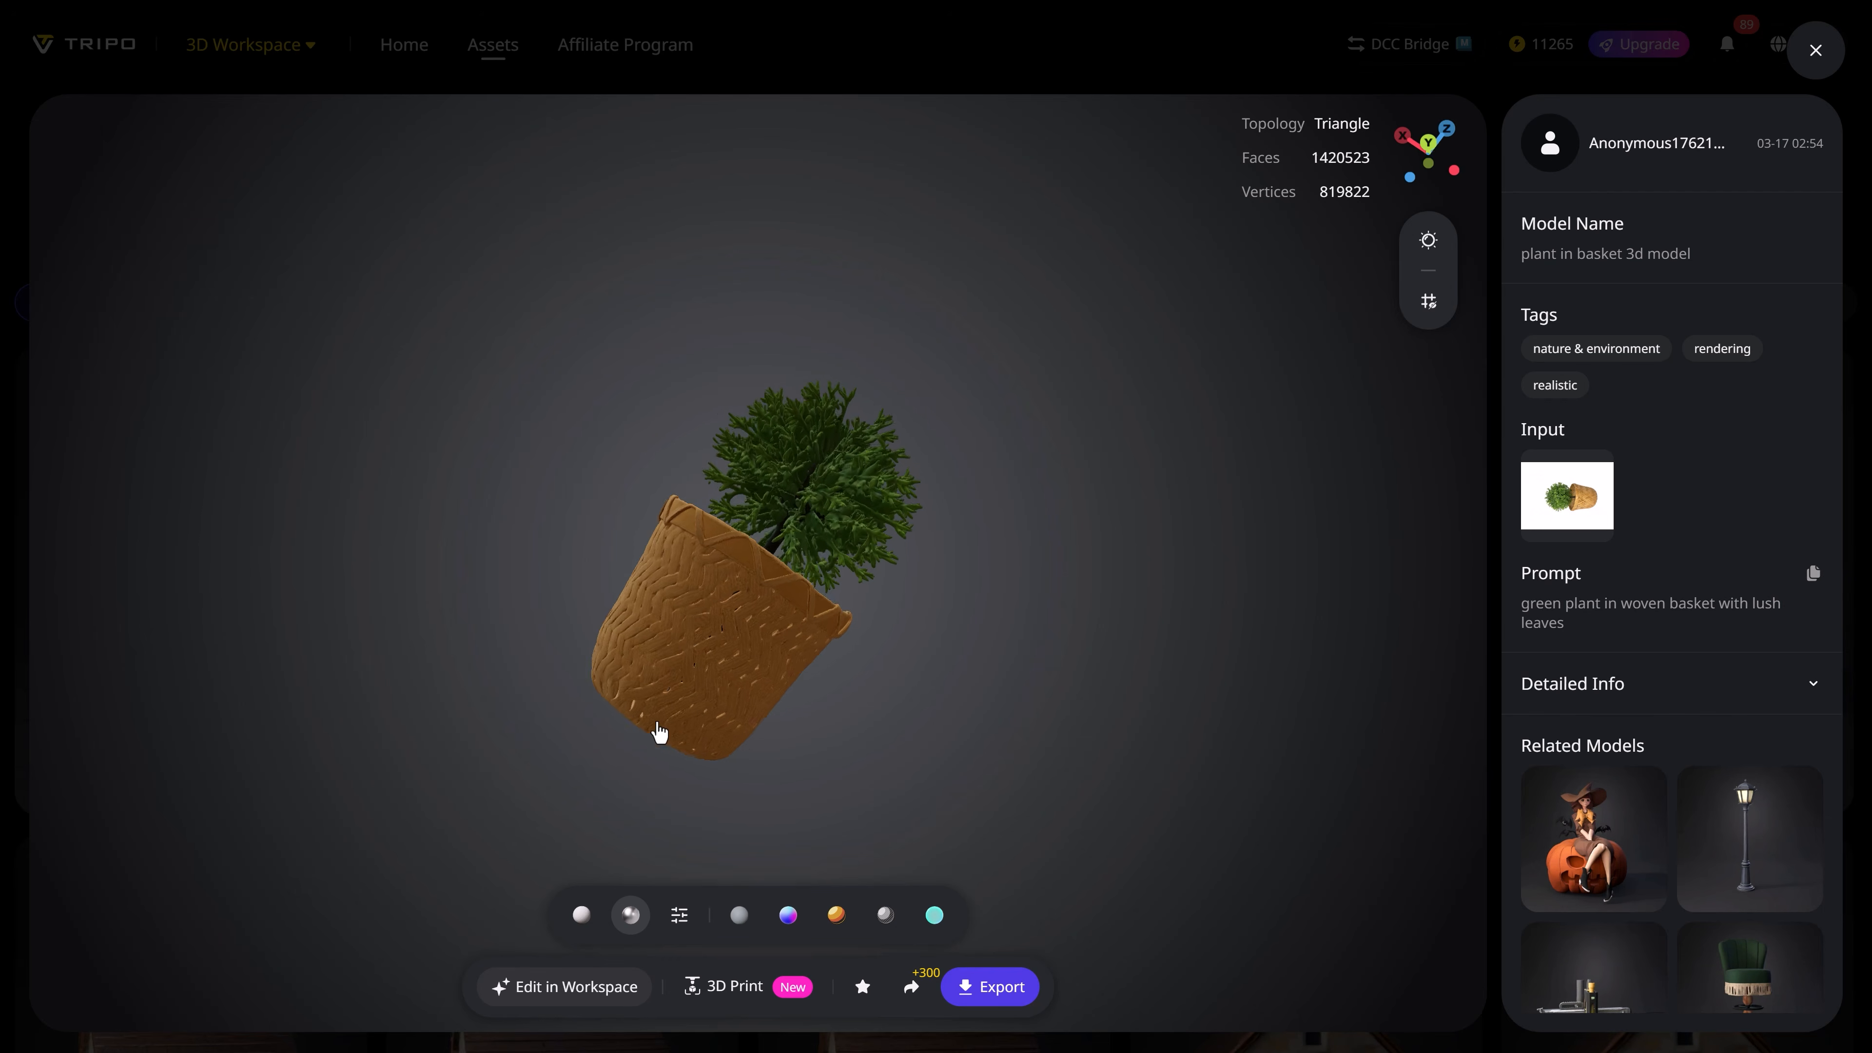
Step: Upload the photo of the green plant in a woven basket and generate multi-view images from it
drag(656, 732, 881, 731)
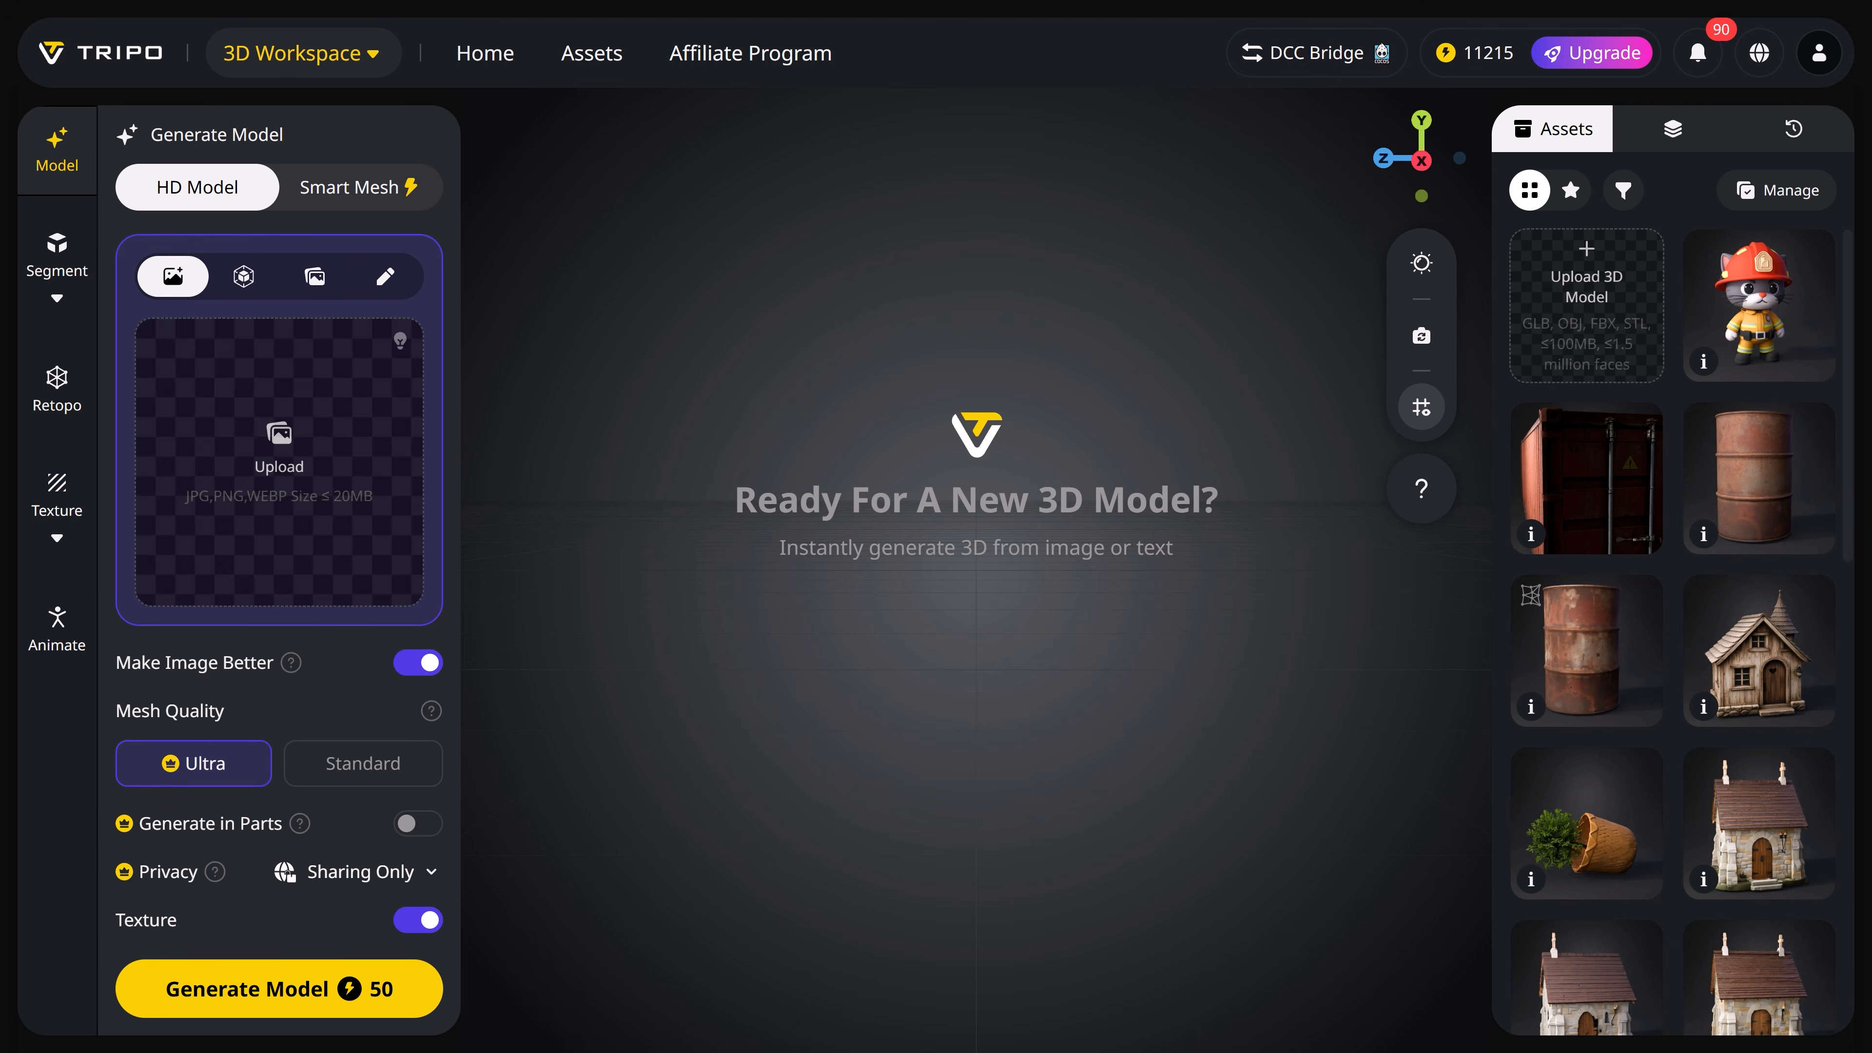
drag(798, 713, 322, 444)
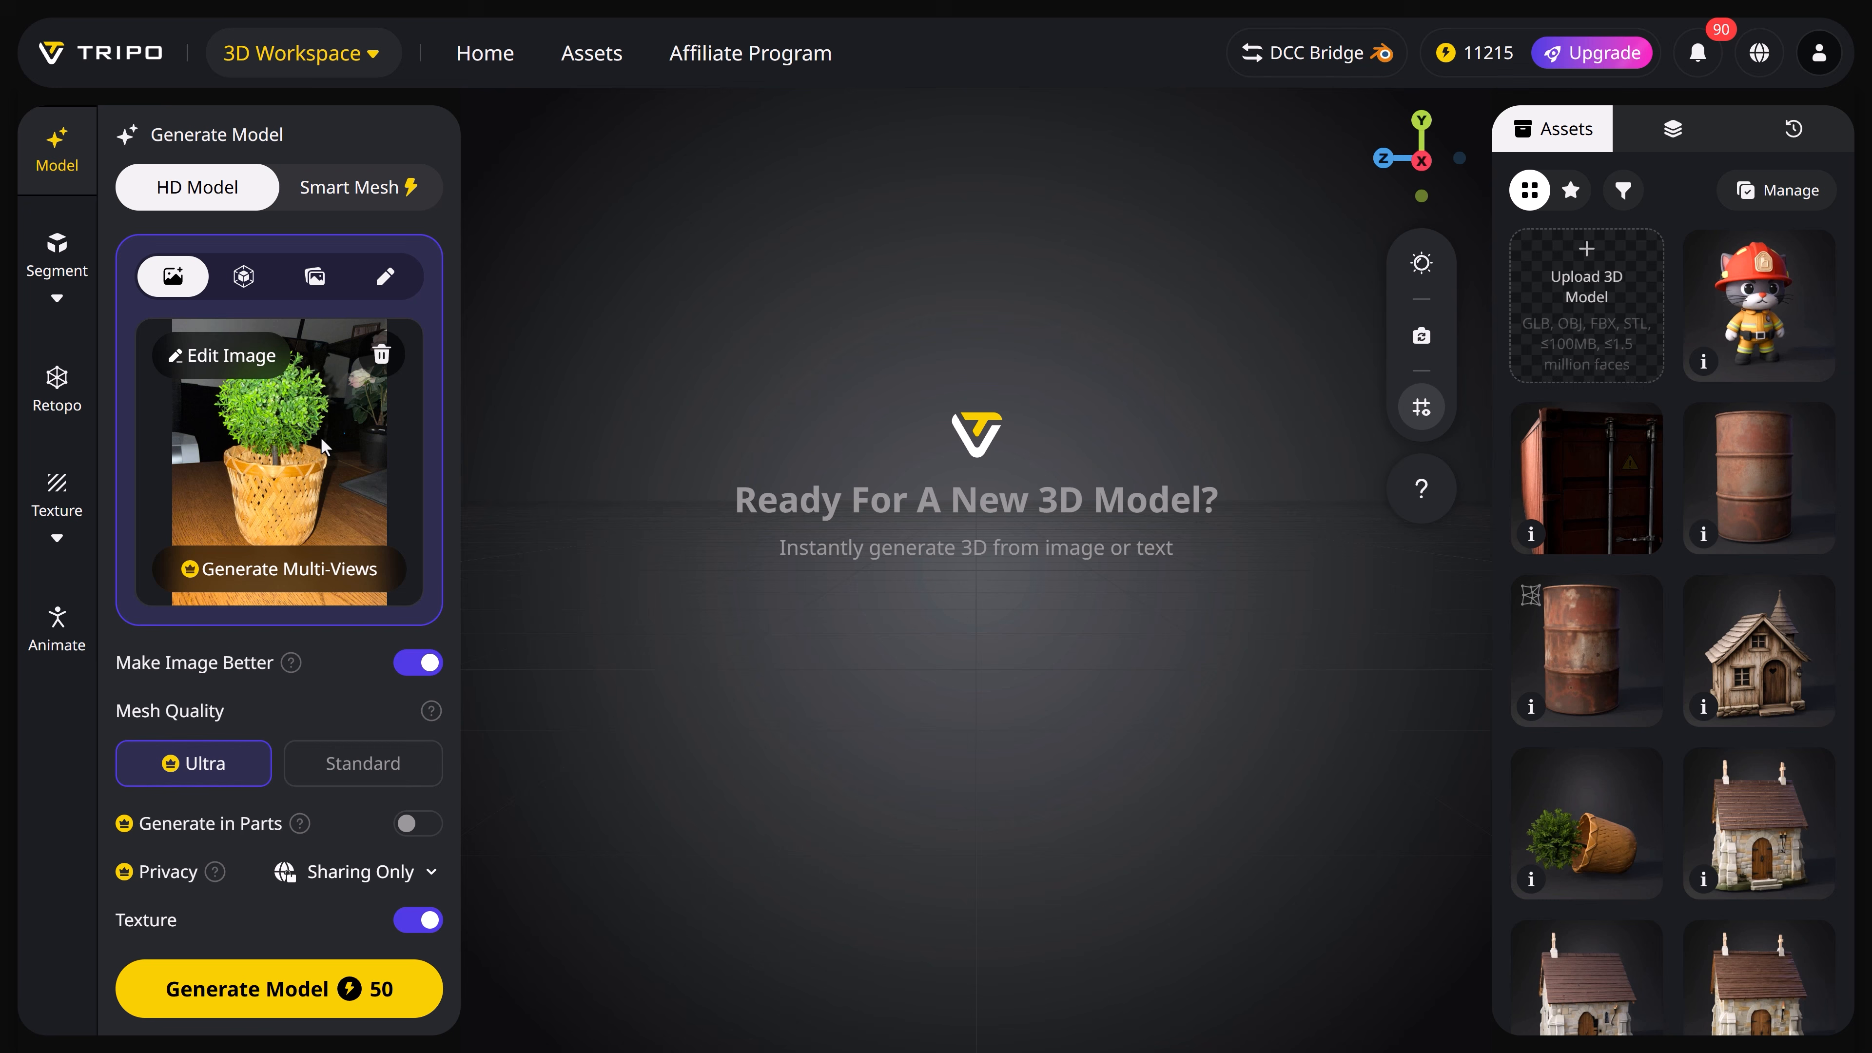
click(287, 583)
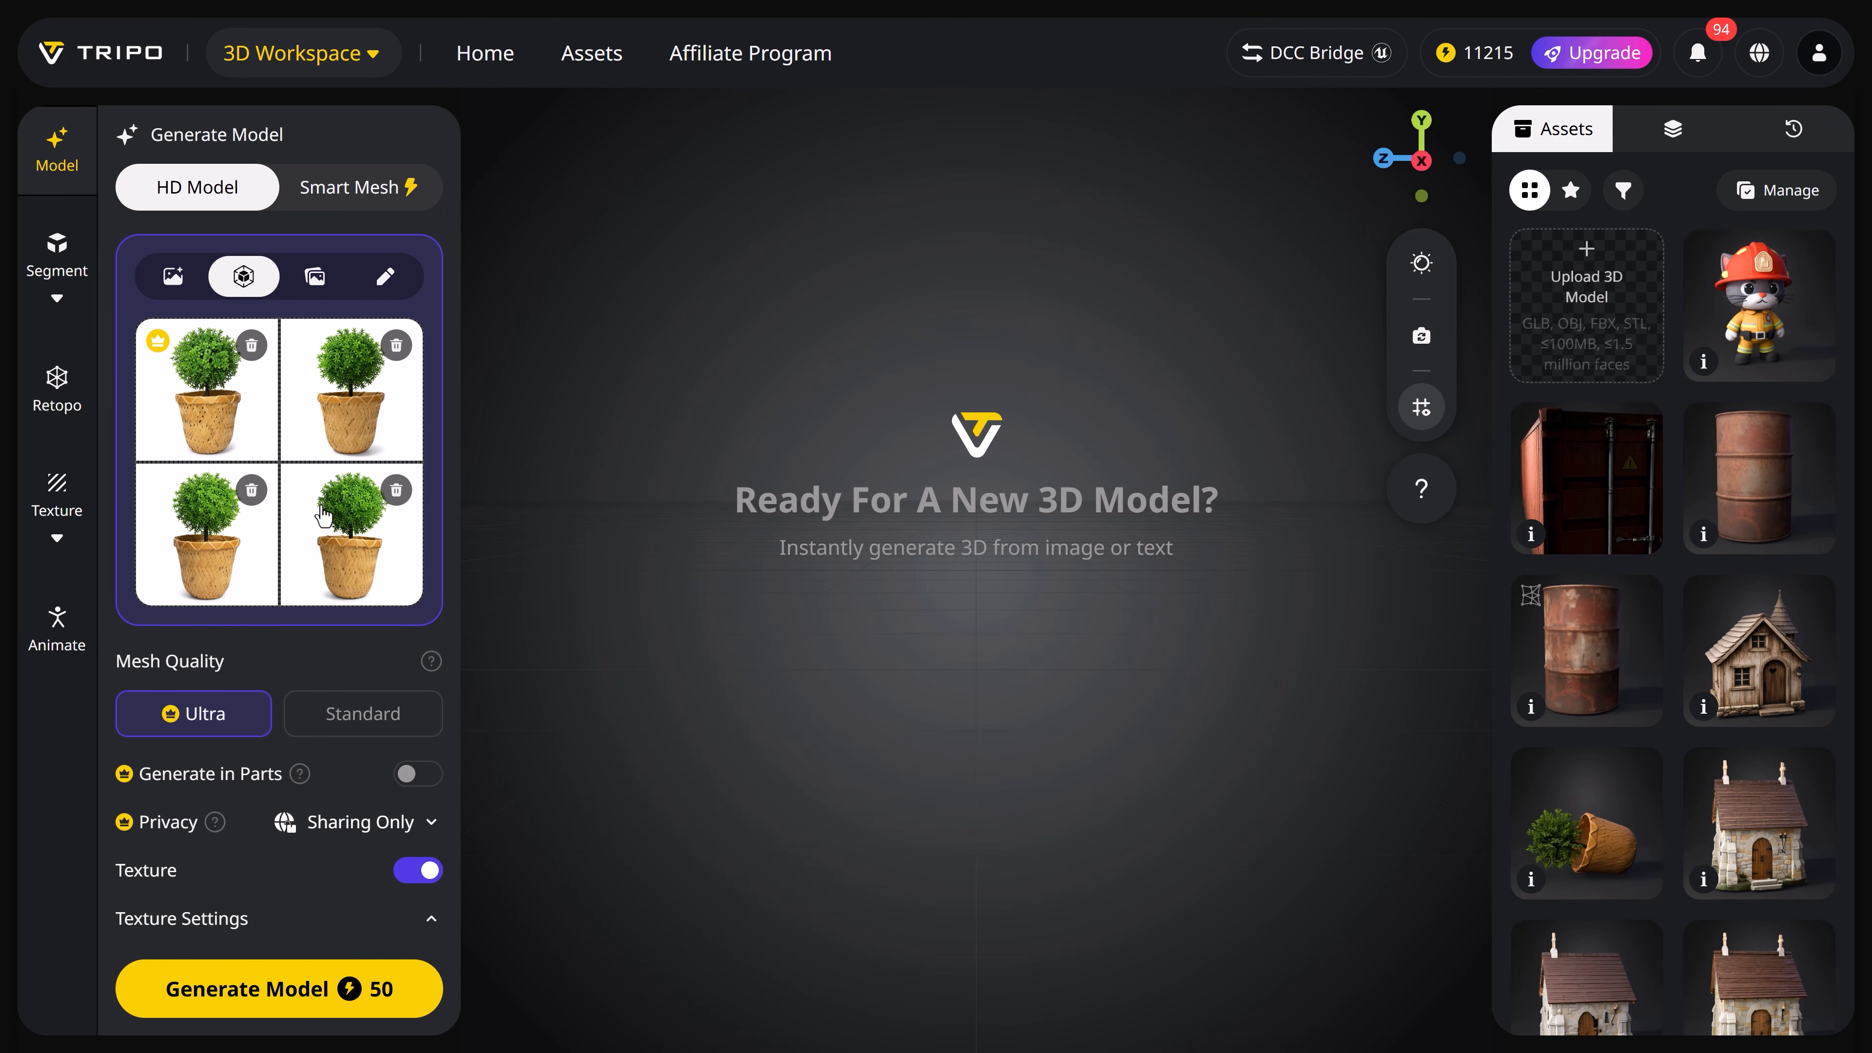
Step: Generate an HD plant model from the four views with 4K texture, Triangle topology, Auto polycount and v3.1 – Best Quality
scroll(337, 533, down, 4)
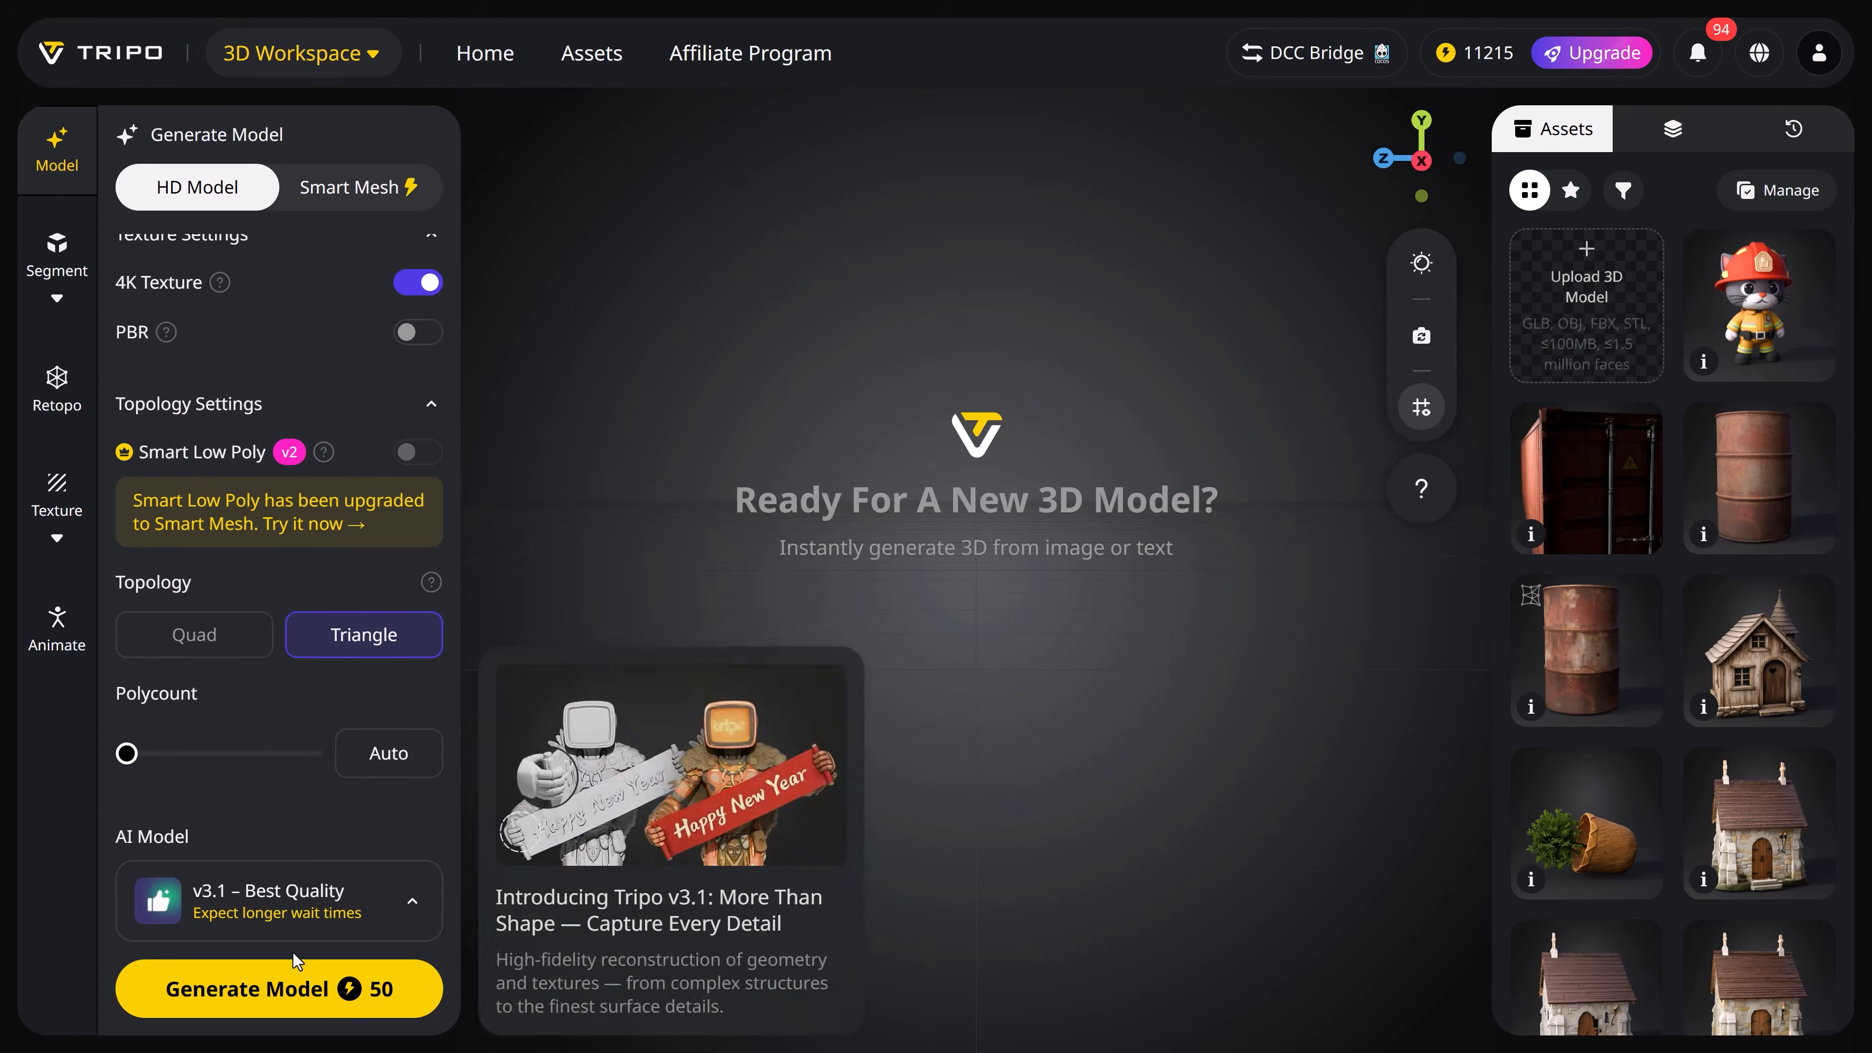
click(287, 988)
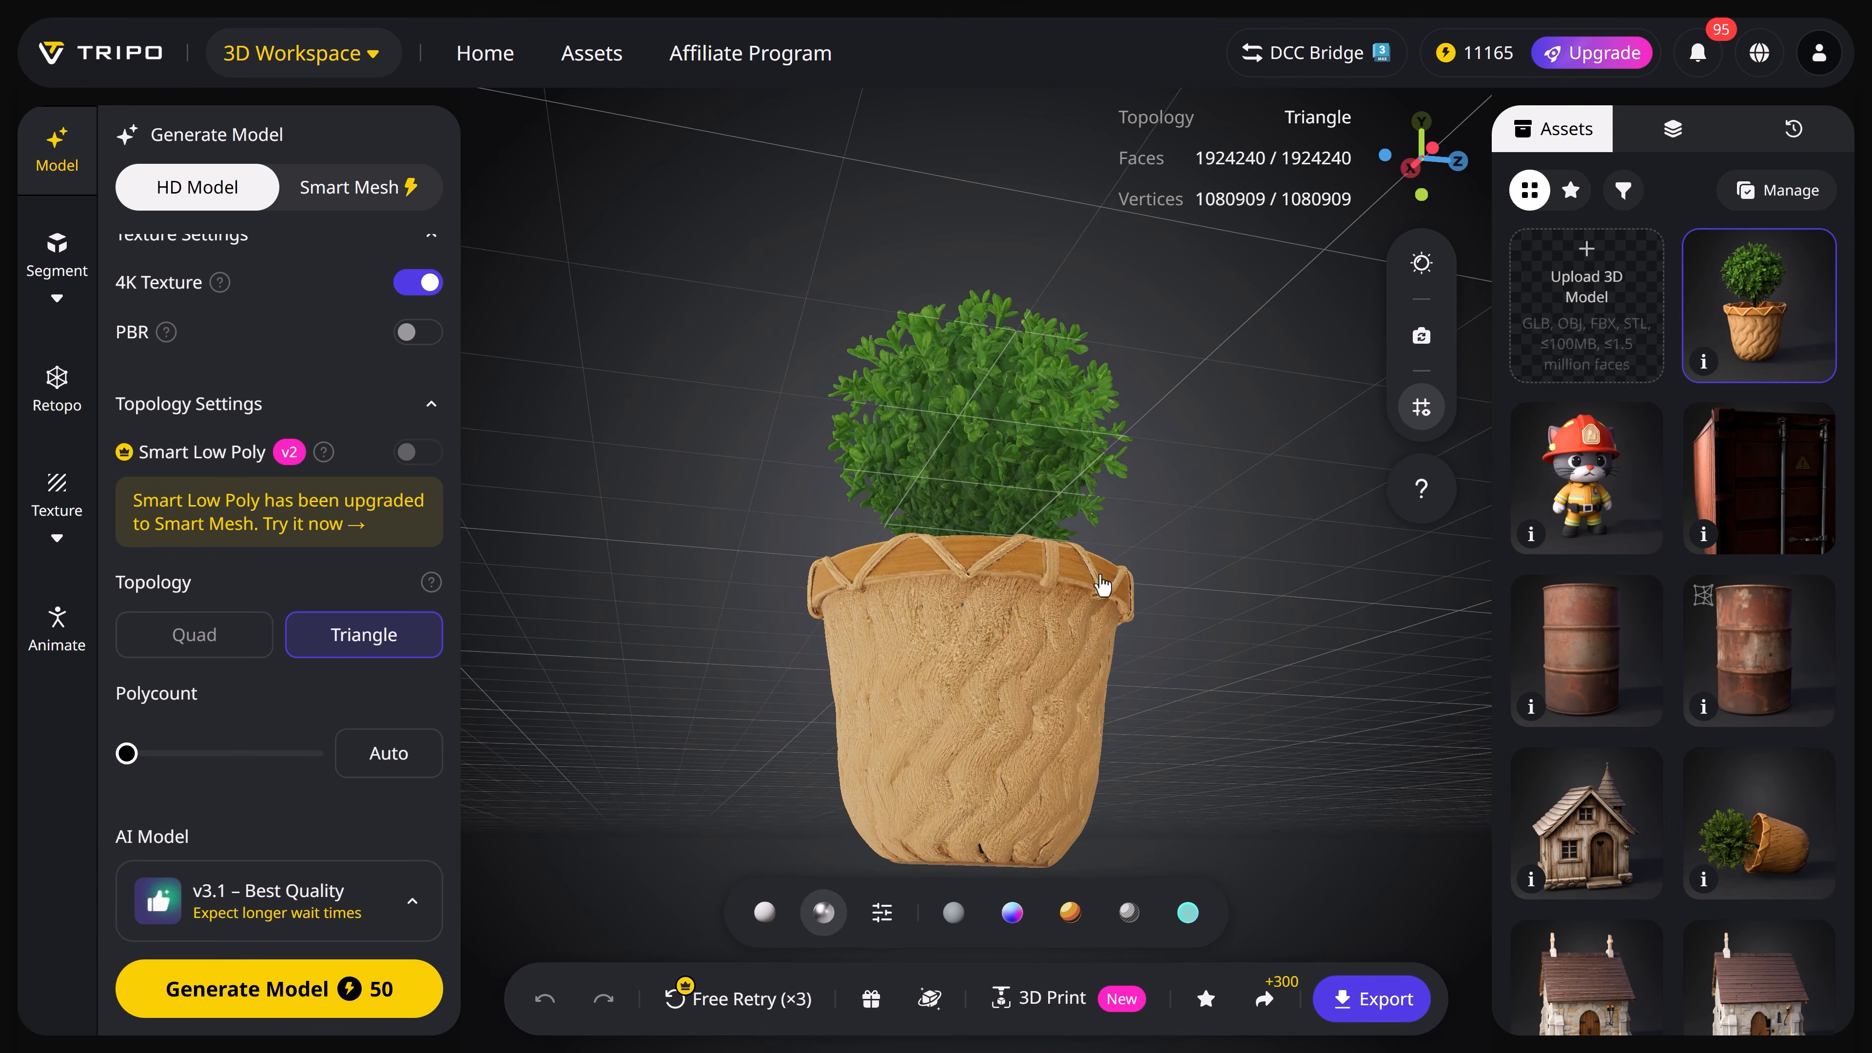
Step: Inspect the new potted plant, the earlier tipped basket plant and the stone chapel model from several angles
drag(966, 452, 977, 490)
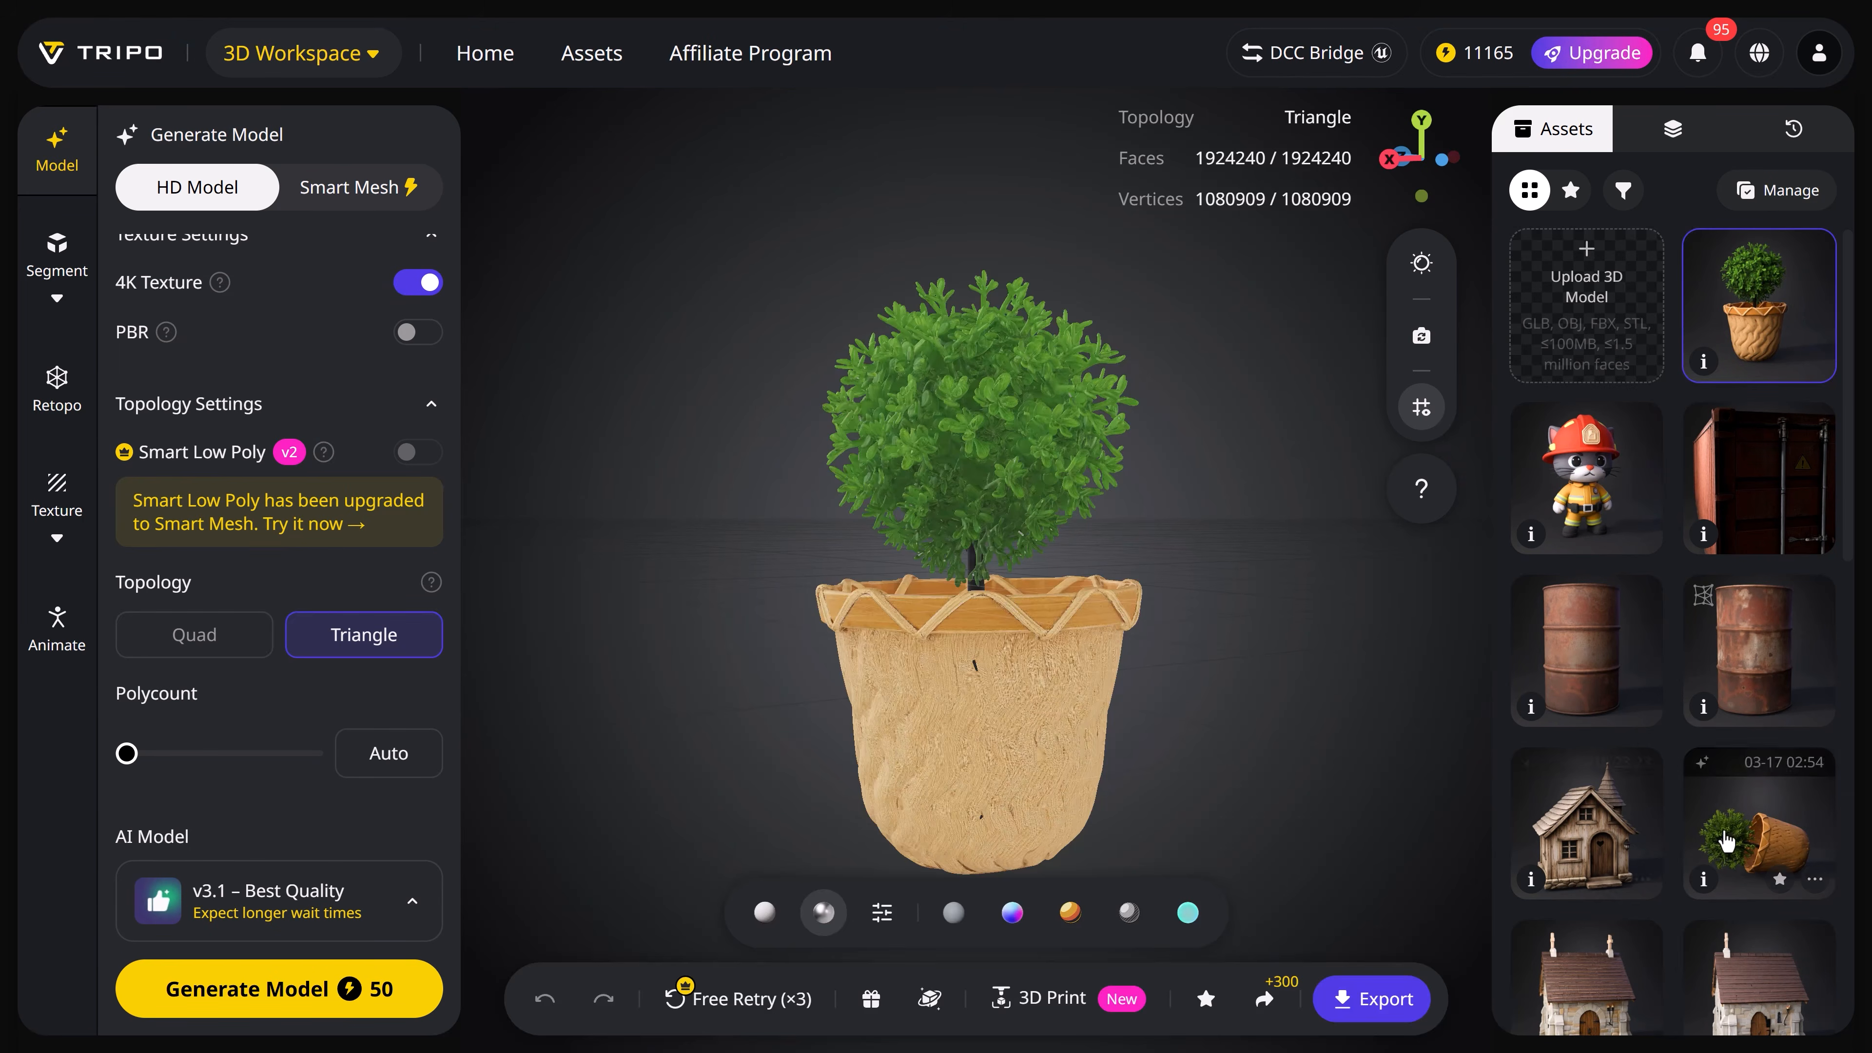
click(1726, 839)
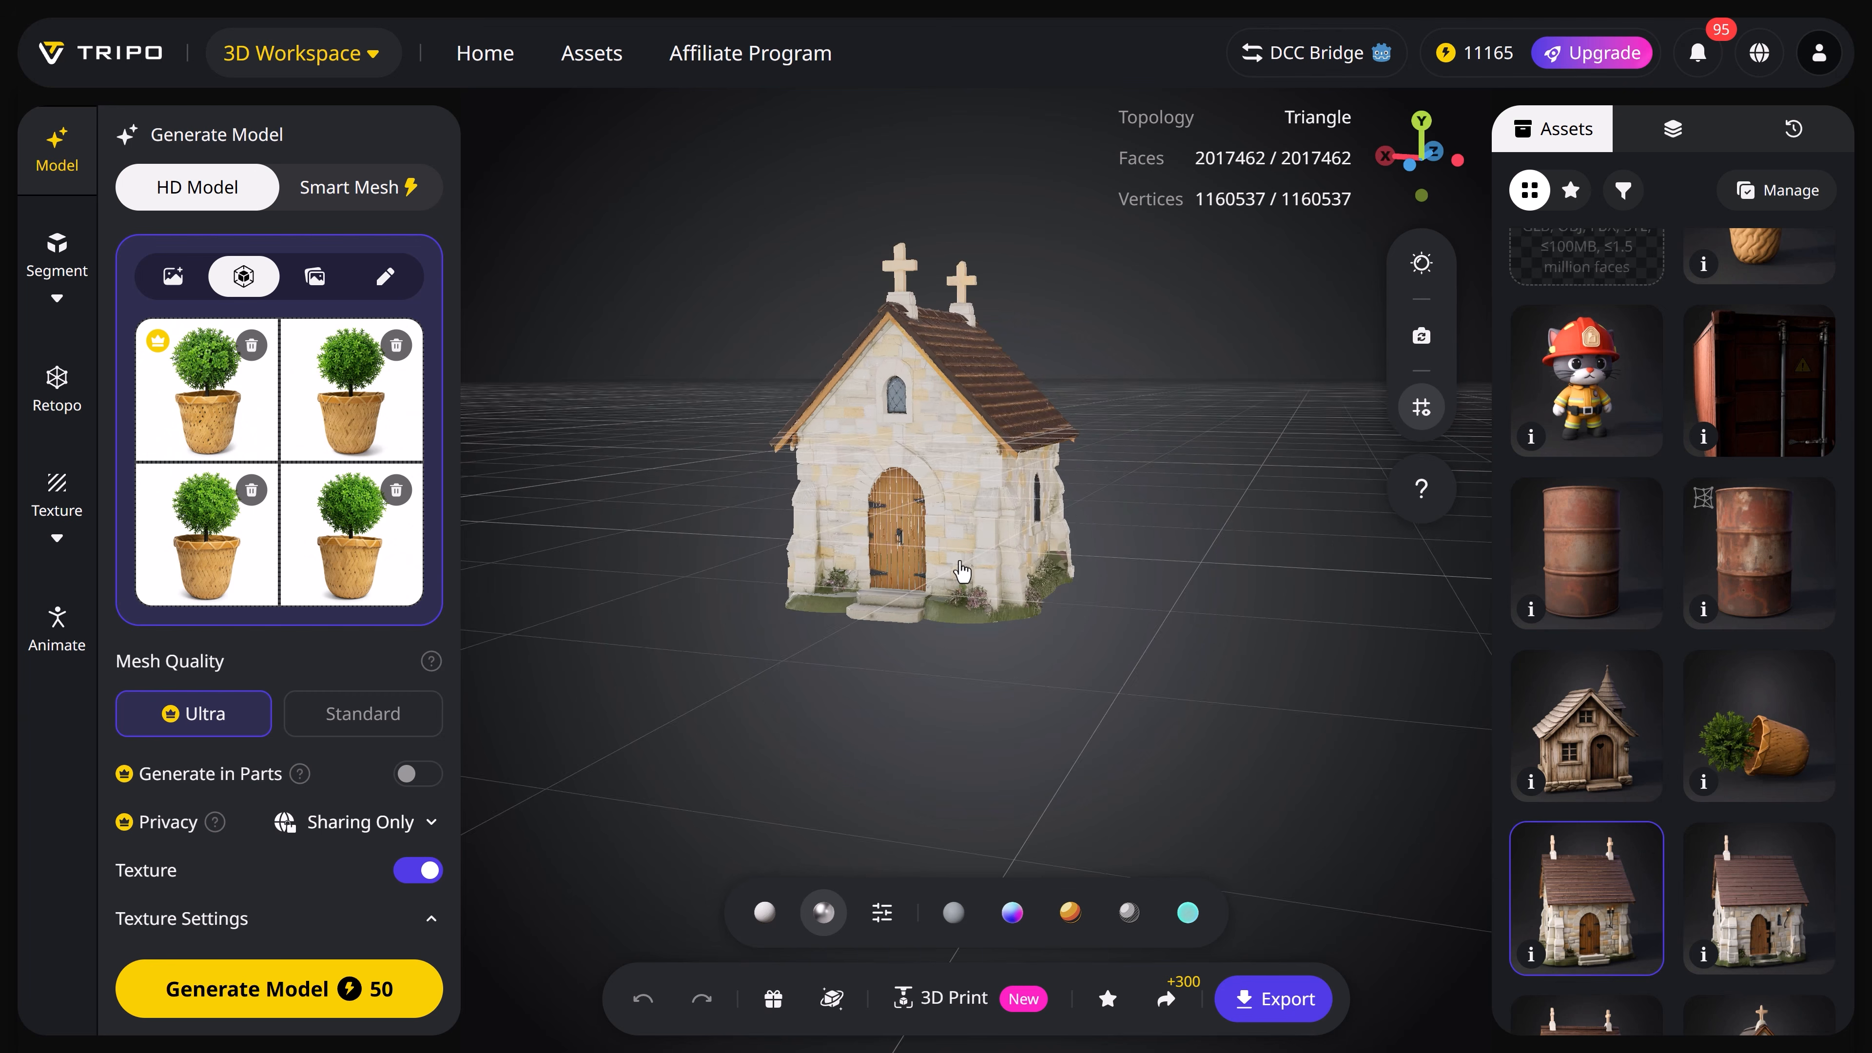
drag(1020, 562, 854, 561)
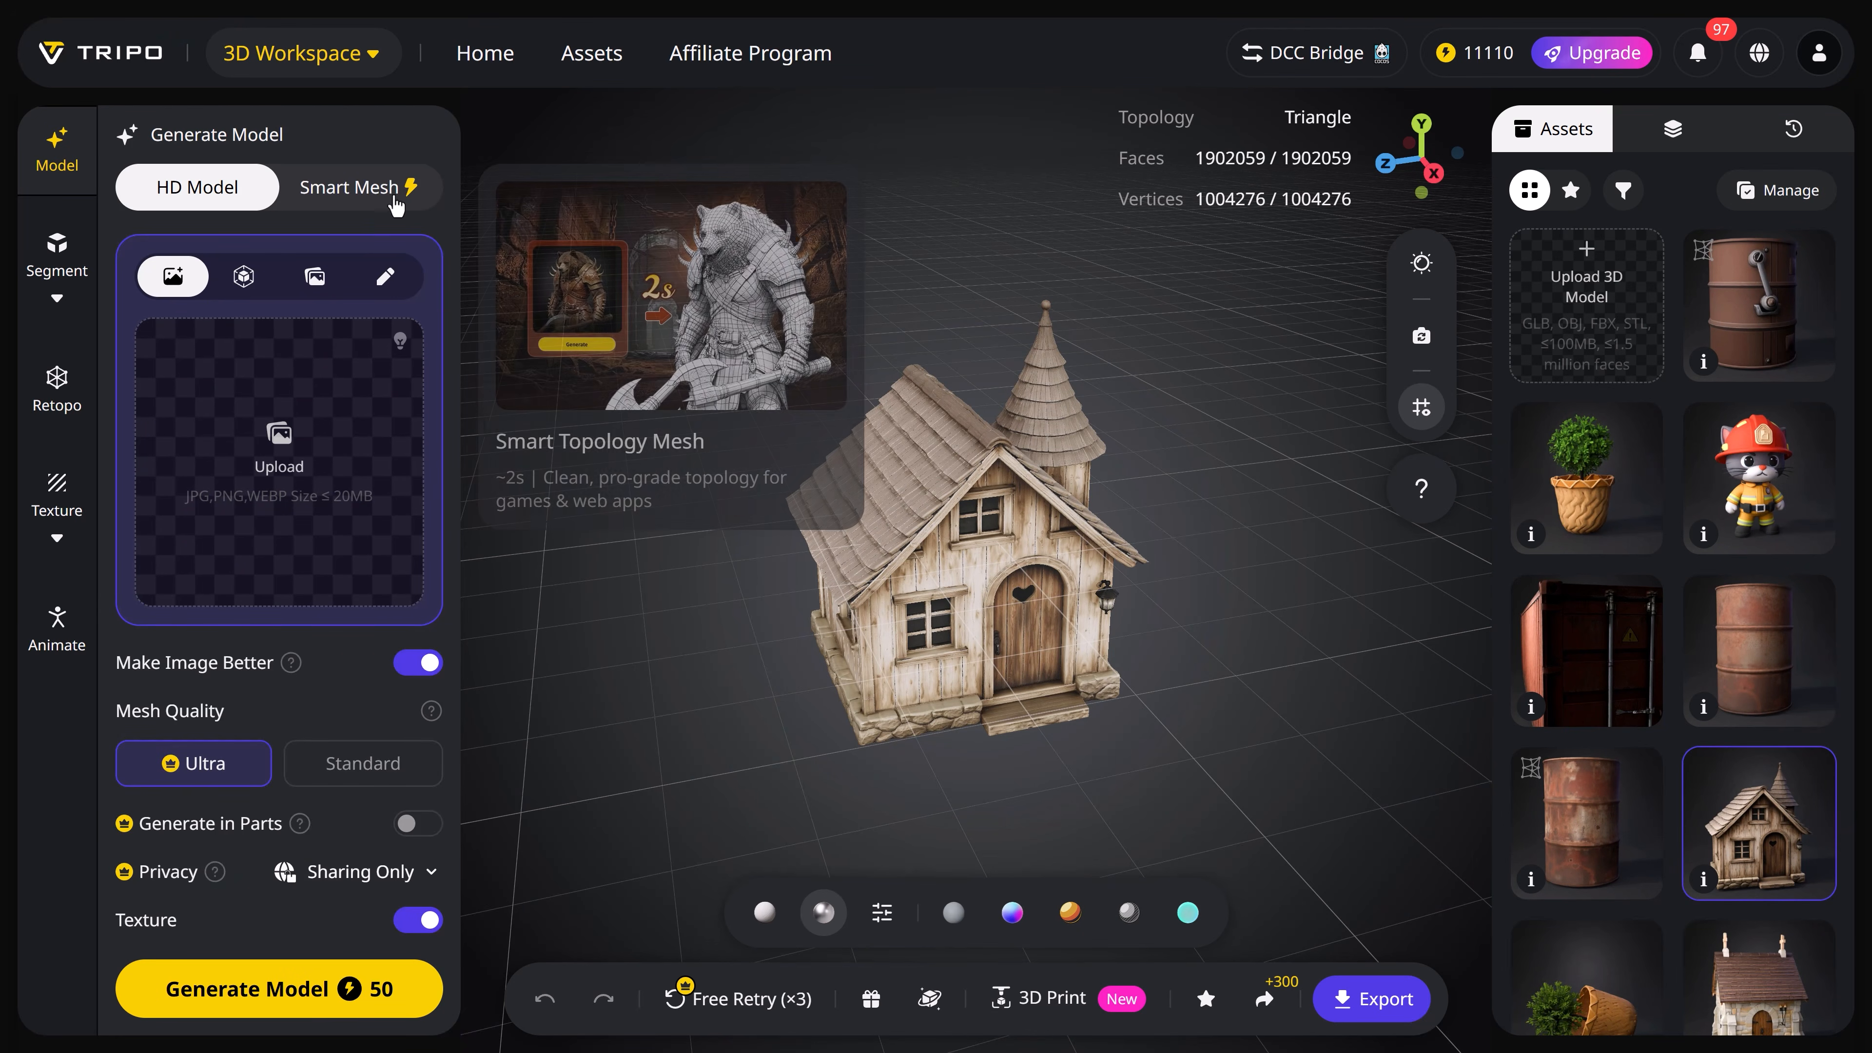
Step: Generate a Smart Mesh model from the charismatic wooden table text prompt, with Triangle topology and a polycount of 5000
click(362, 192)
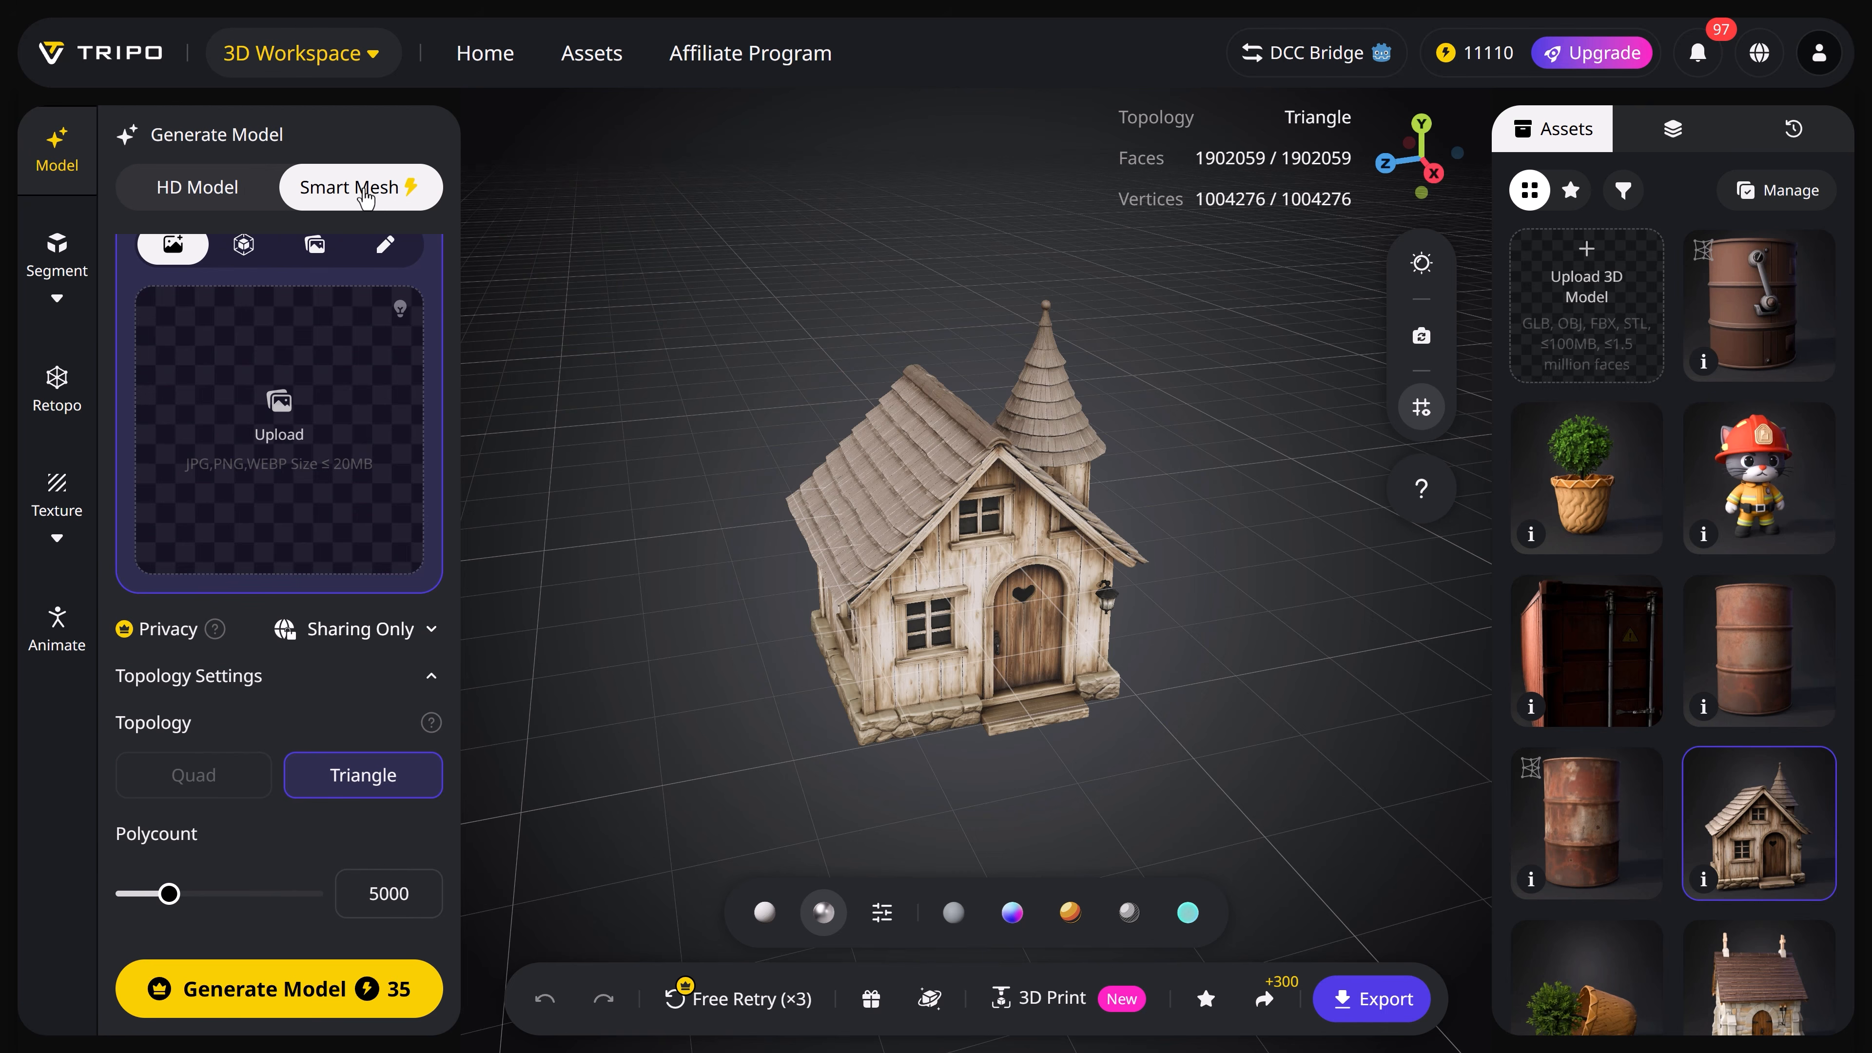
click(393, 294)
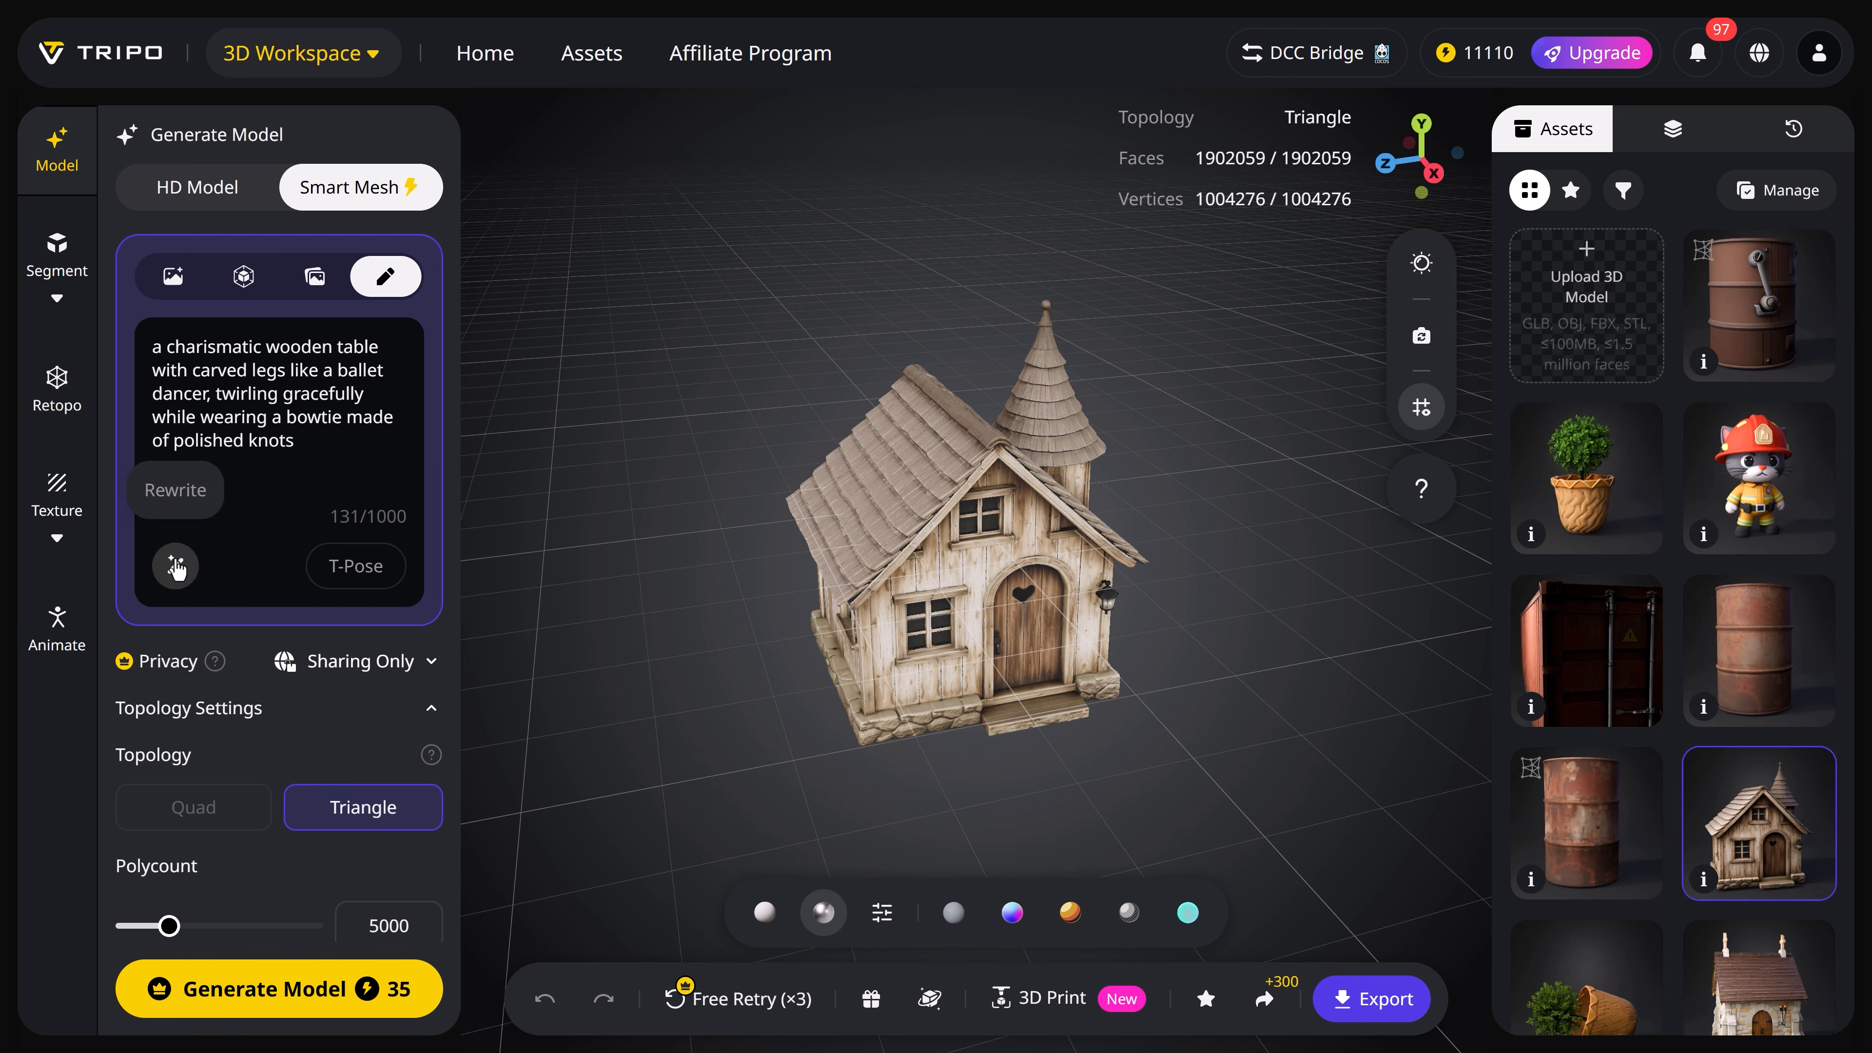
click(288, 988)
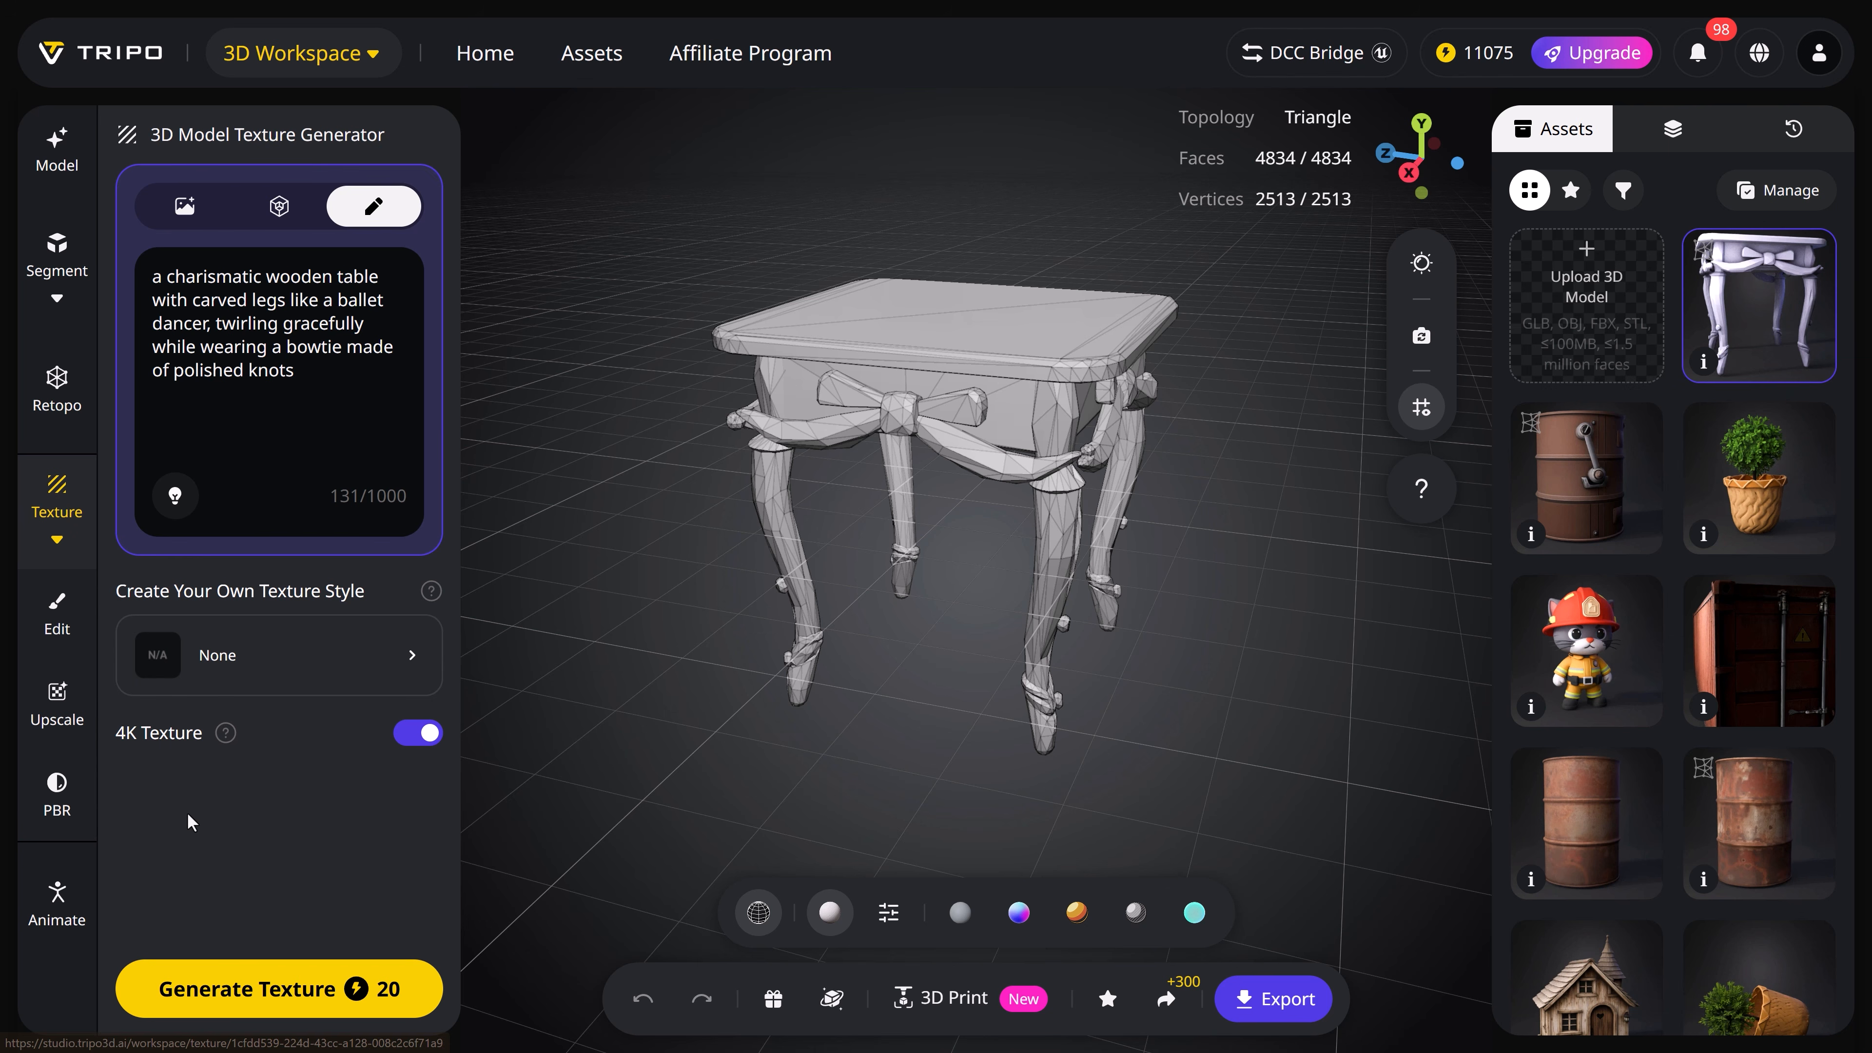
Step: Generate a 4K texture for the table from its text prompt and inspect the textured top and legs
click(240, 991)
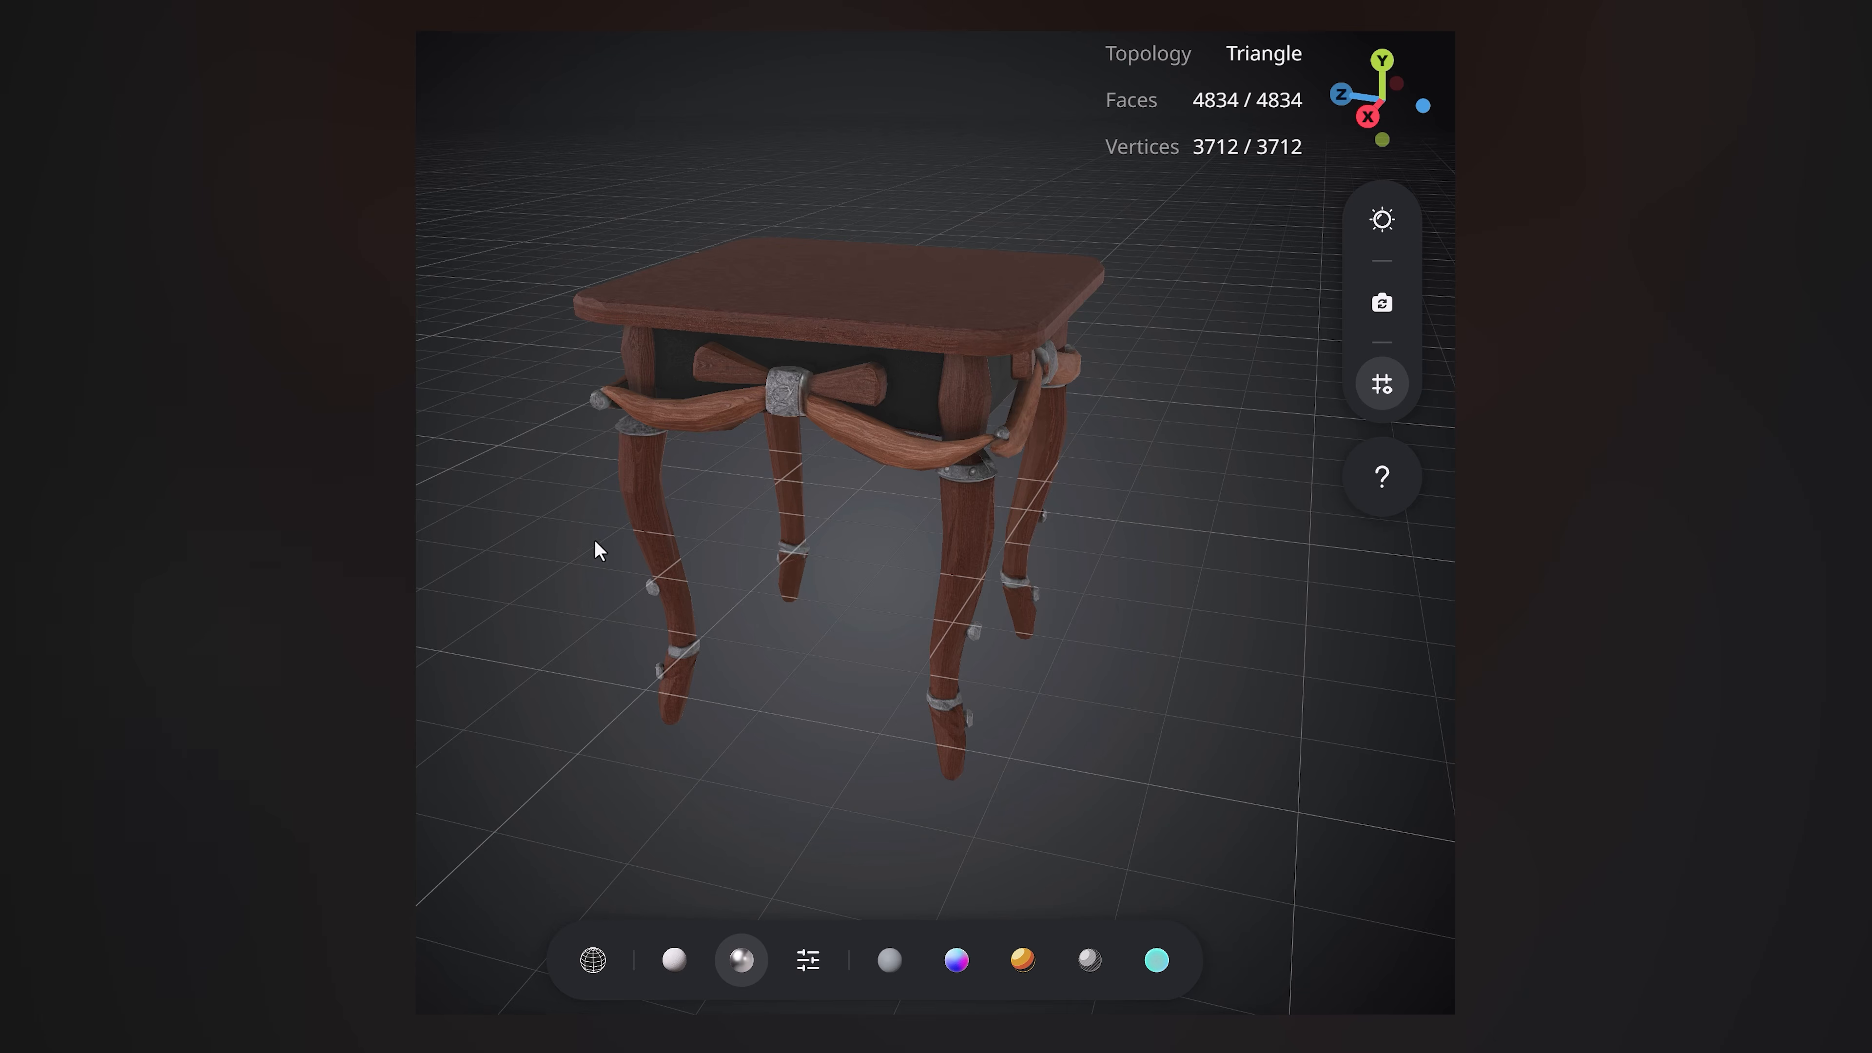
drag(594, 538, 914, 711)
scroll(1079, 667, up, 8)
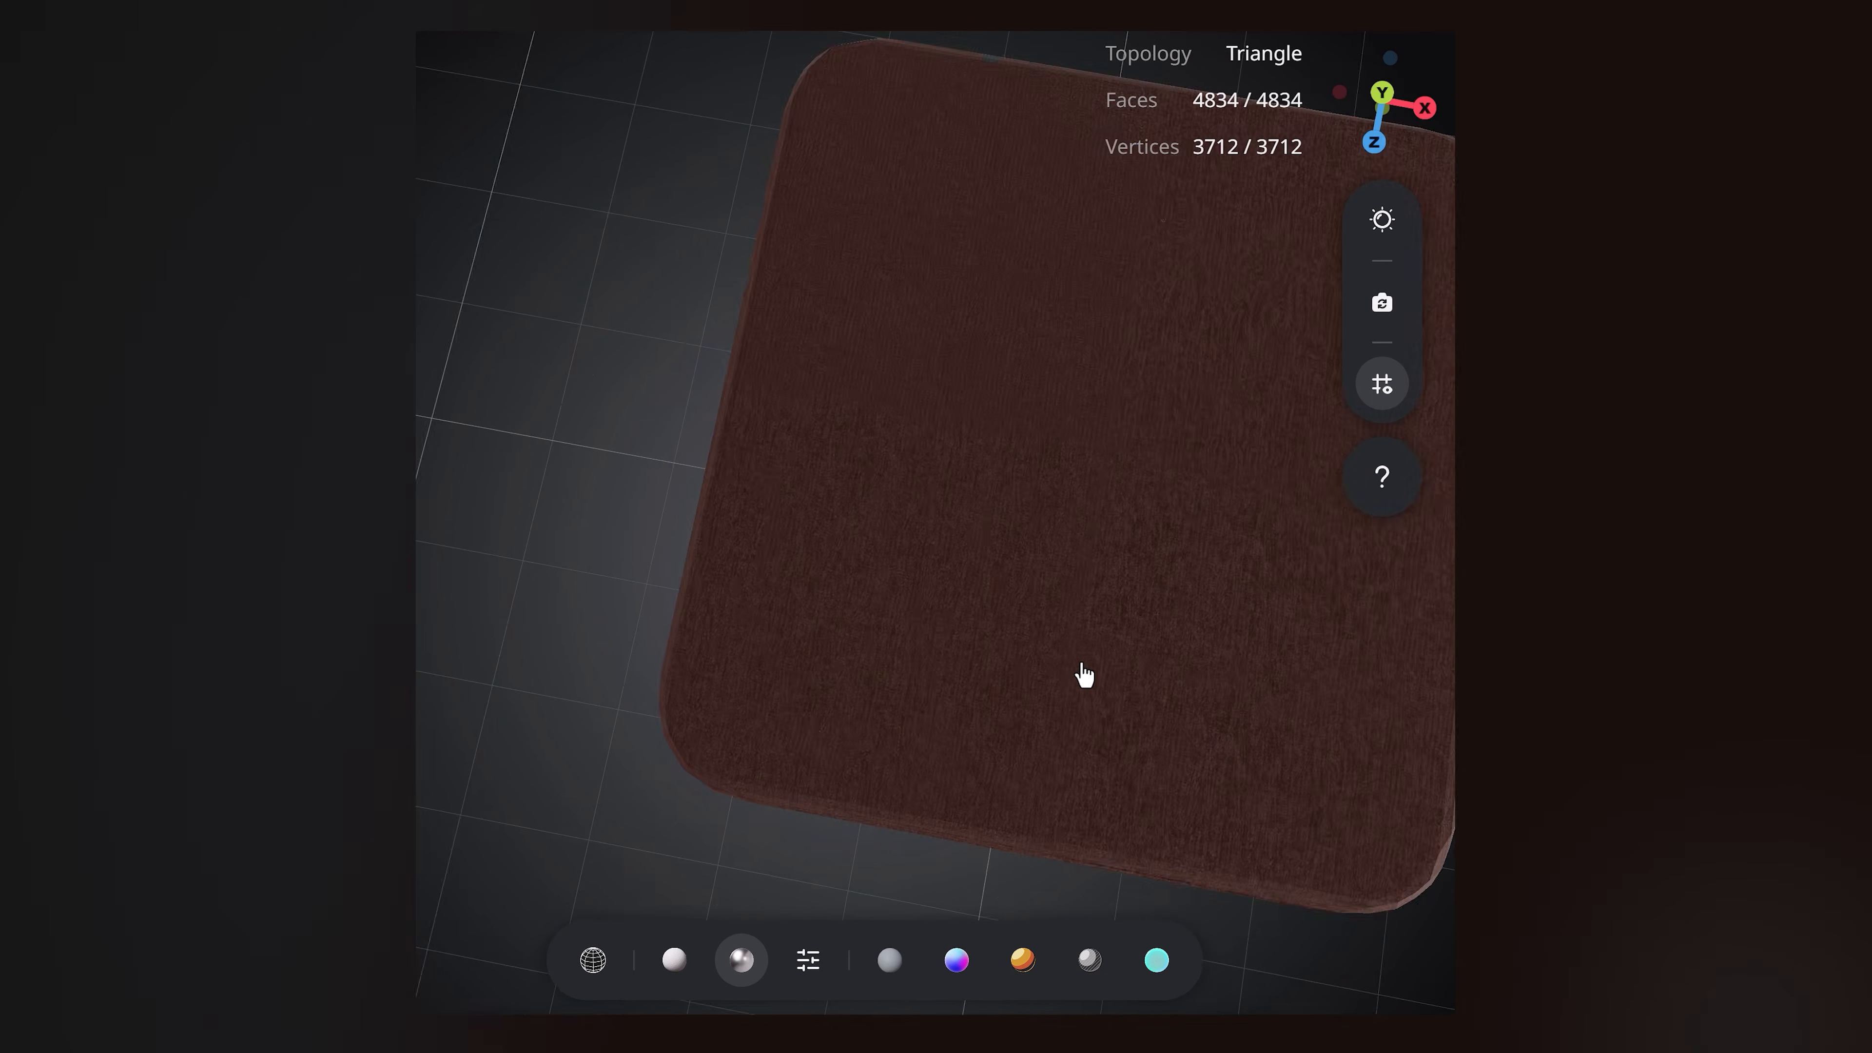
drag(1087, 674, 811, 535)
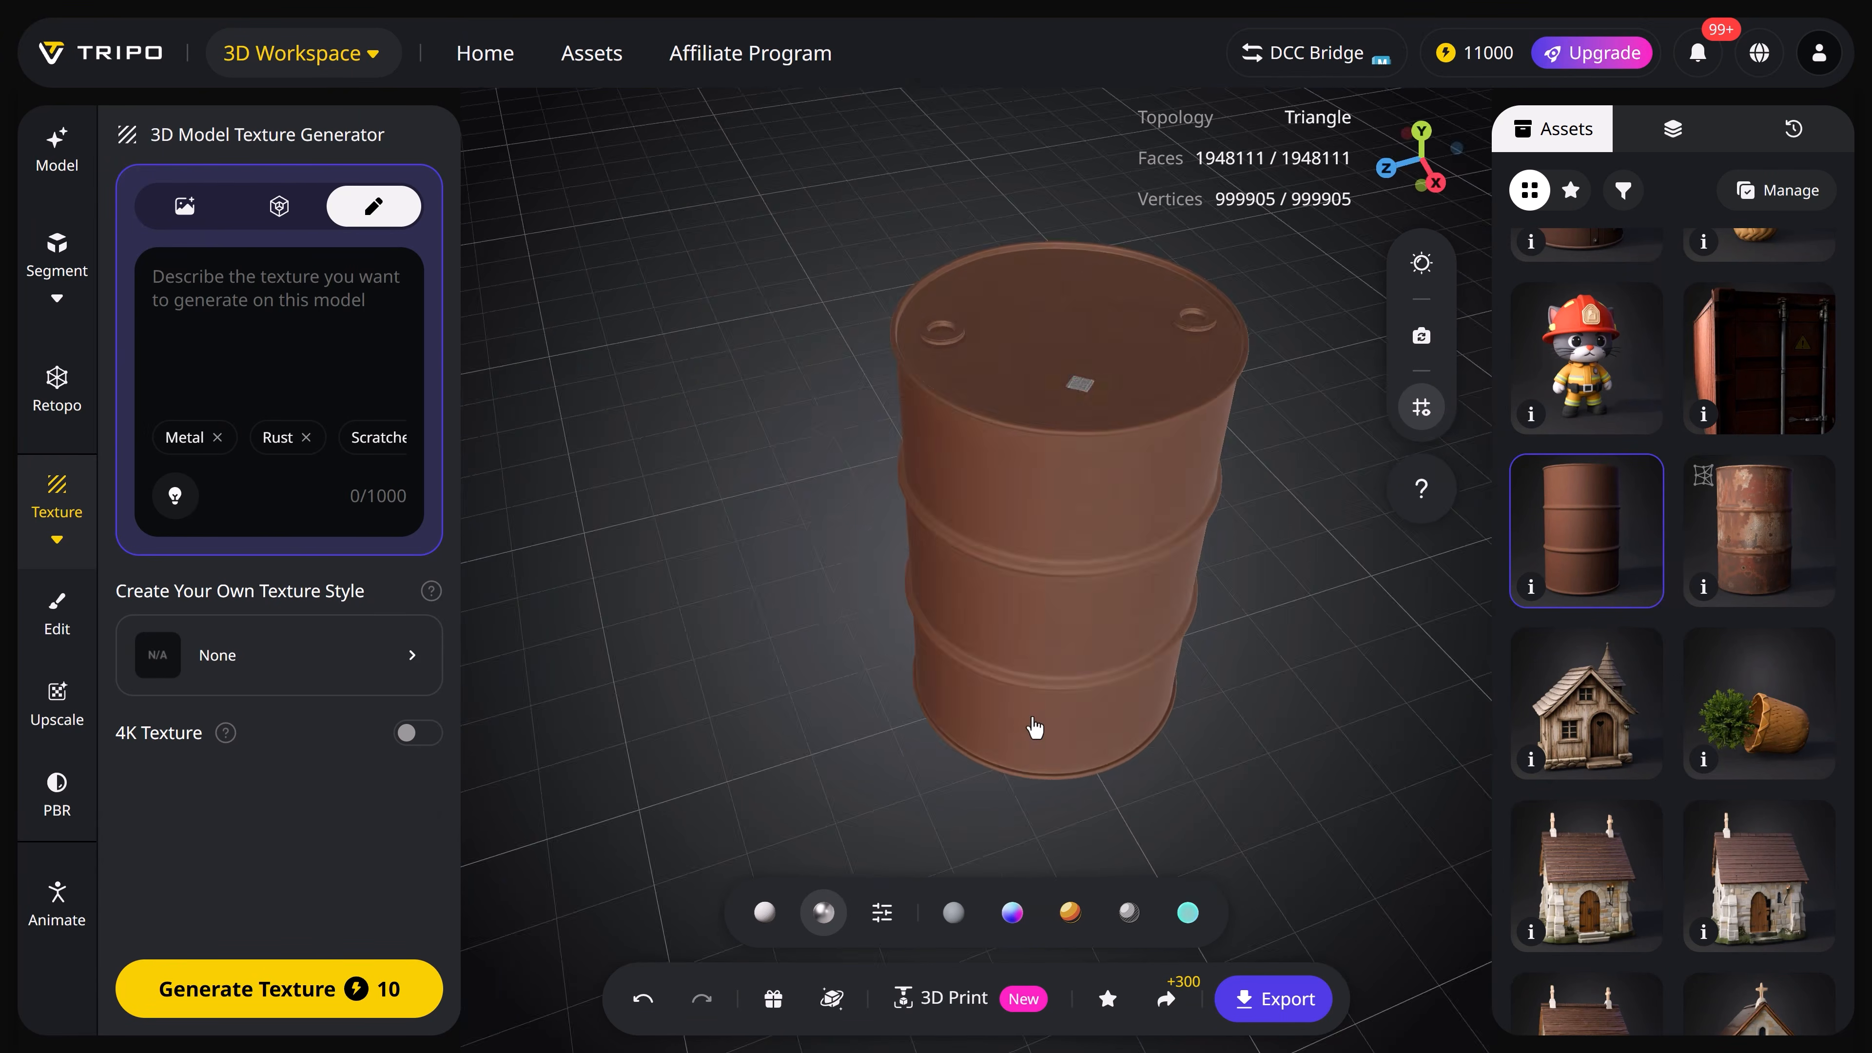
Step: Texture the plain brown barrel from the rusty barrel reference image and inspect it from several angles
drag(1031, 727, 1017, 689)
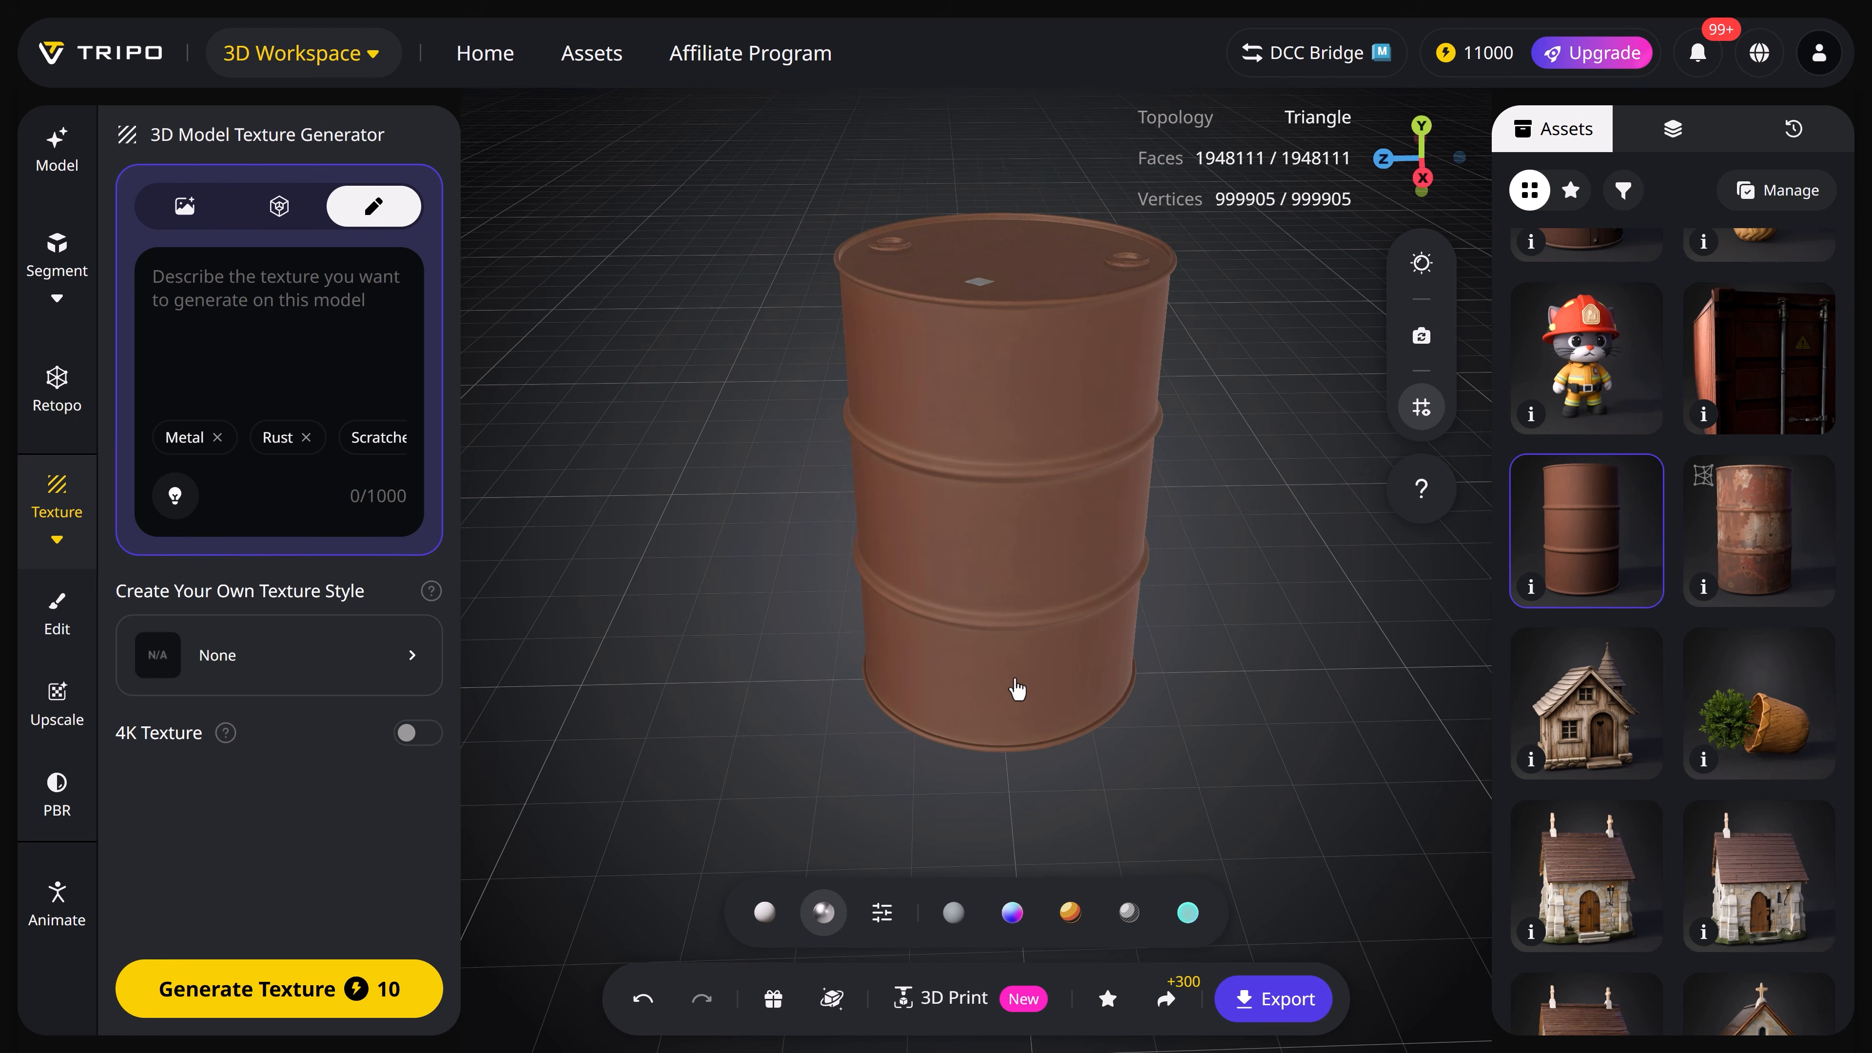
click(178, 221)
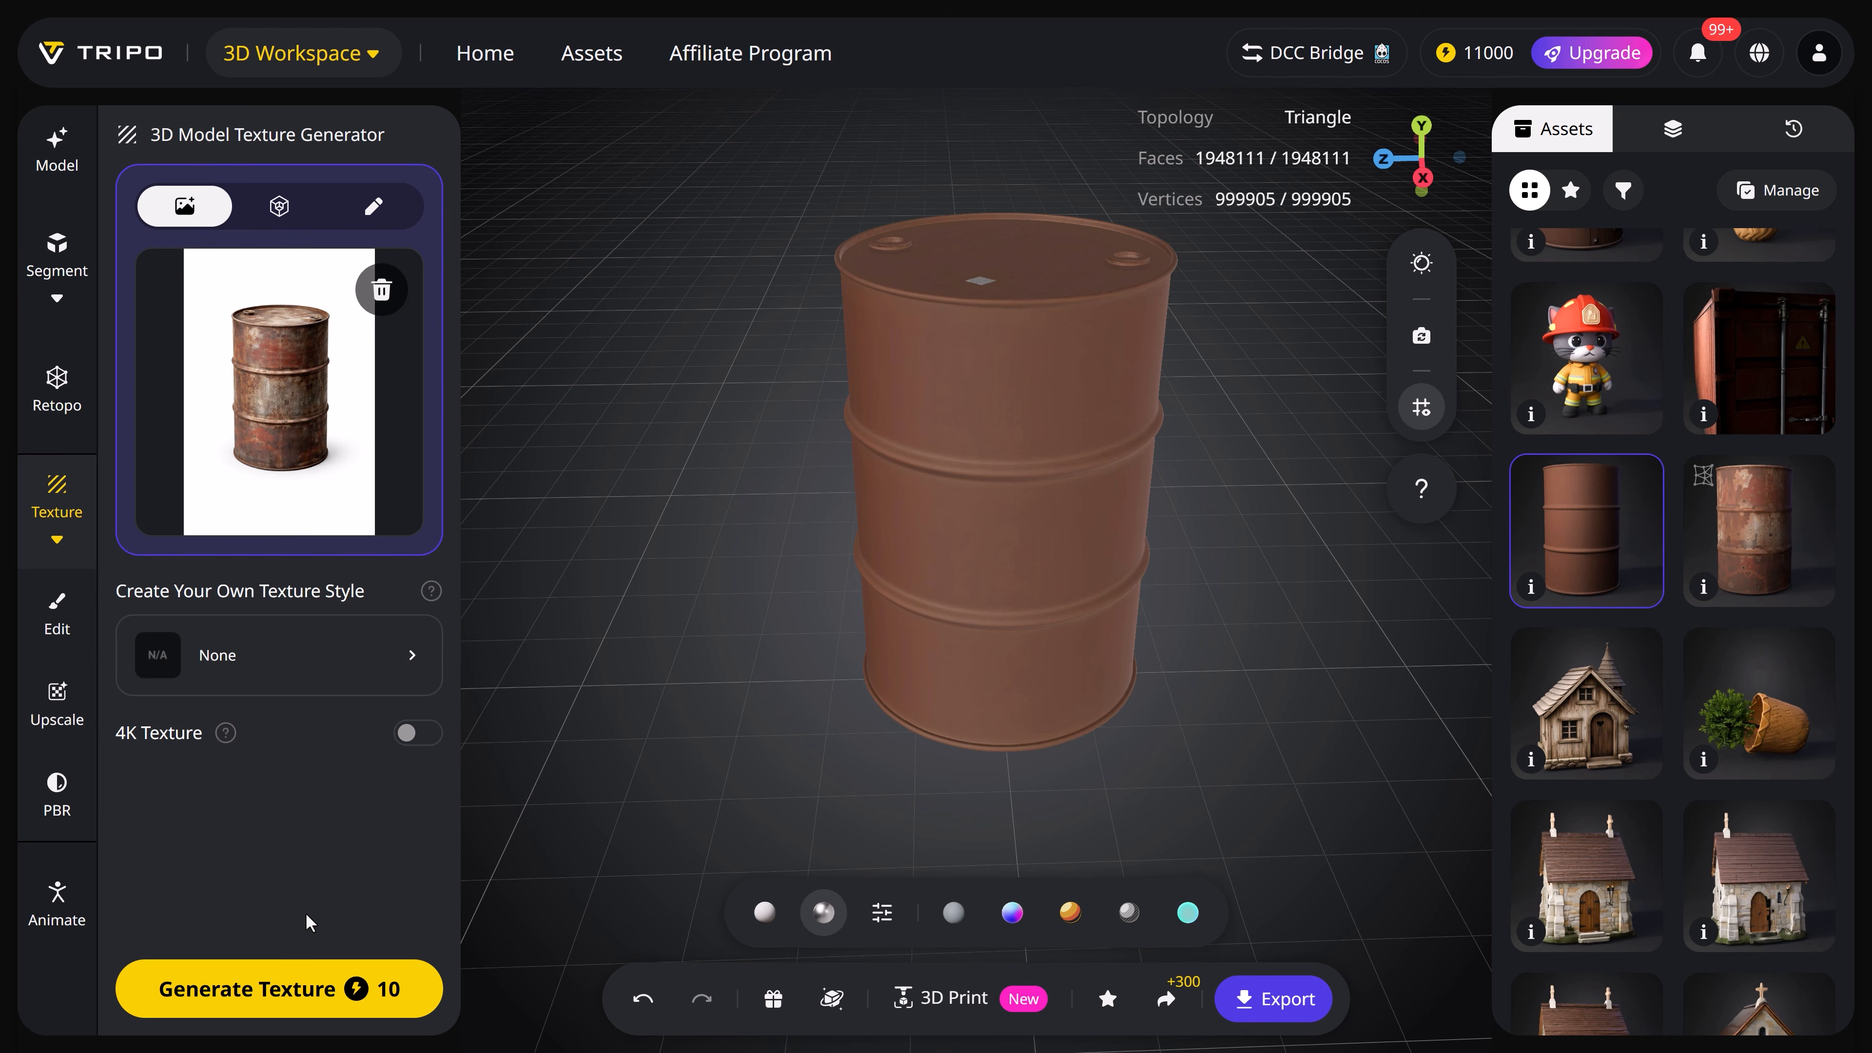
click(305, 974)
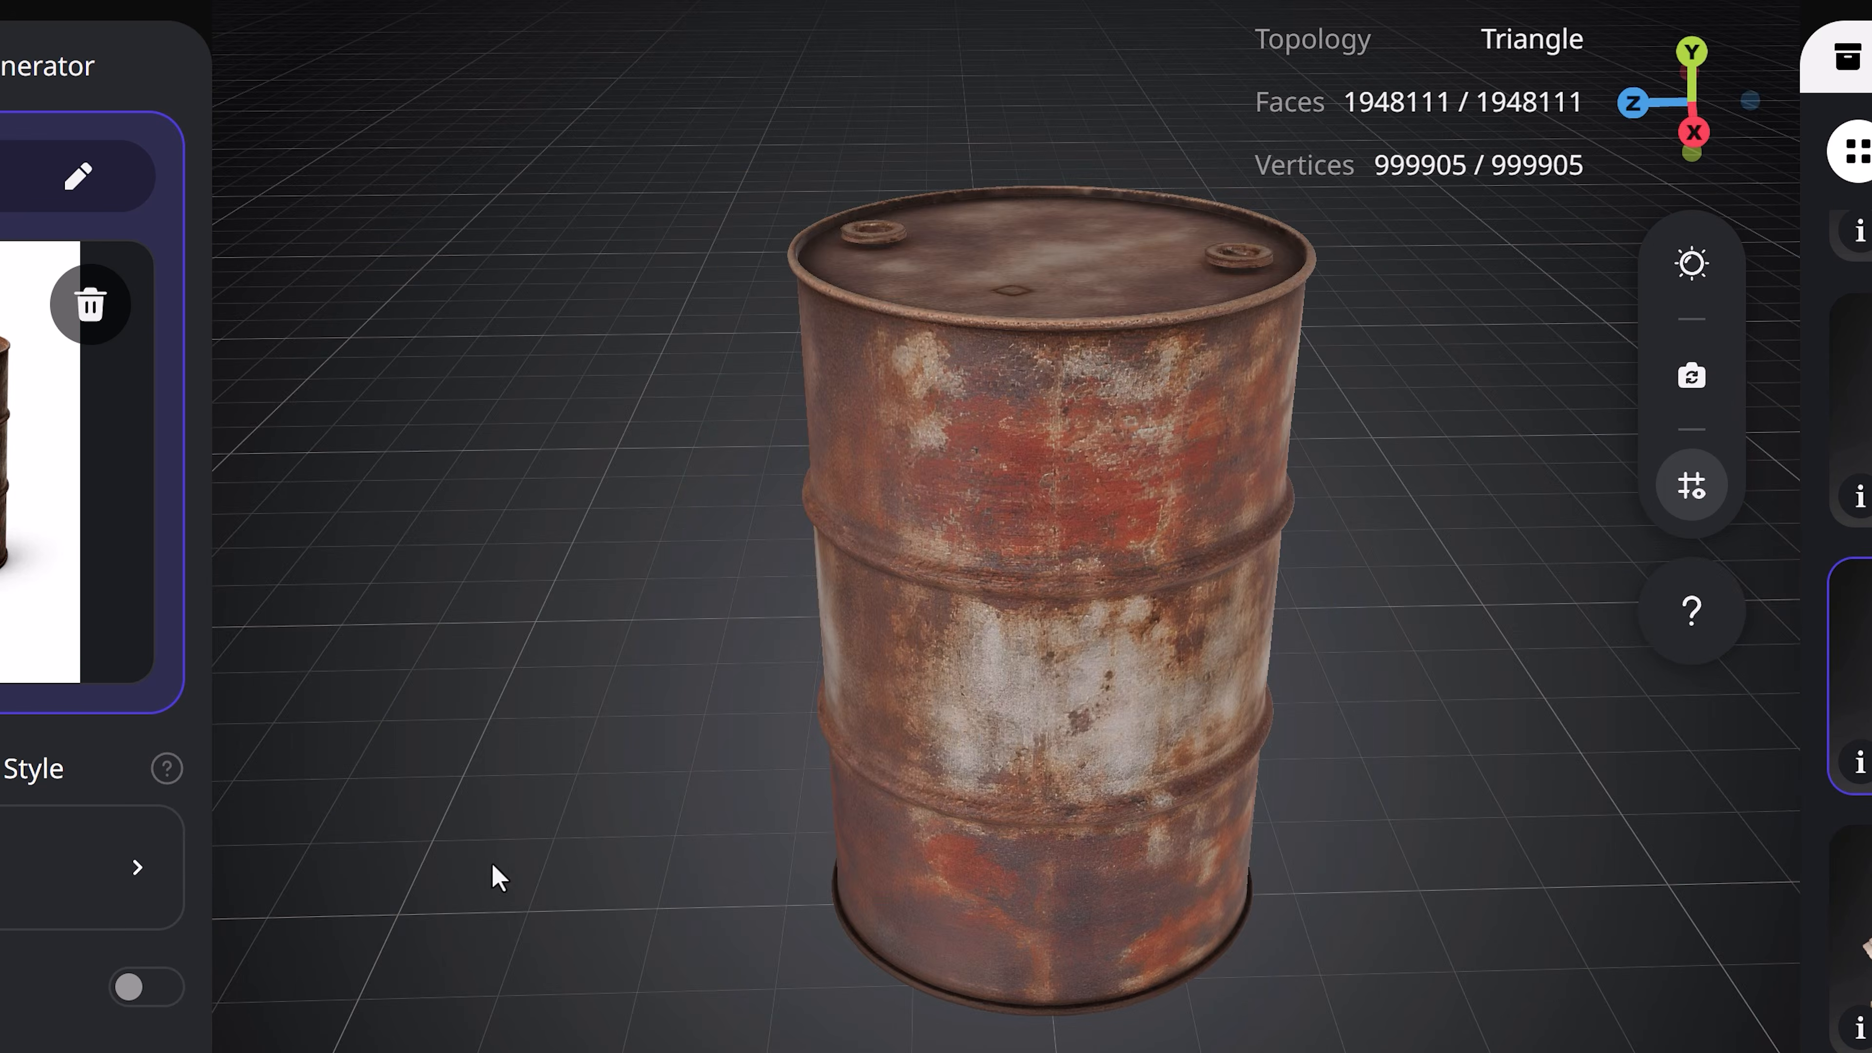
drag(642, 657, 603, 469)
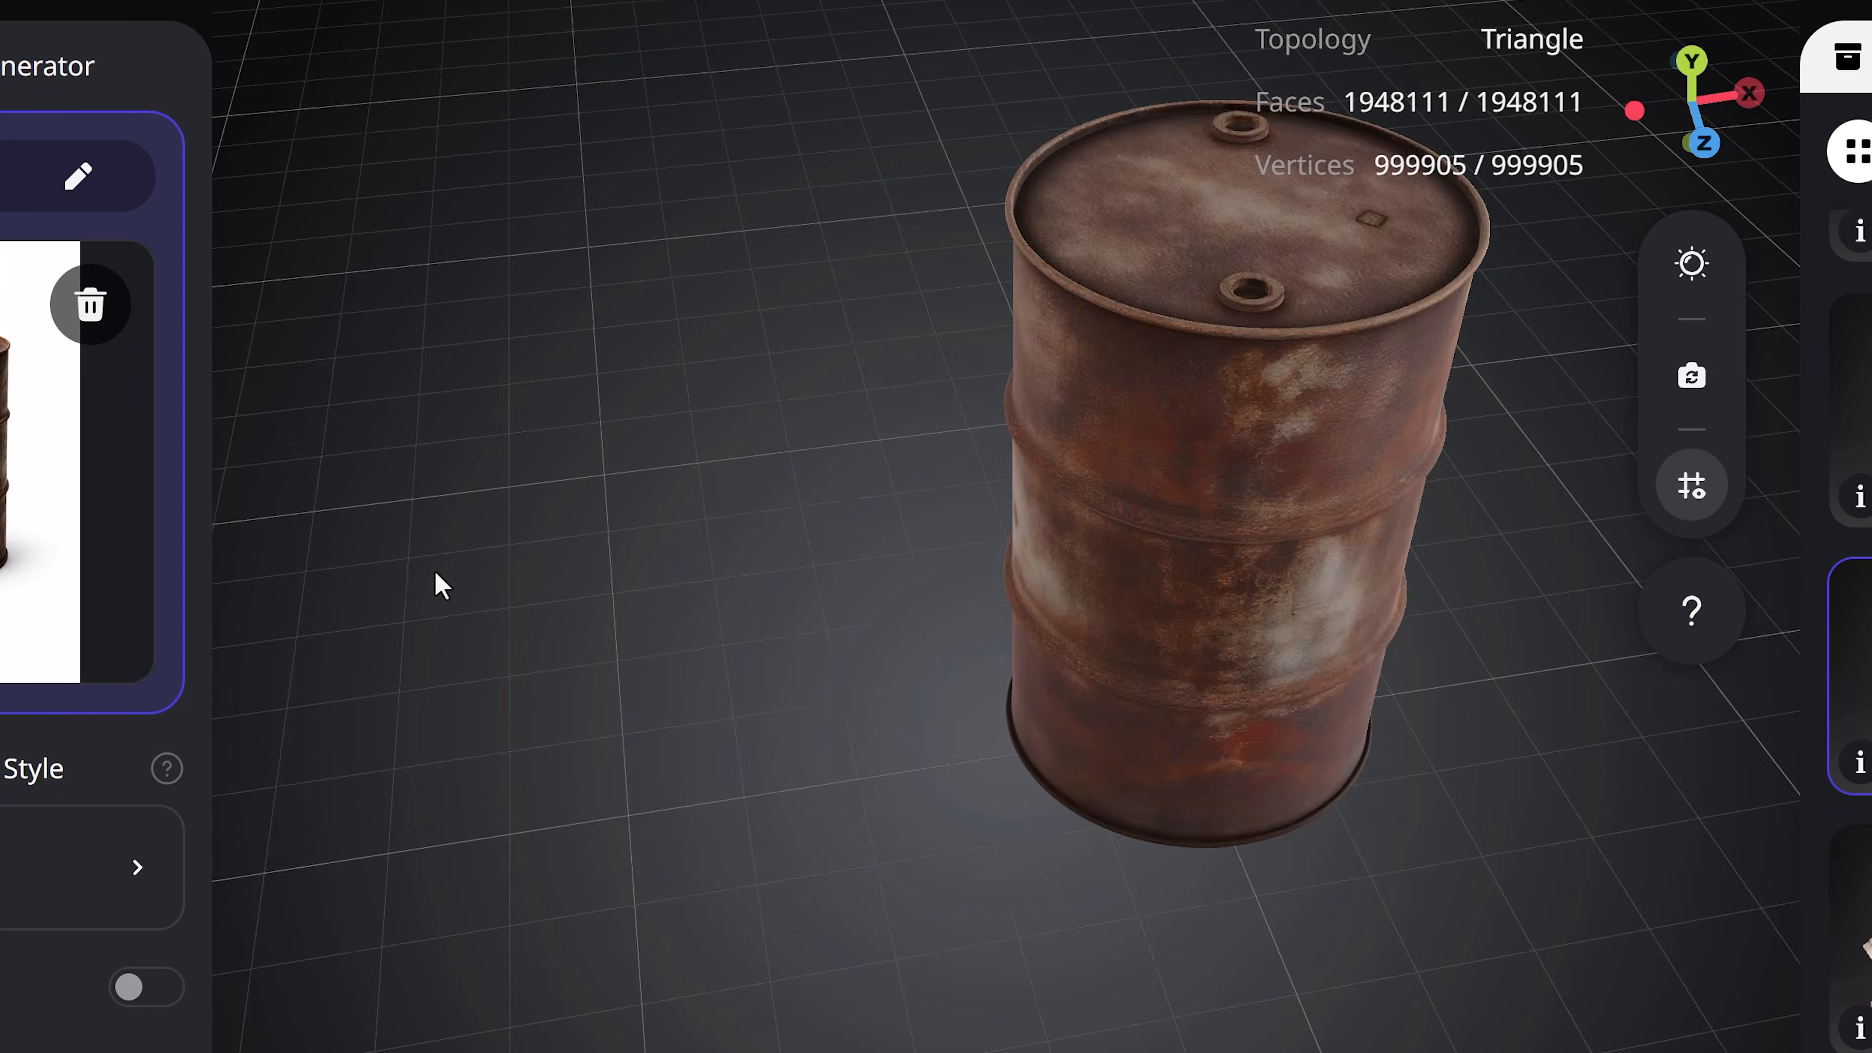
drag(441, 586, 918, 803)
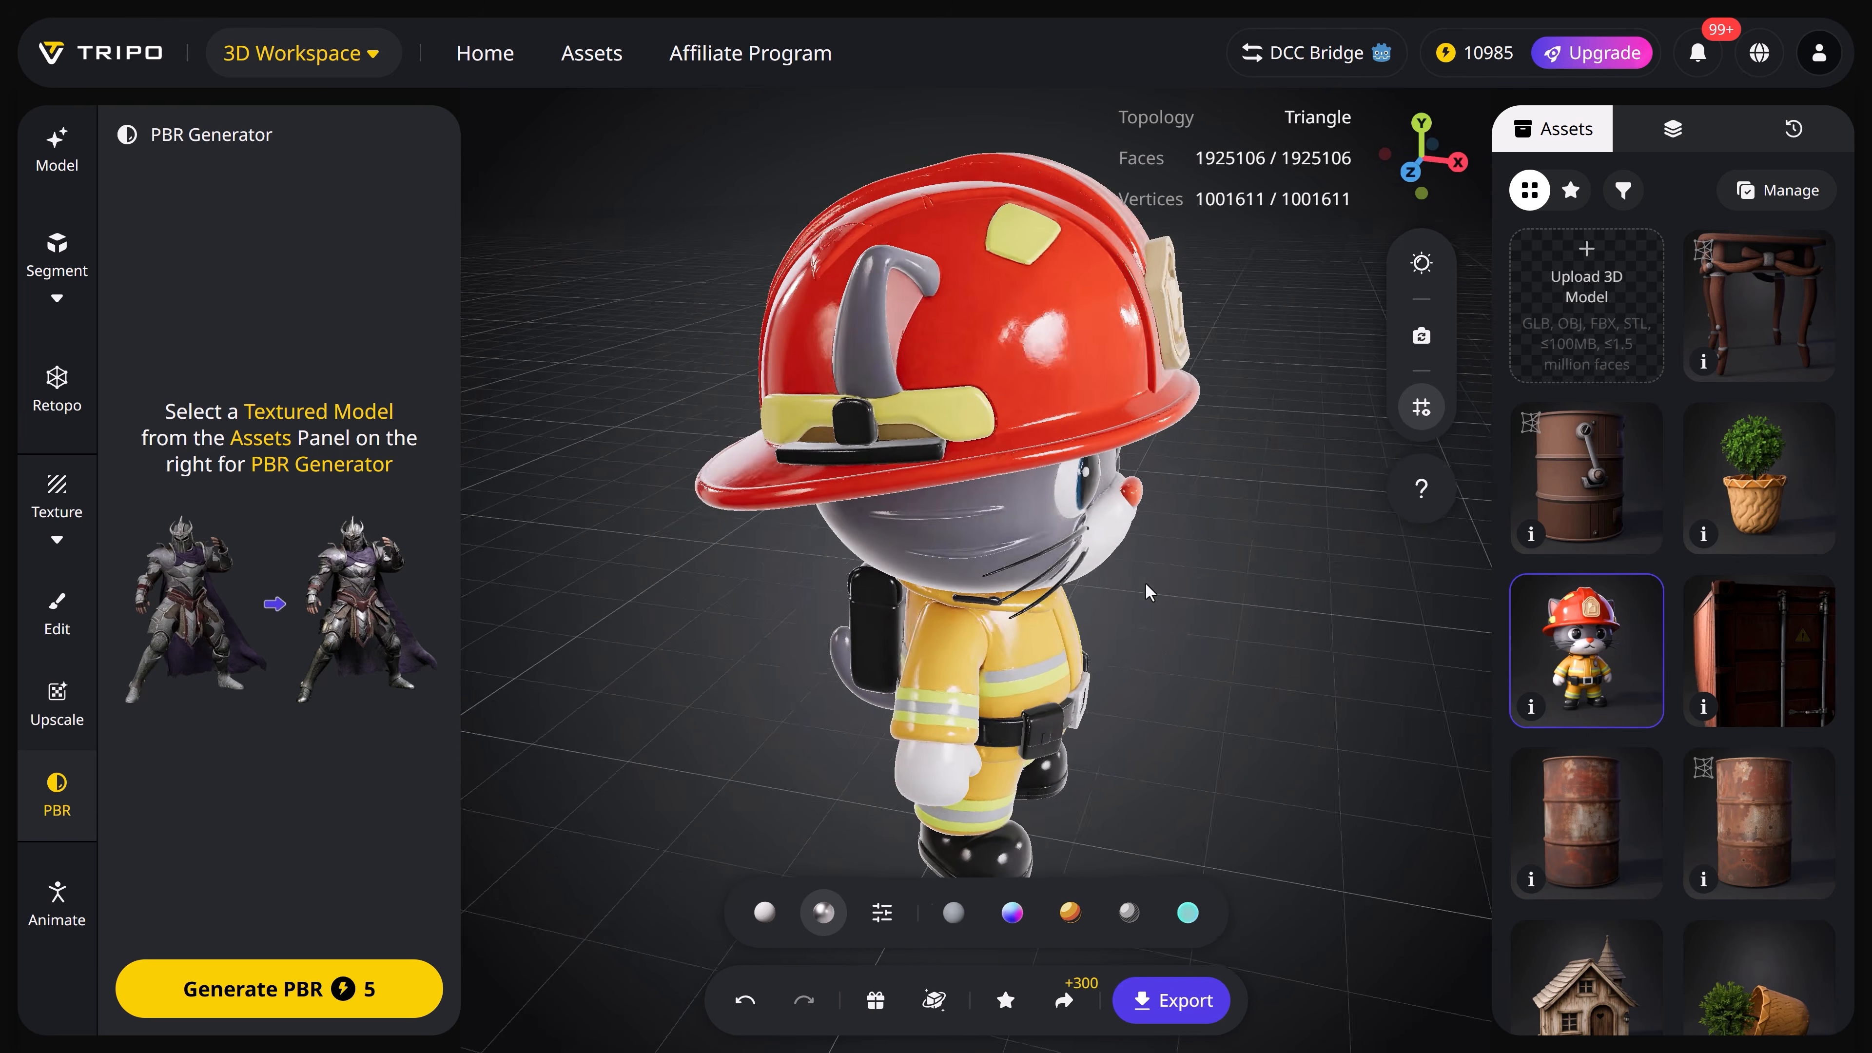
Step: Preview the cat firefighter in the normal map and other surface display modes, and examine it from different angles
click(1013, 918)
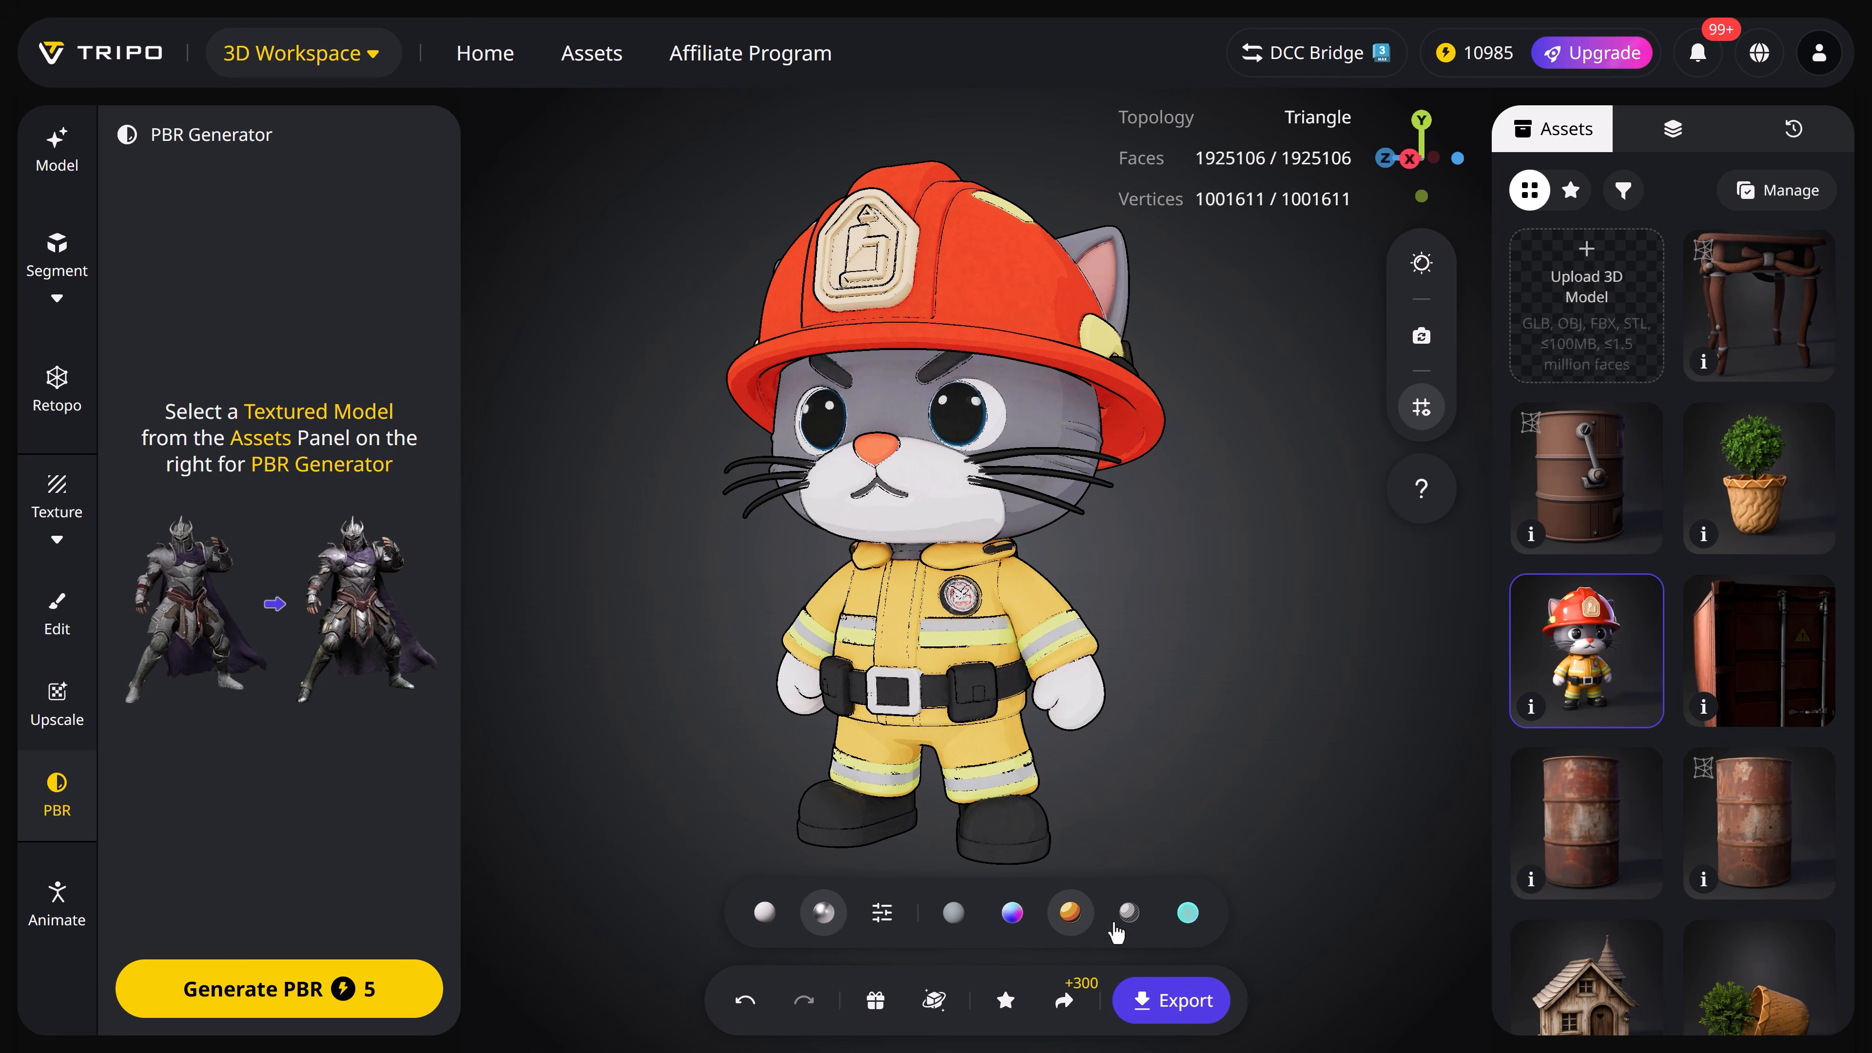
click(1186, 918)
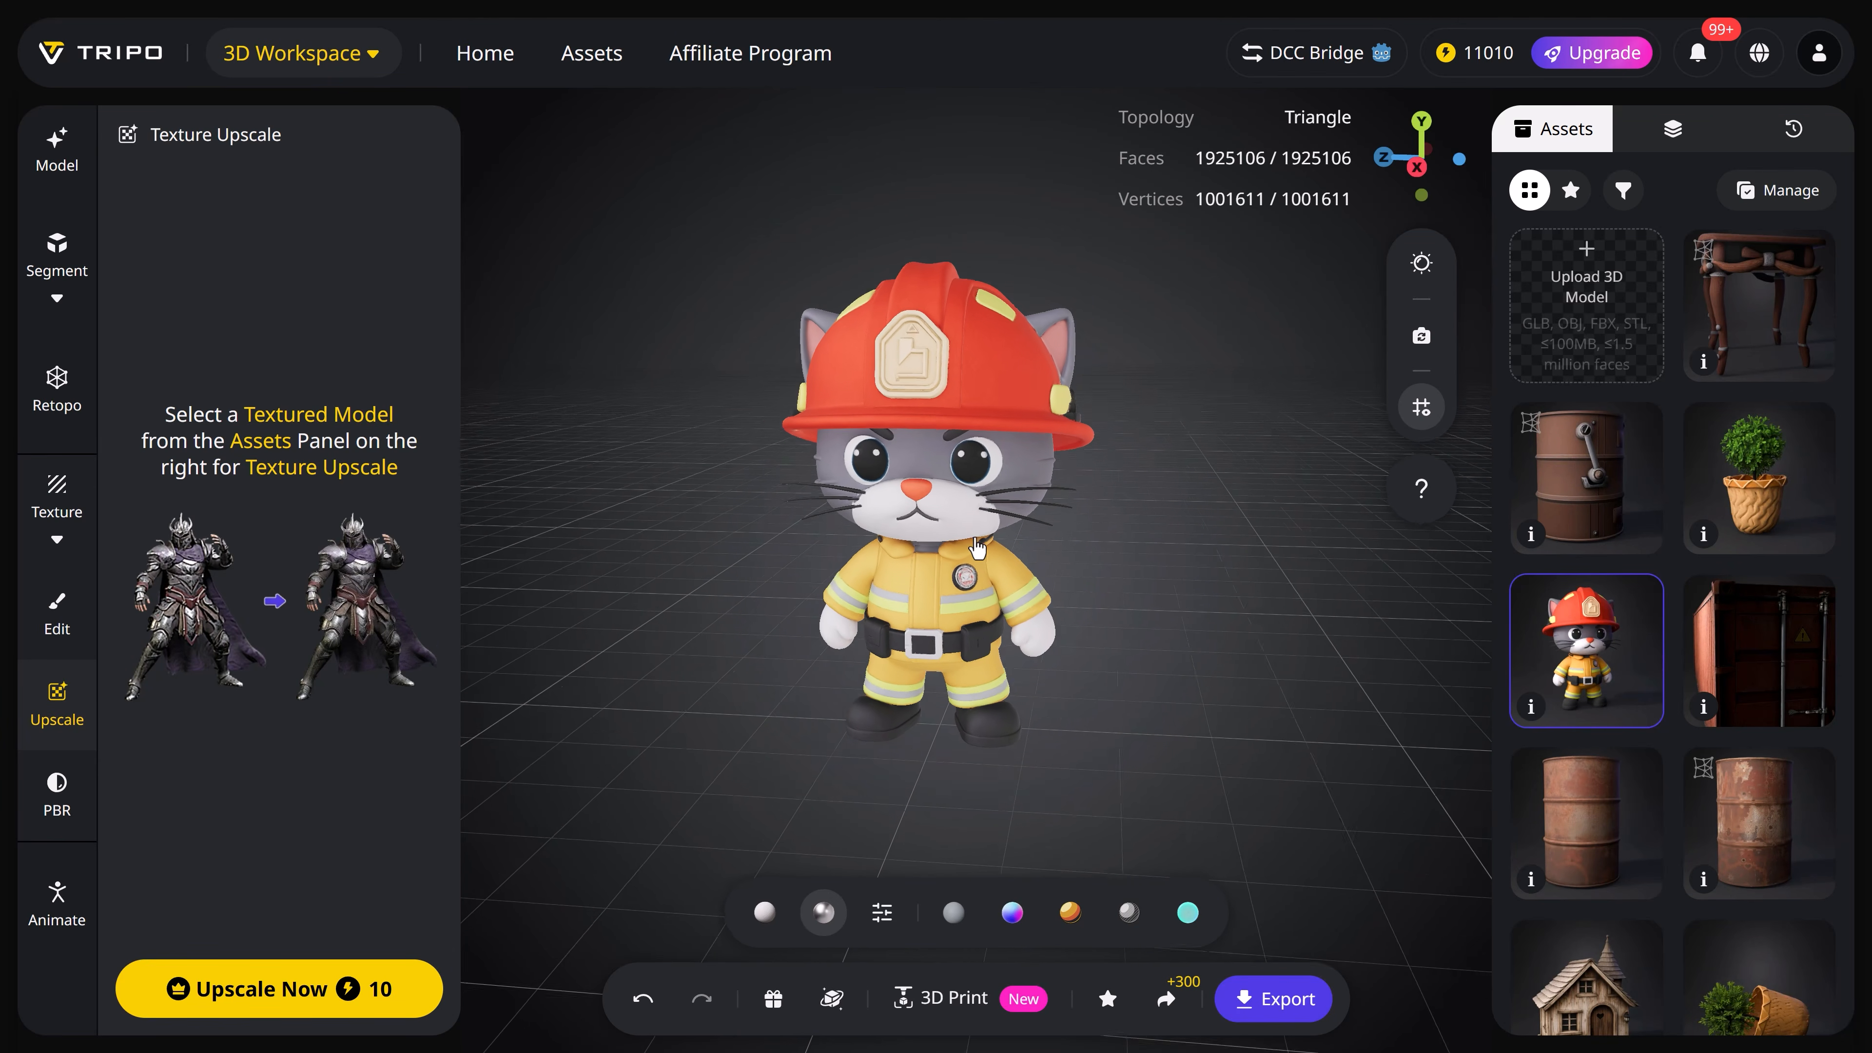
drag(911, 538, 1043, 549)
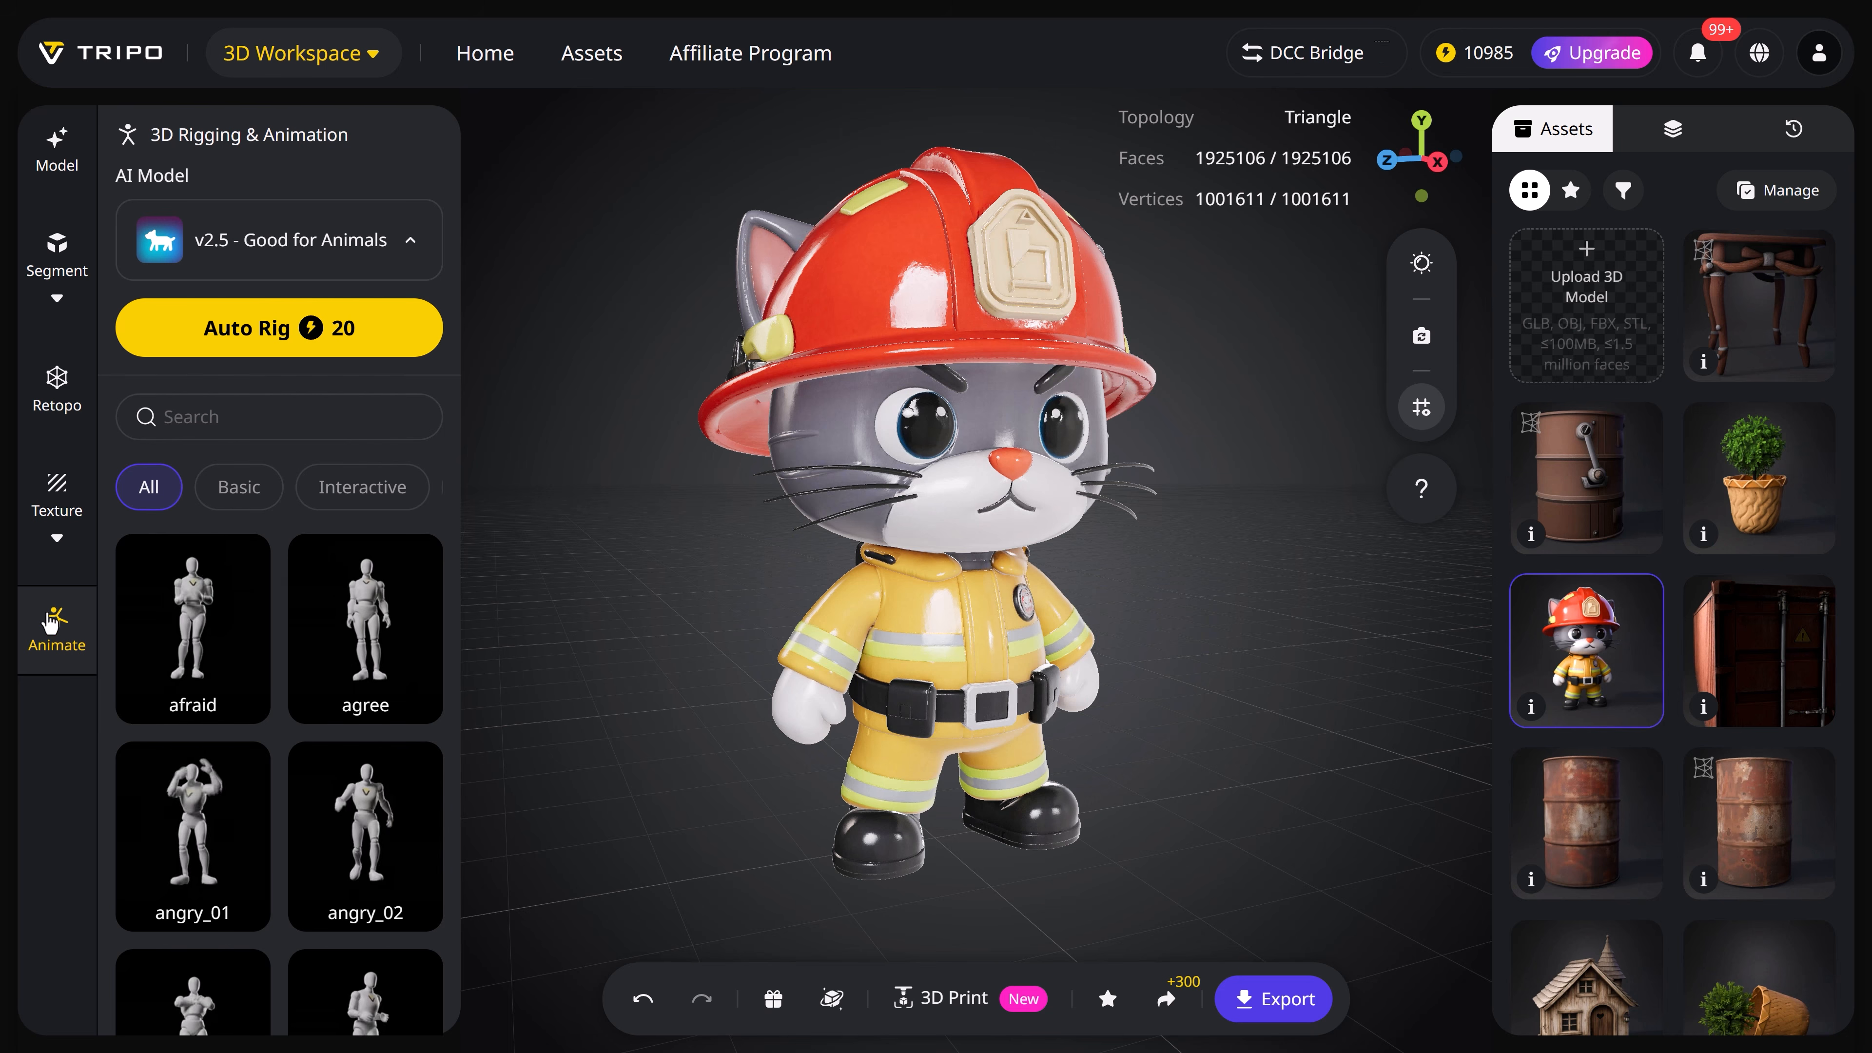
Step: Auto-rig the cat firefighter using the v1.0 - Good for Humanoid AI model
scroll(158, 636, down, 5)
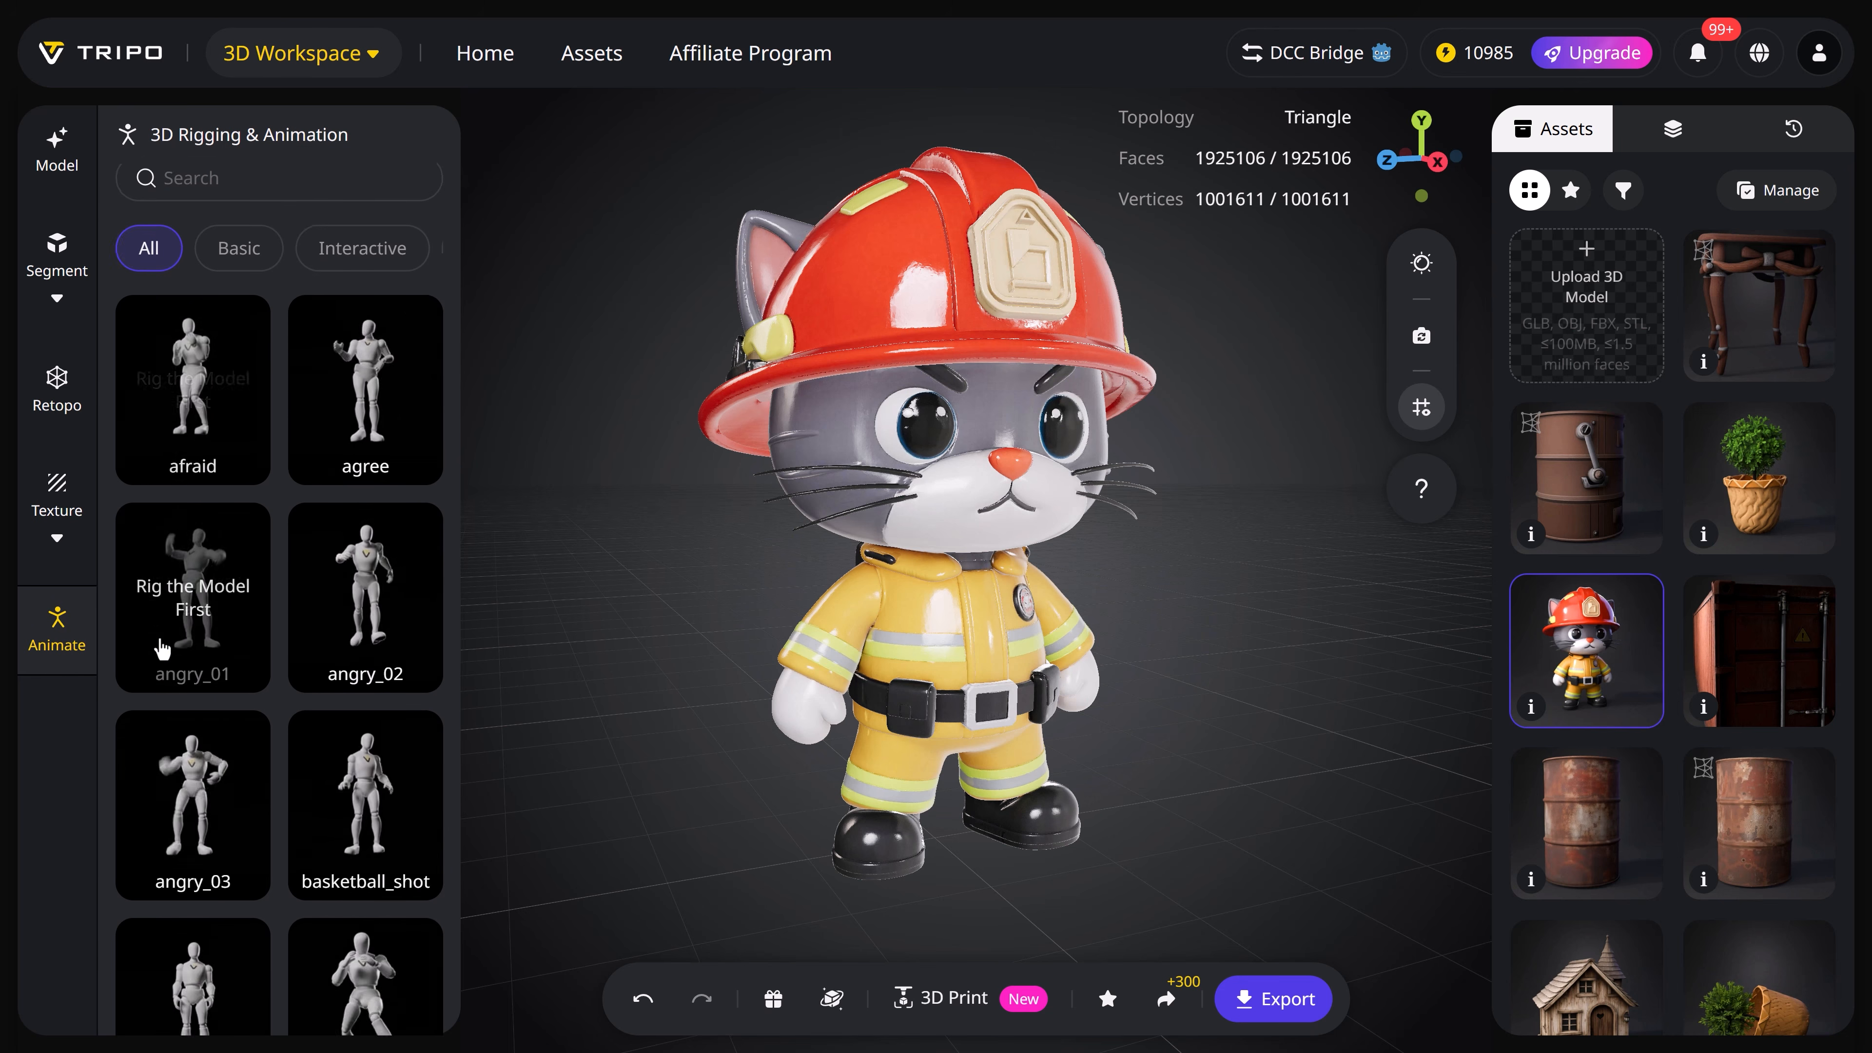
scroll(162, 639, up, 5)
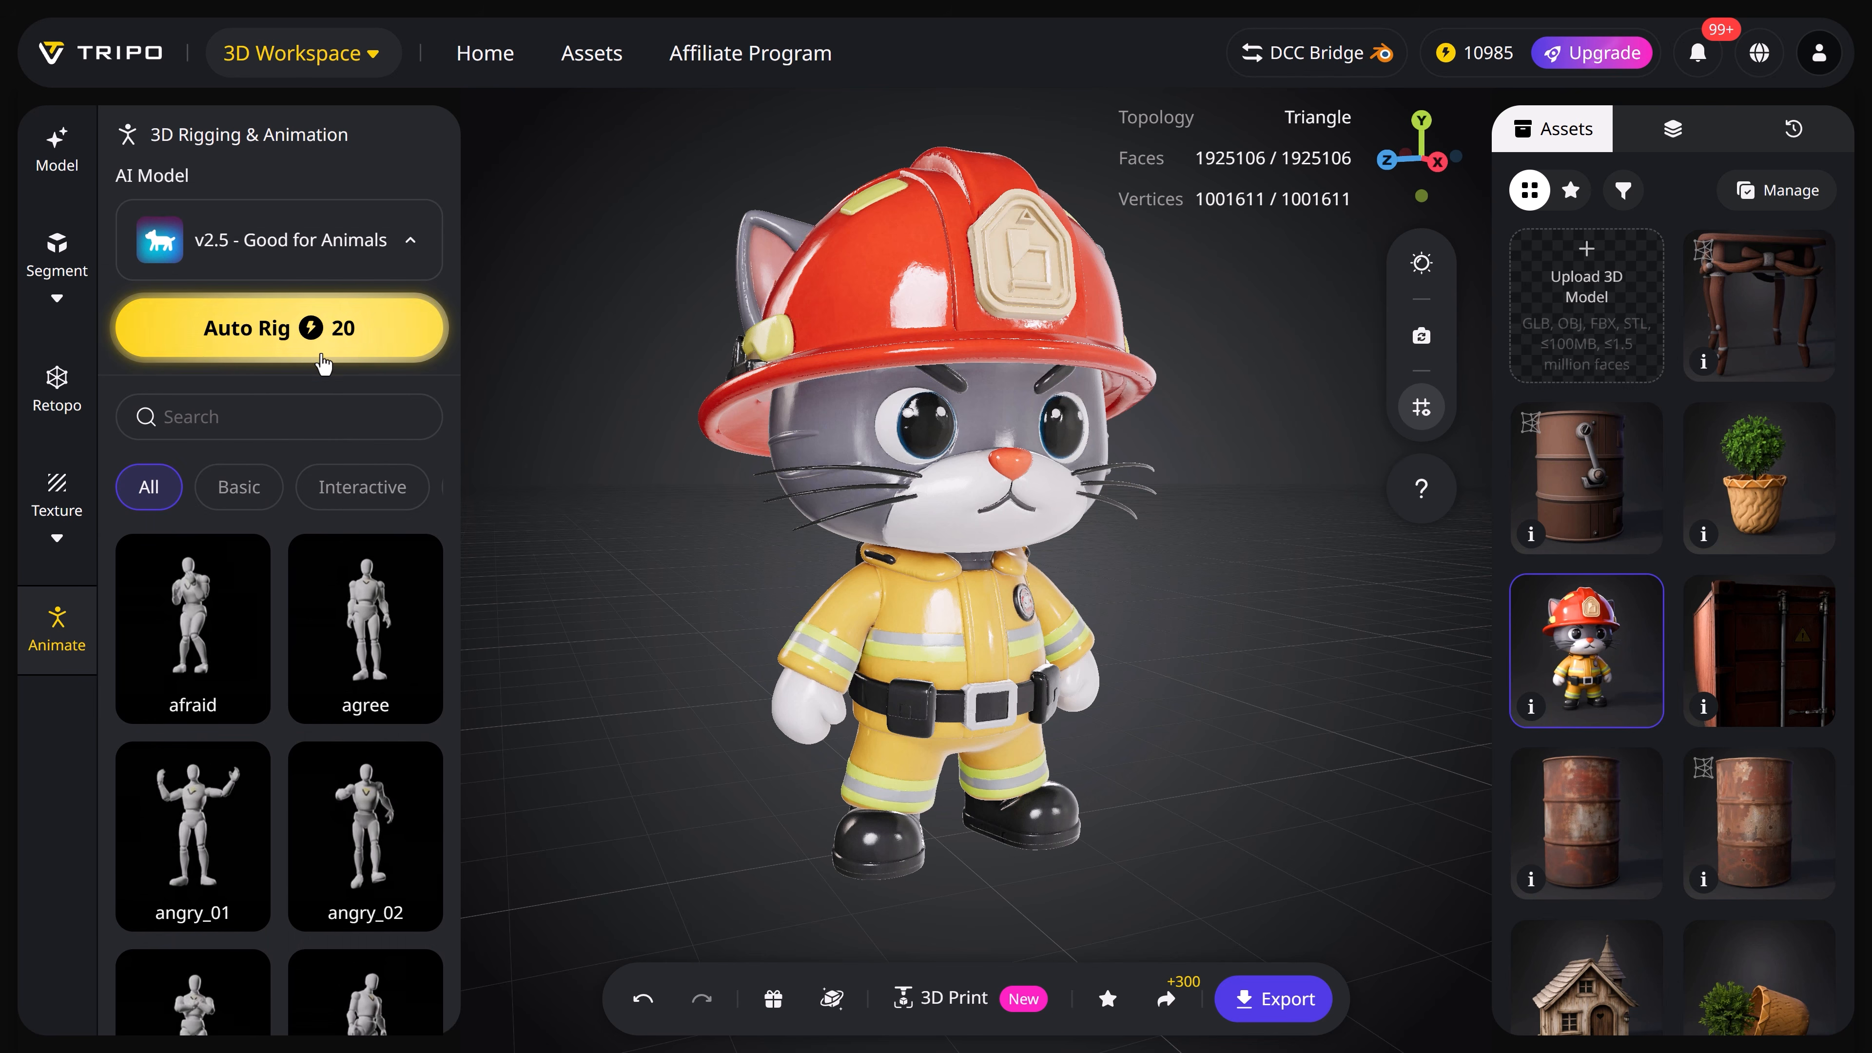
click(387, 258)
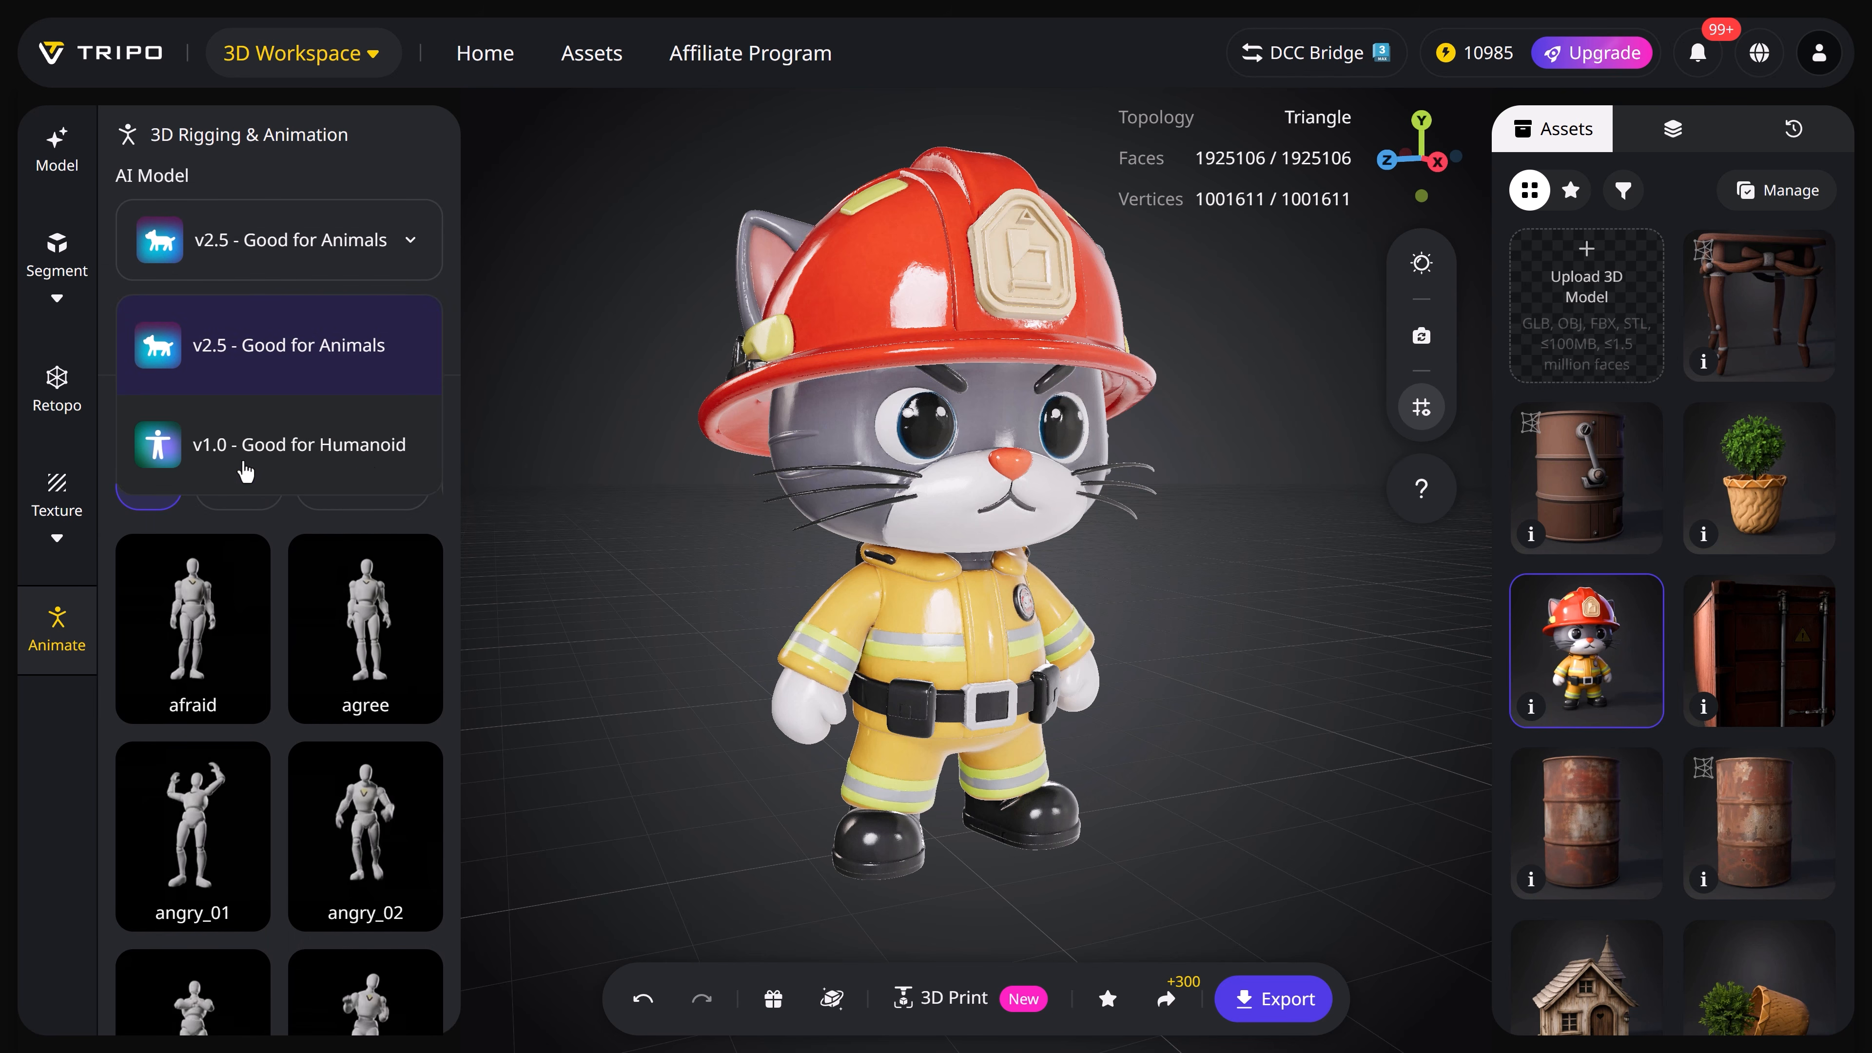
click(325, 463)
click(269, 344)
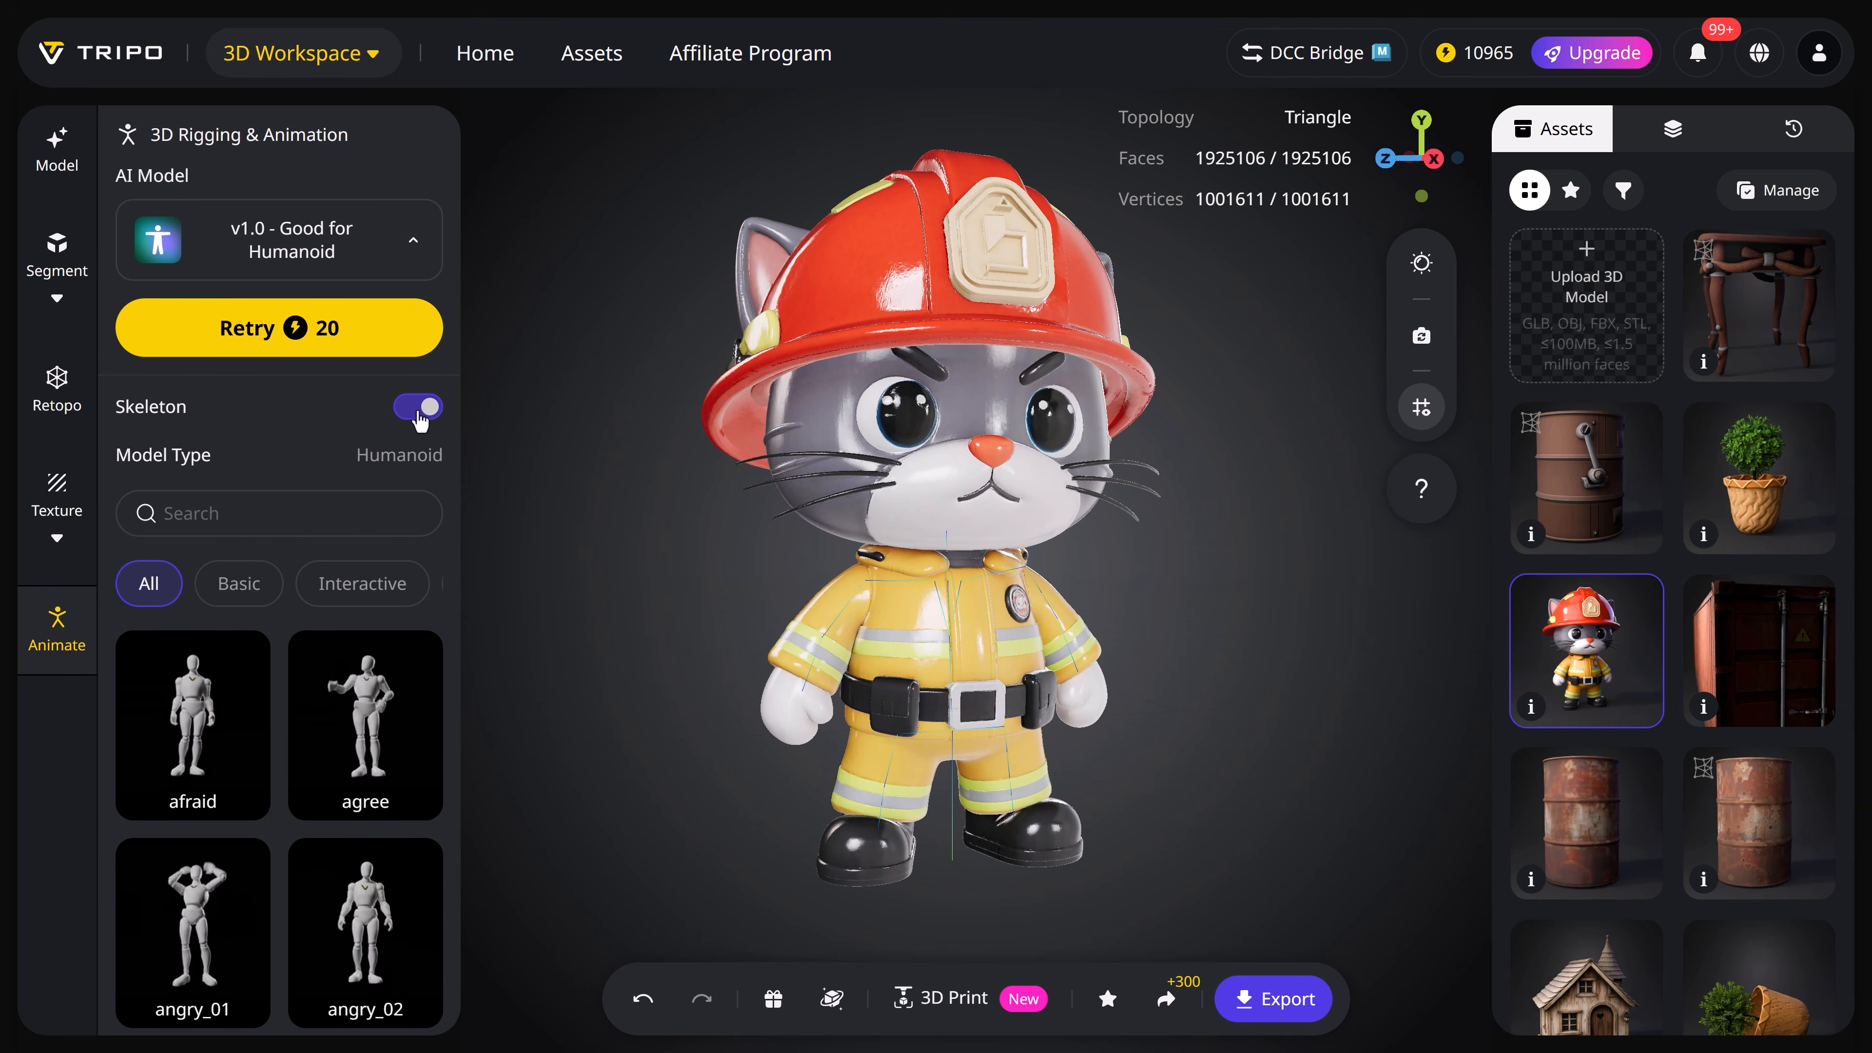
Step: Browse the humanoid animation presets for the cat firefighter and preview the clap animation on the man in the black hoodie
drag(1007, 704, 858, 679)
scroll(418, 905, down, 12)
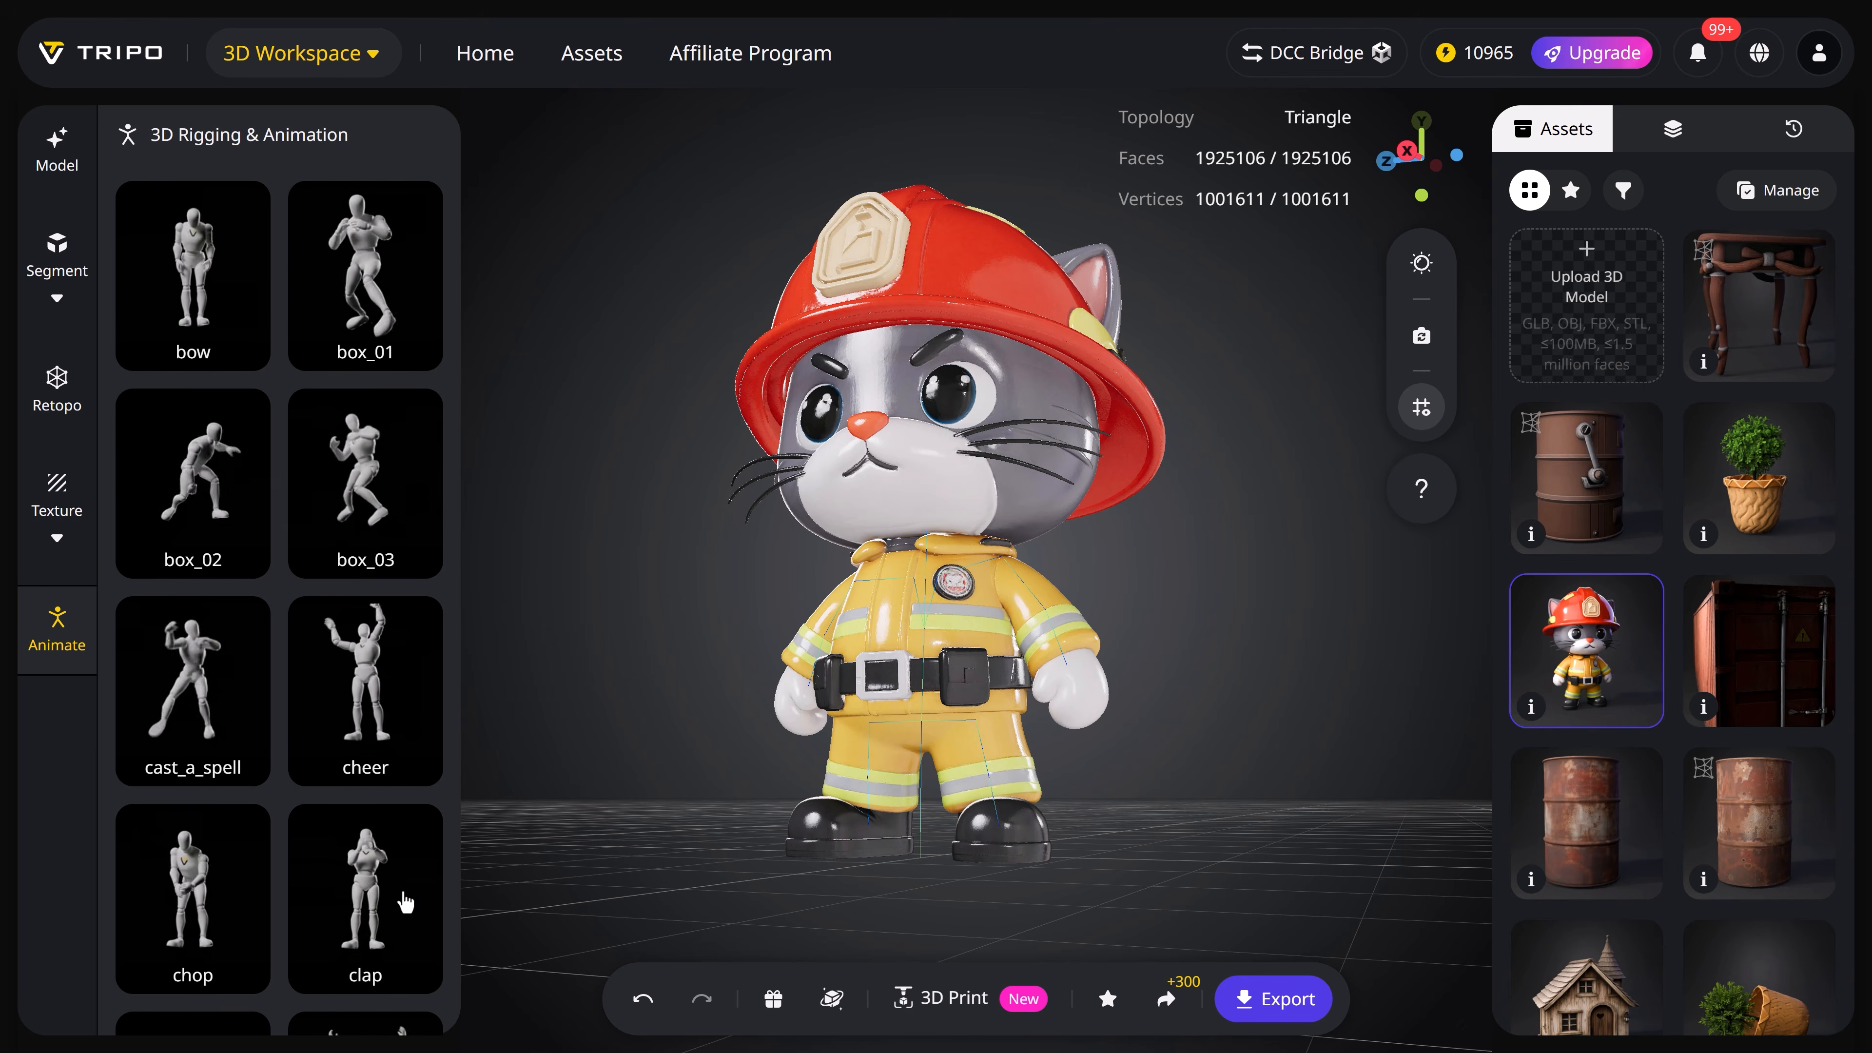
scroll(408, 903, down, 15)
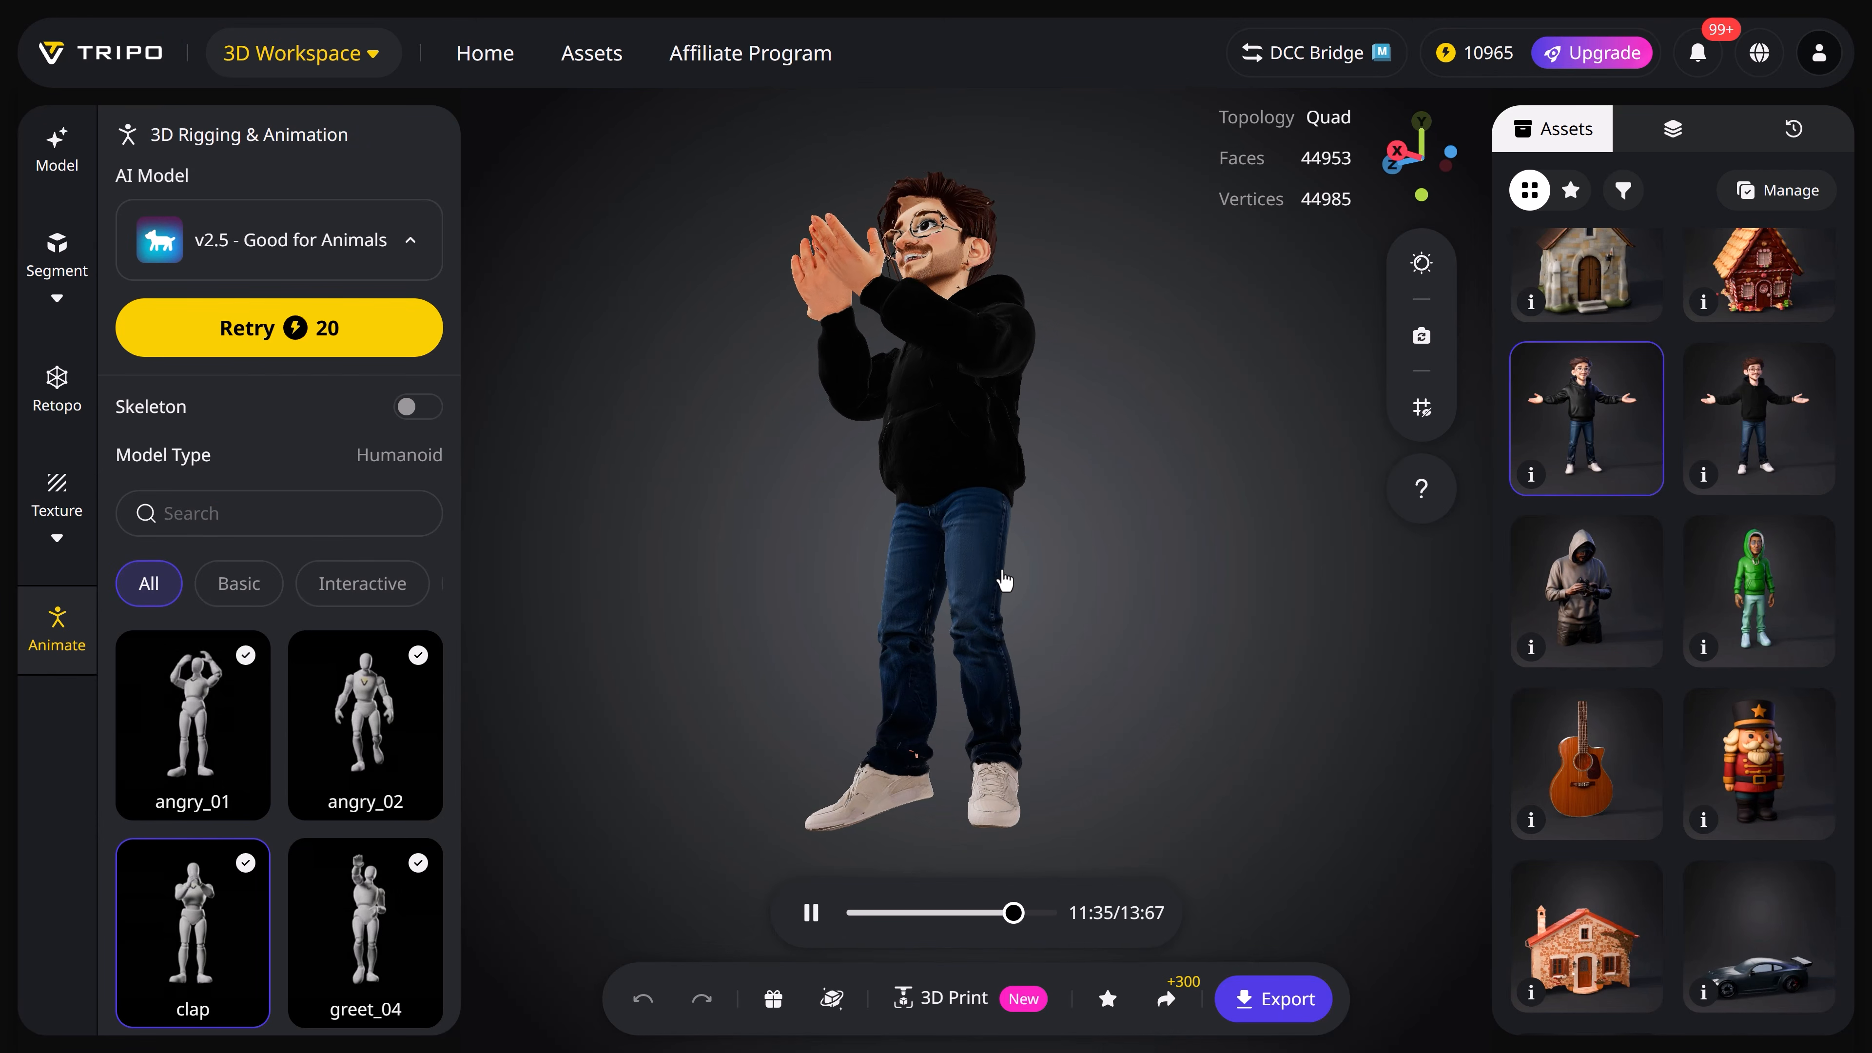
drag(1004, 581, 999, 648)
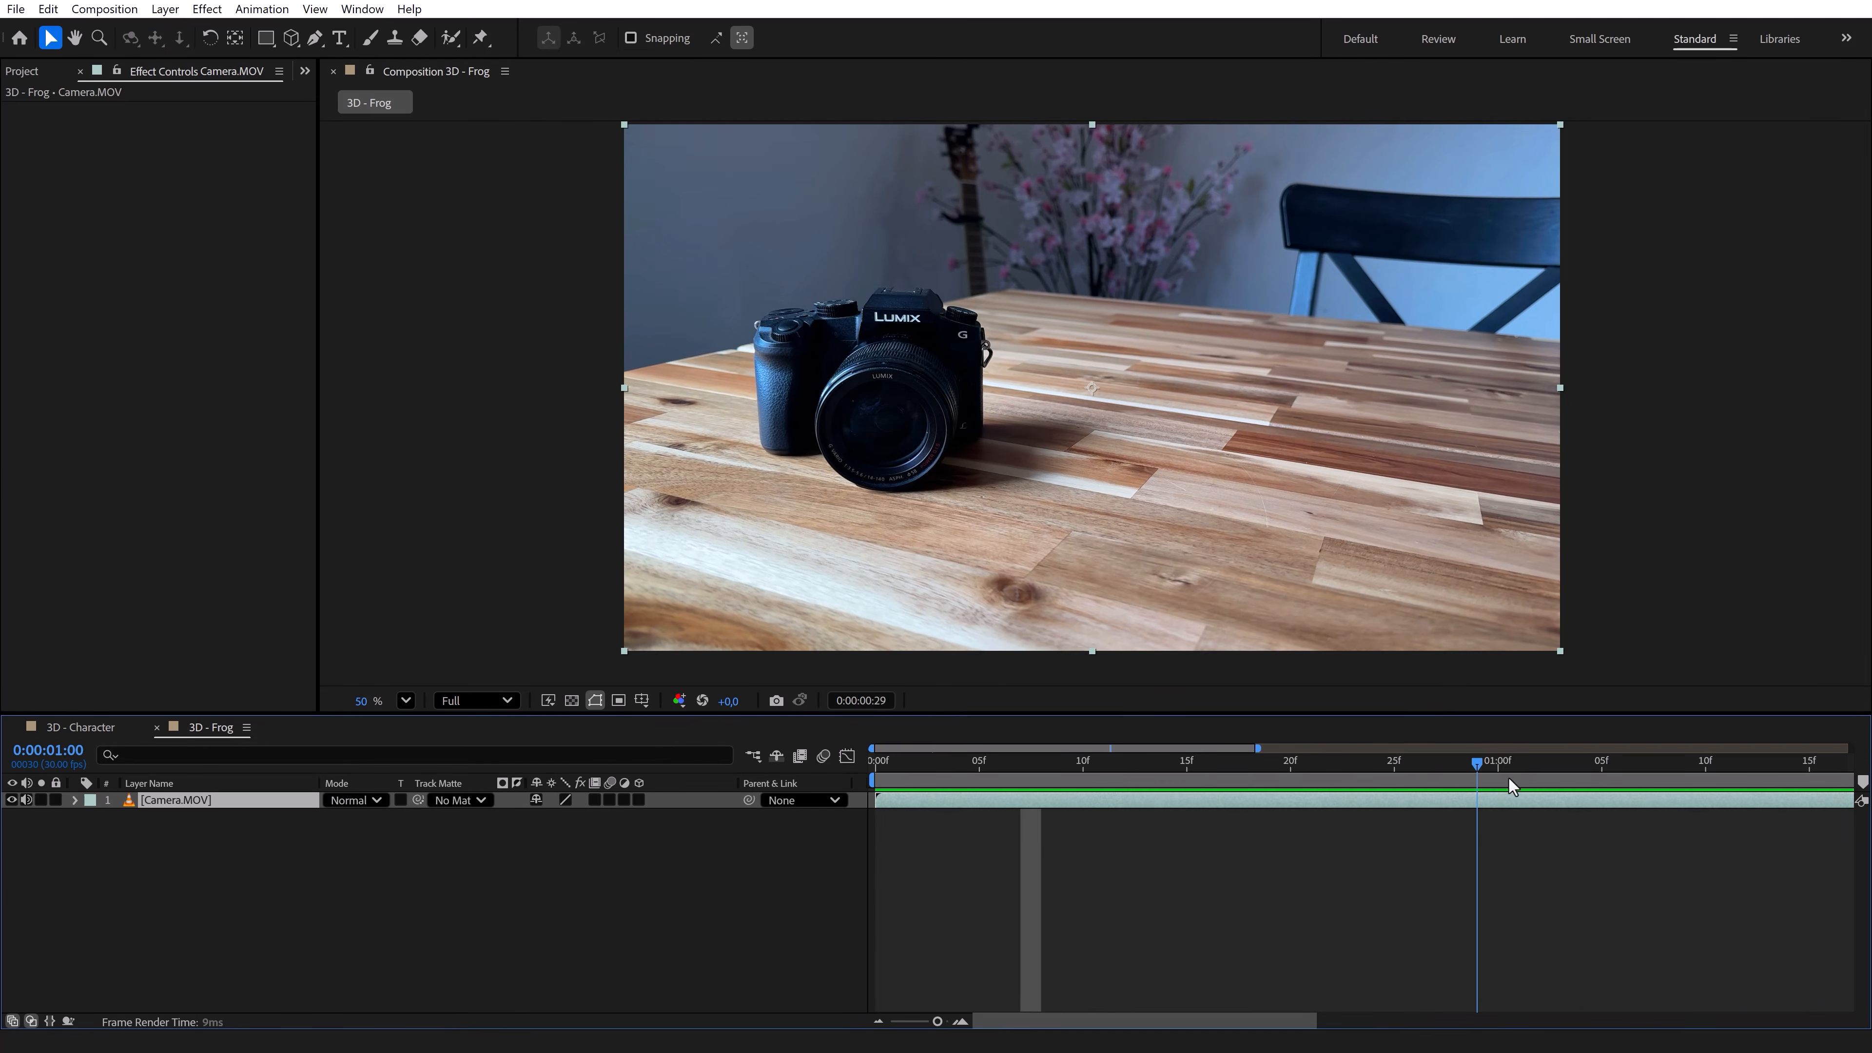
Step: Switch to After Effects and run Track Camera on the Camera.MOV footage in the 3D - Frog composition
drag(1509, 777, 1373, 764)
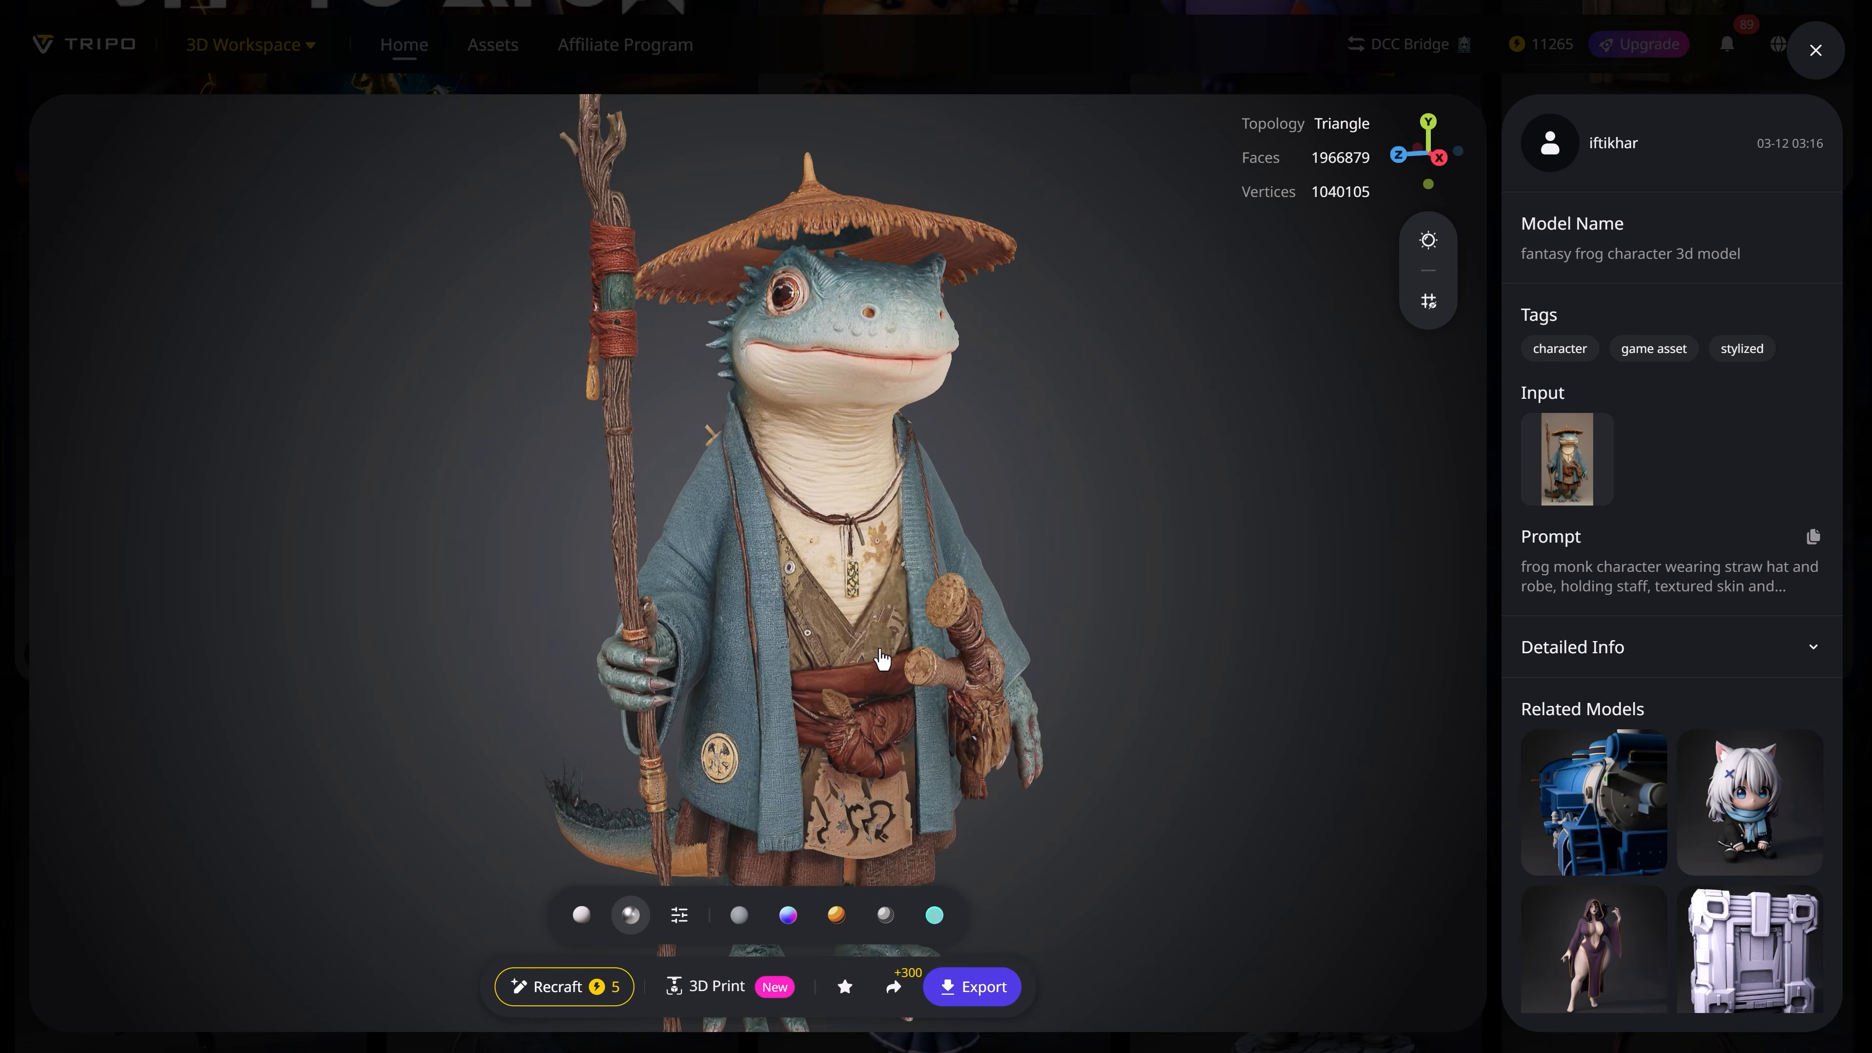
drag(890, 660, 652, 688)
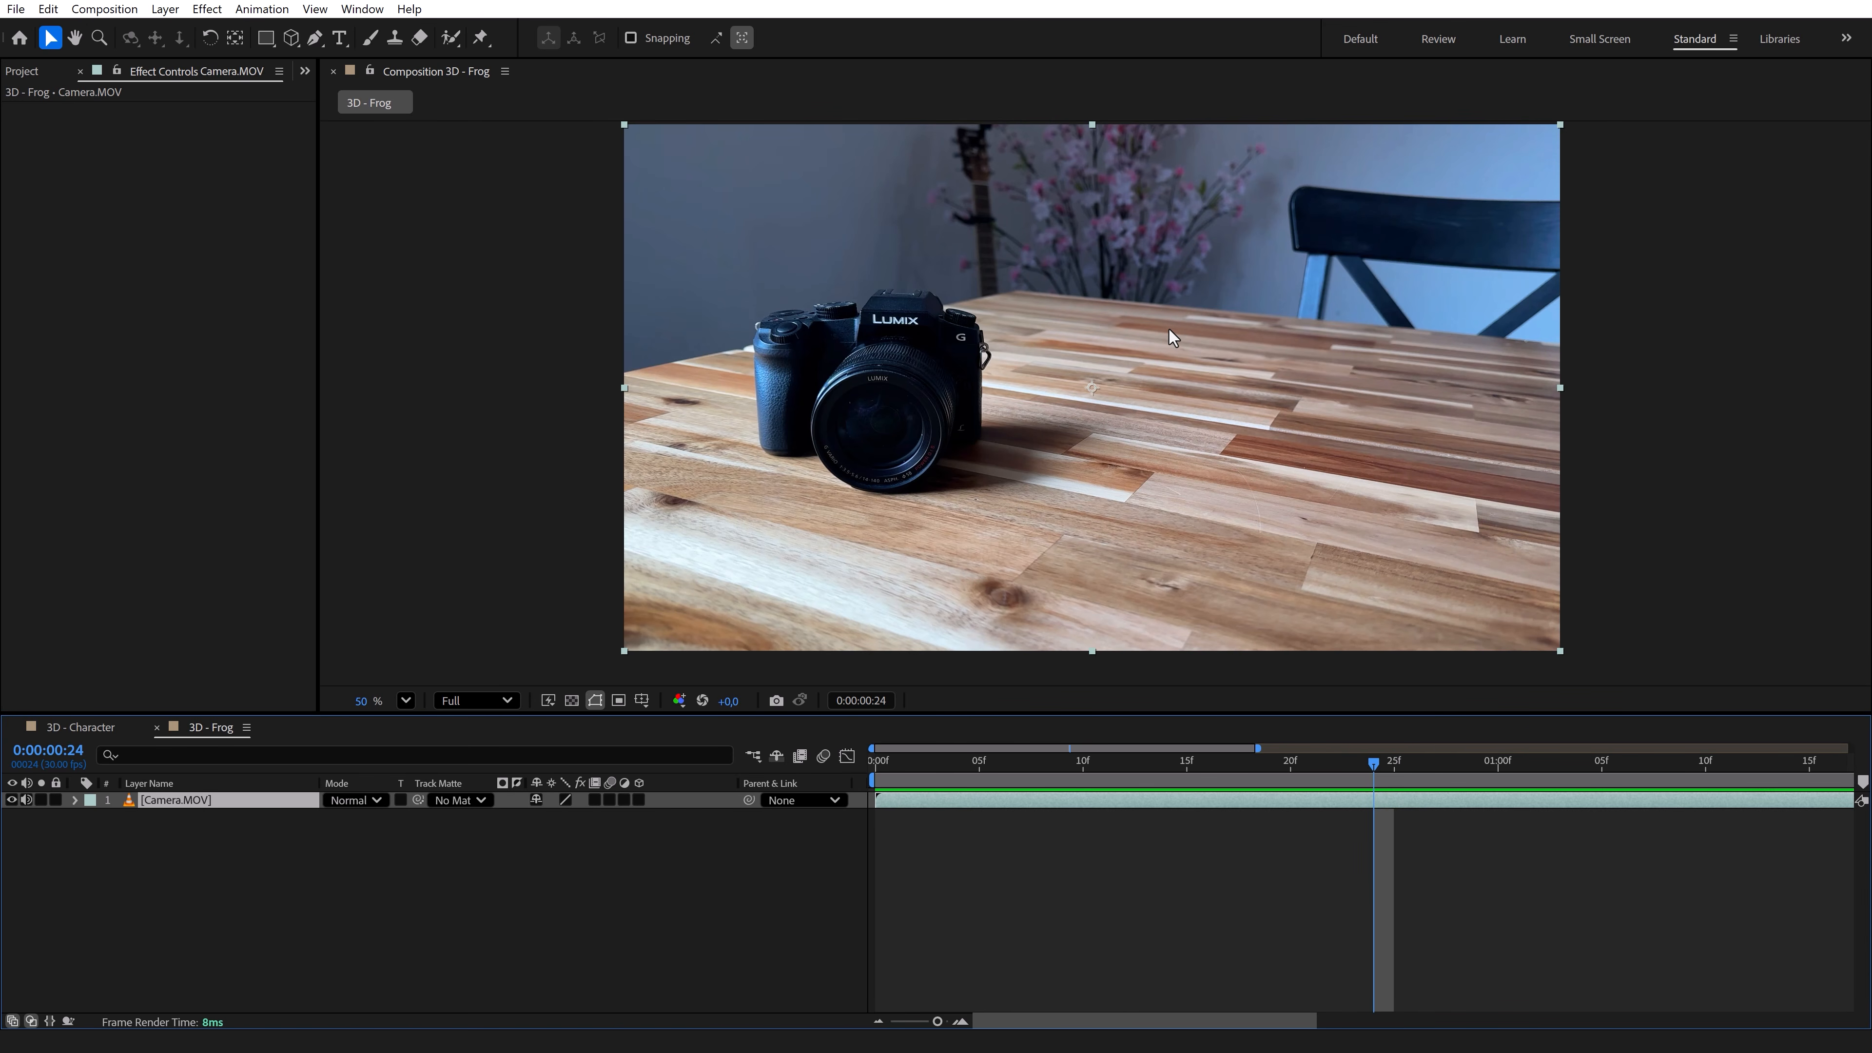
right_click(1101, 326)
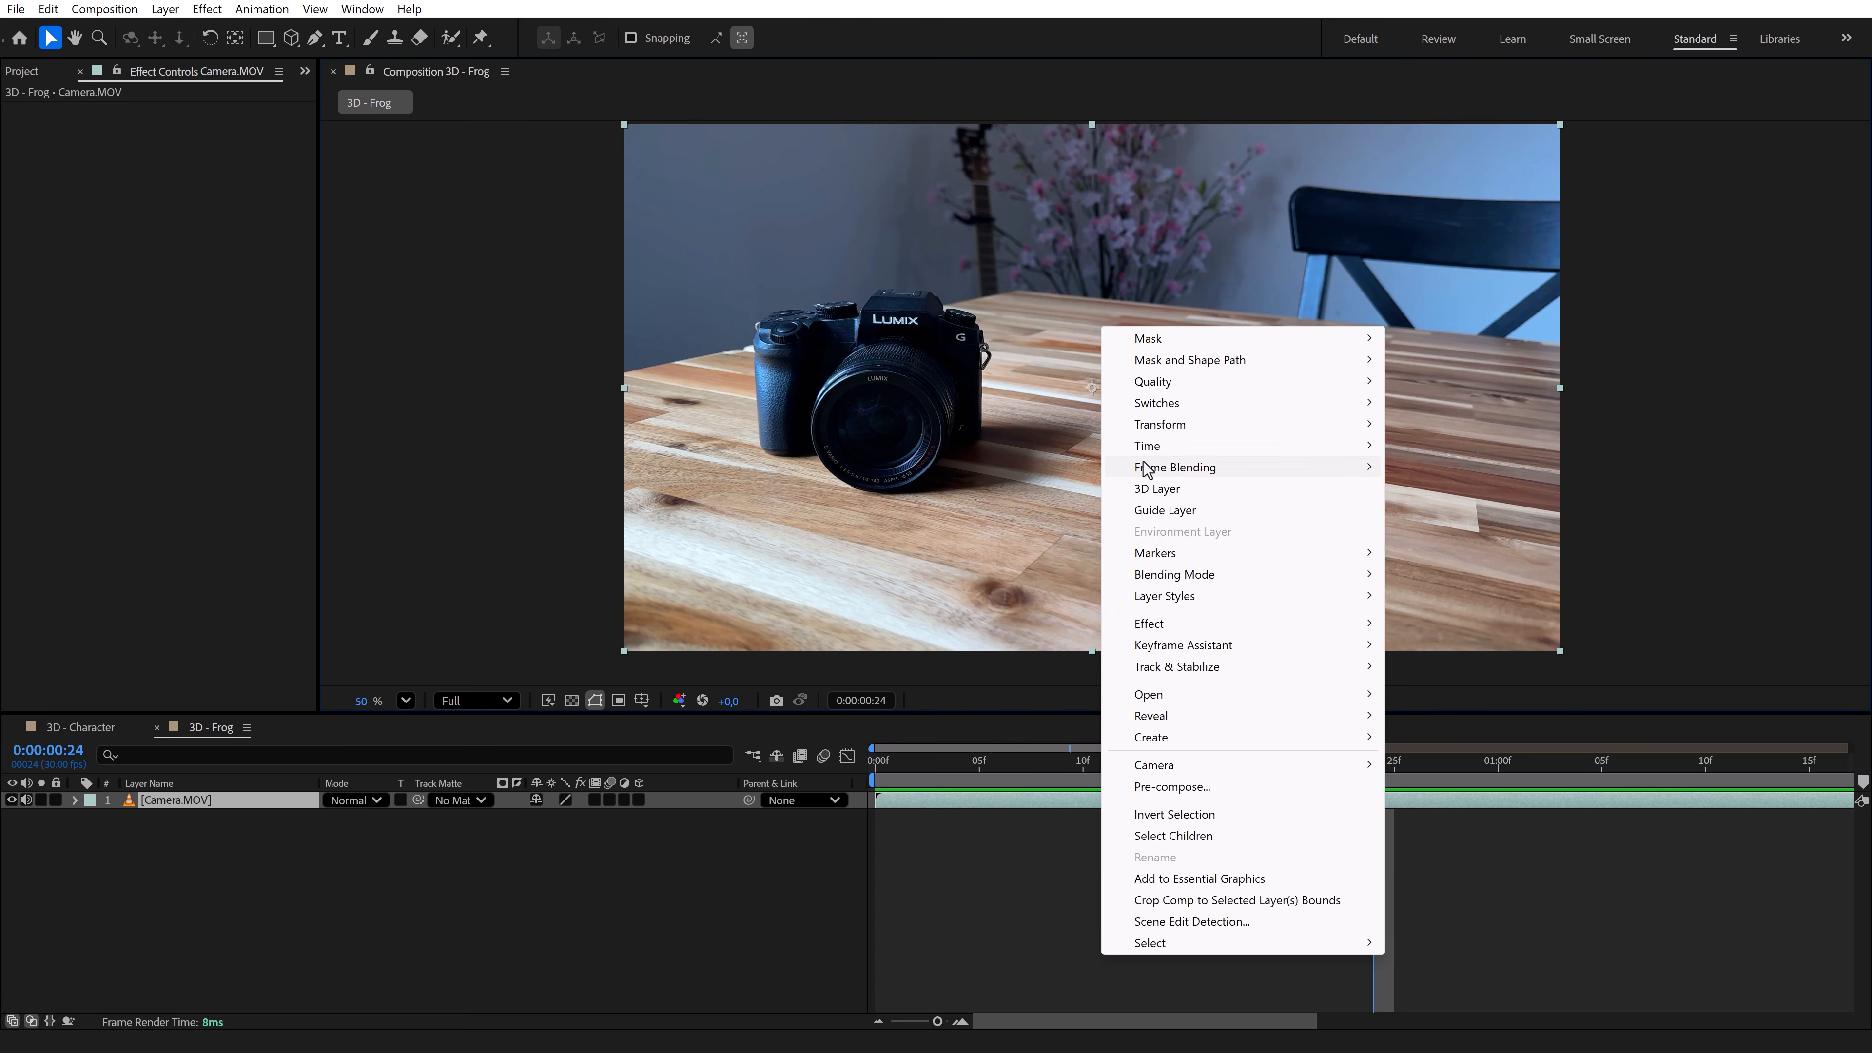
mouse_move(1160, 667)
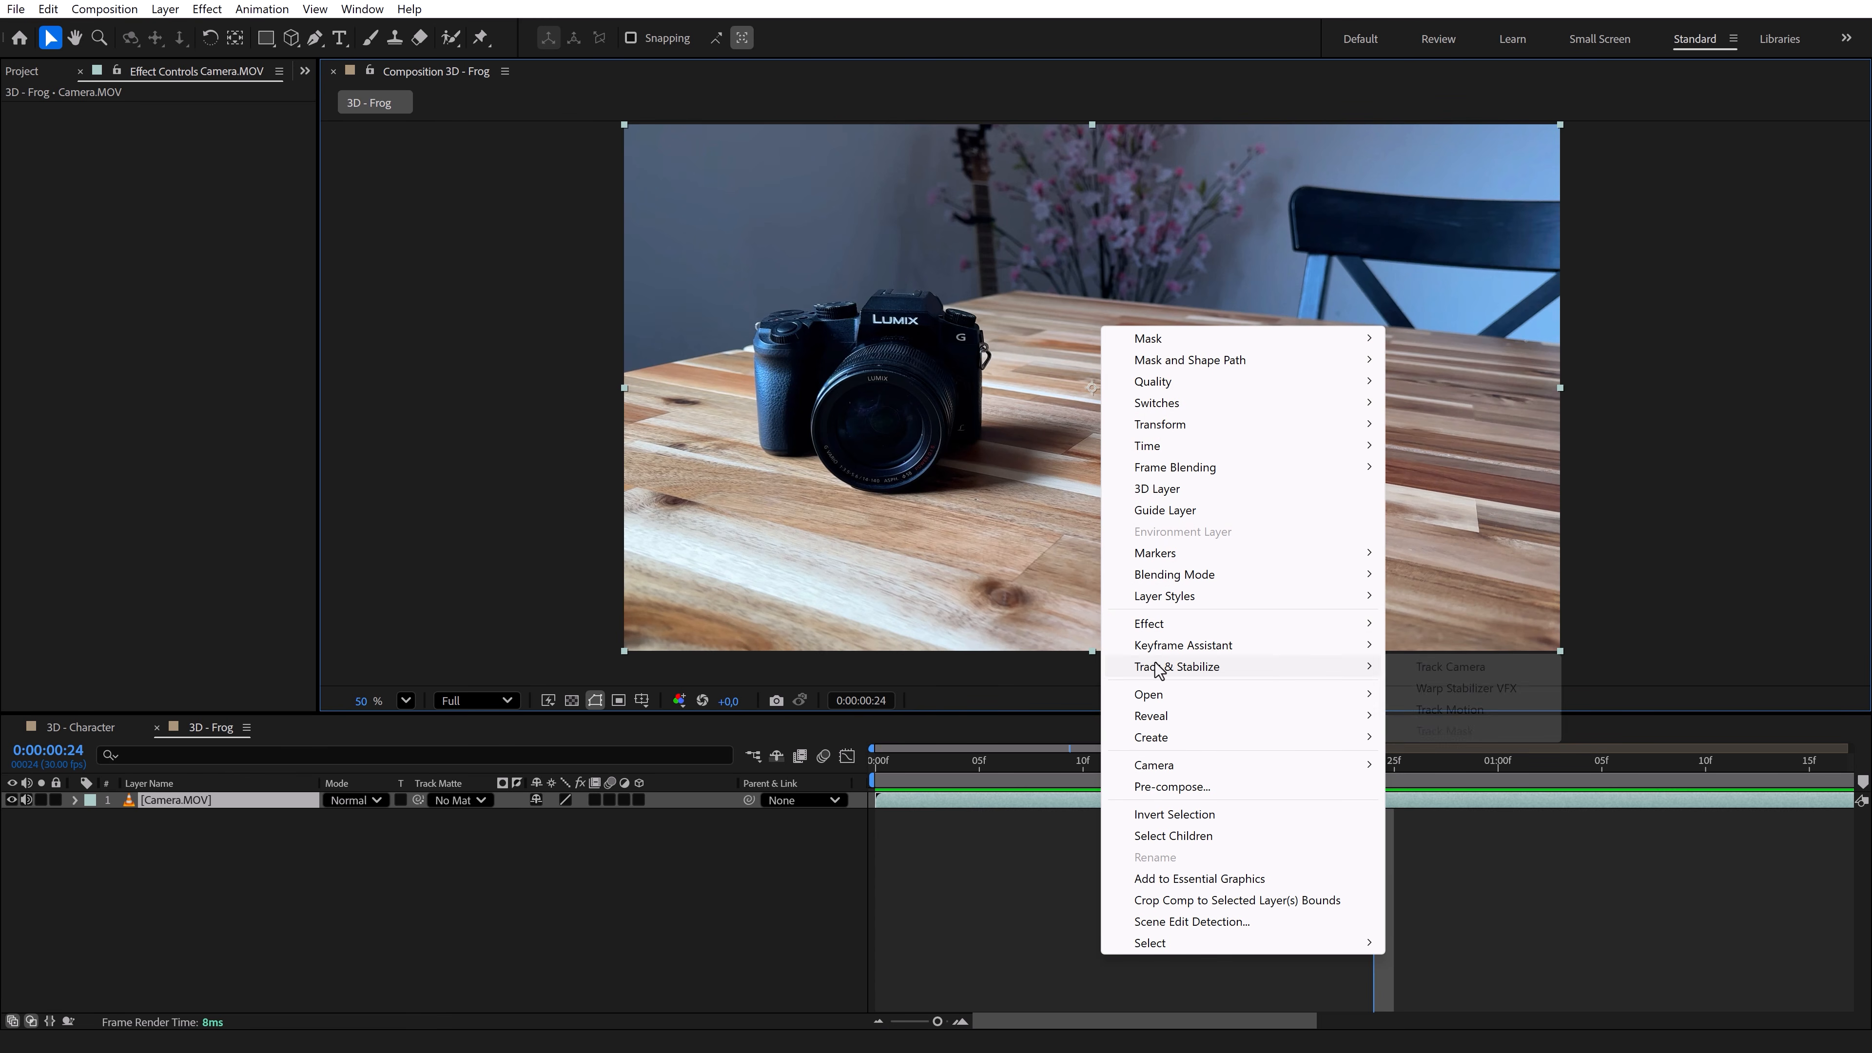
click(1428, 668)
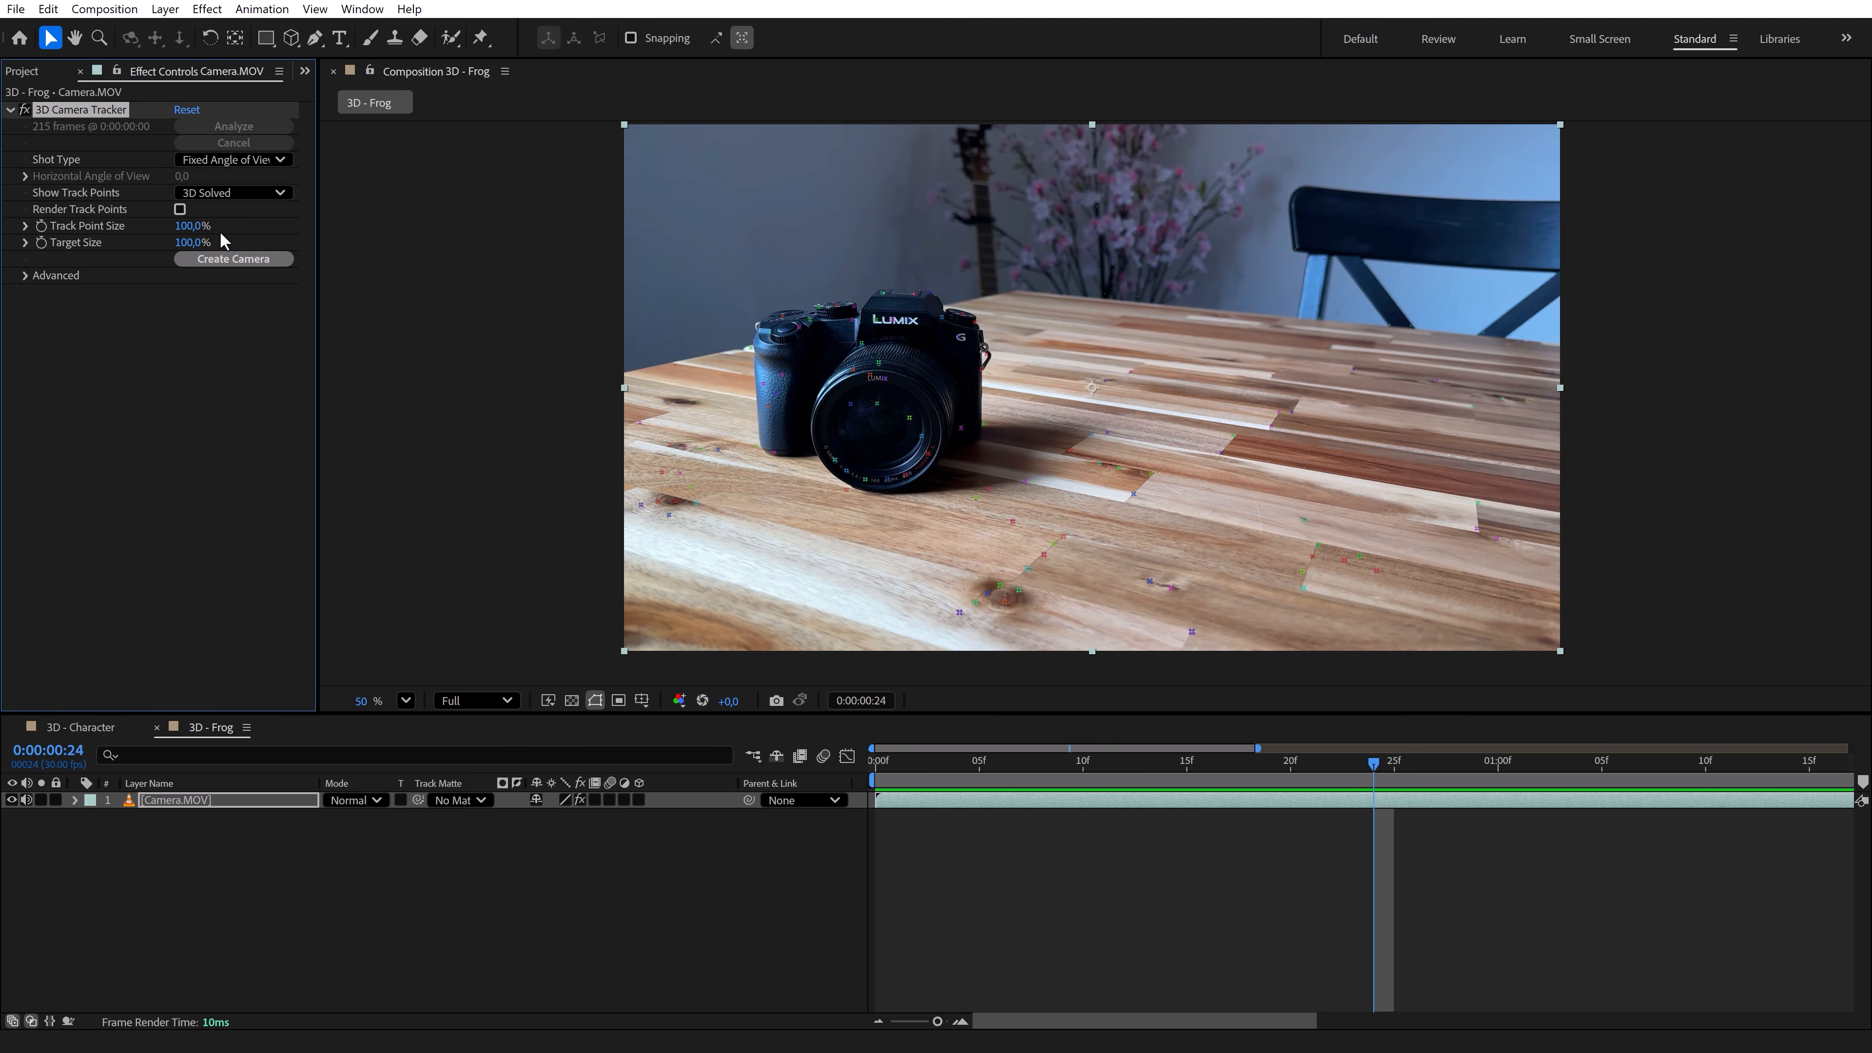
Step: Set the track point size to 197% and target size to 127%, then create a solid and camera from the tabletop points beside the camera
mouse_move(196, 226)
mouse_down()
mouse_move(314, 228)
mouse_move(216, 250)
mouse_up()
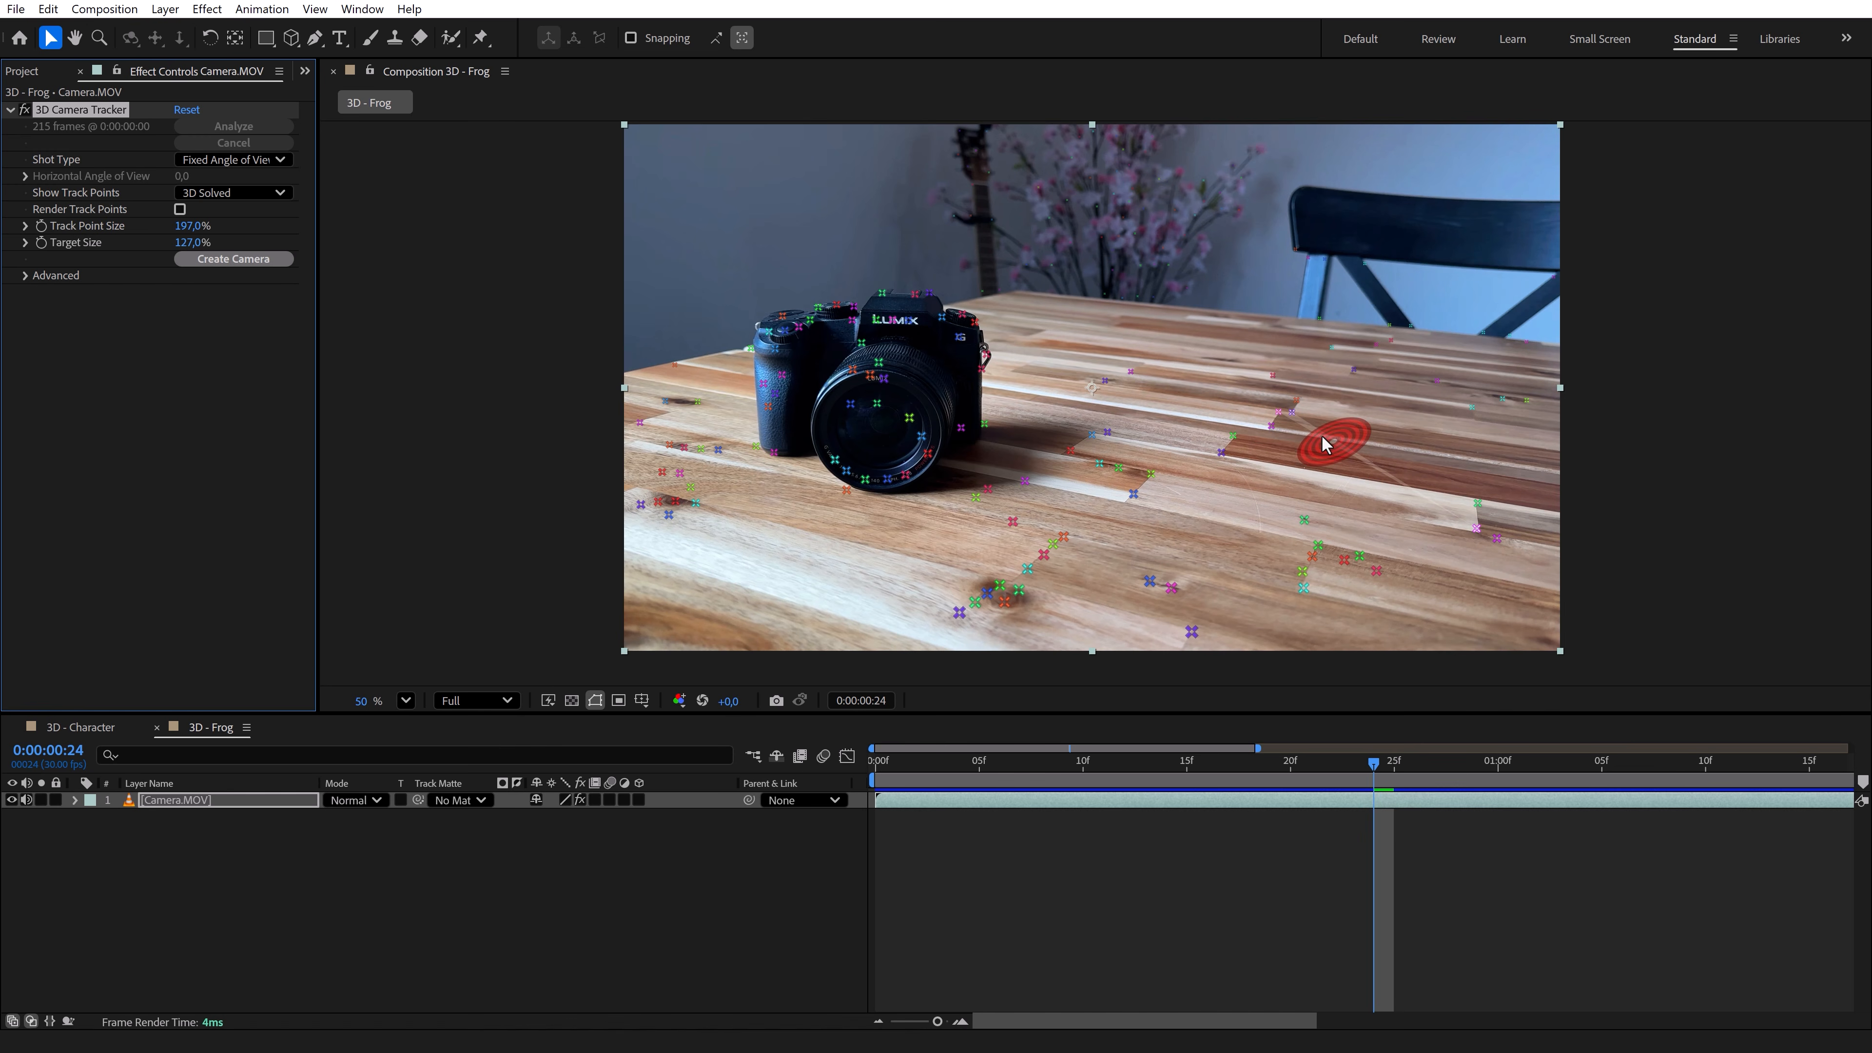
mouse_move(1257, 401)
mouse_down()
mouse_move(1128, 413)
mouse_move(1127, 469)
mouse_move(1241, 533)
mouse_move(1410, 527)
mouse_move(1448, 409)
mouse_move(1314, 359)
mouse_move(1112, 410)
mouse_move(1133, 489)
mouse_up()
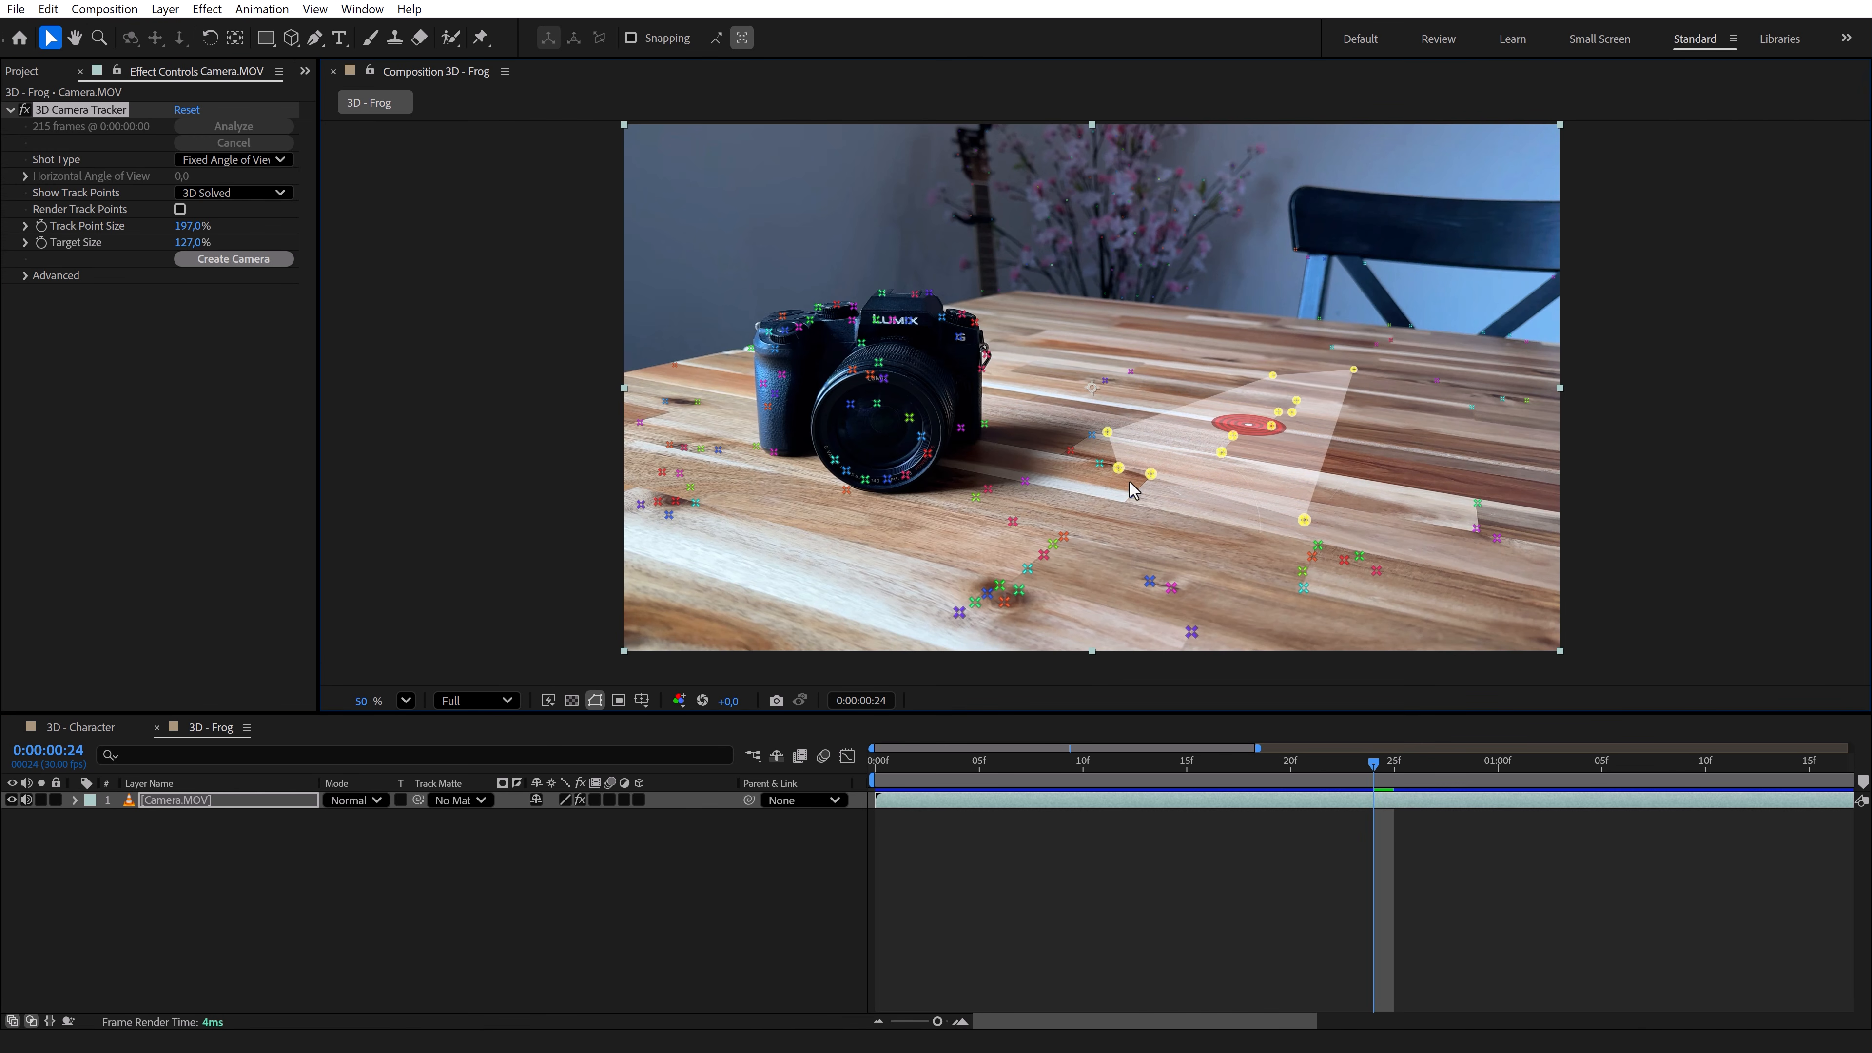
right_click(1247, 433)
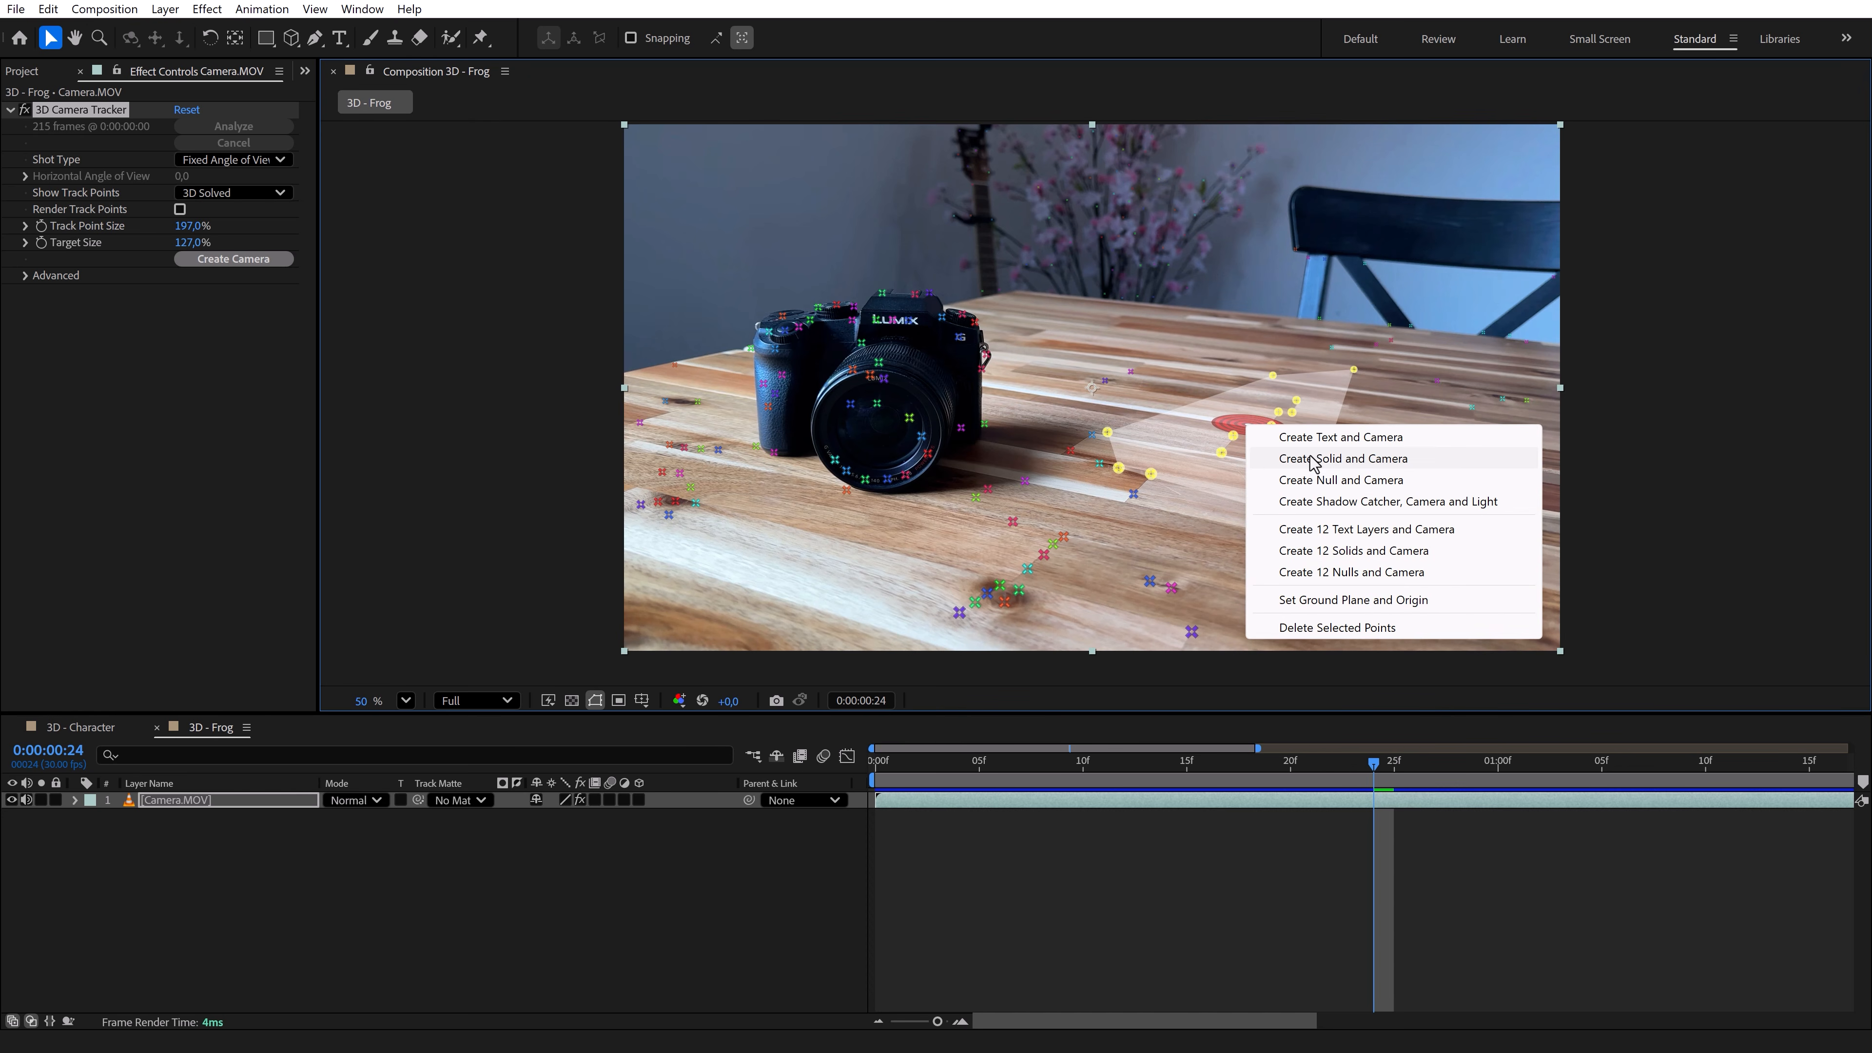
click(1328, 458)
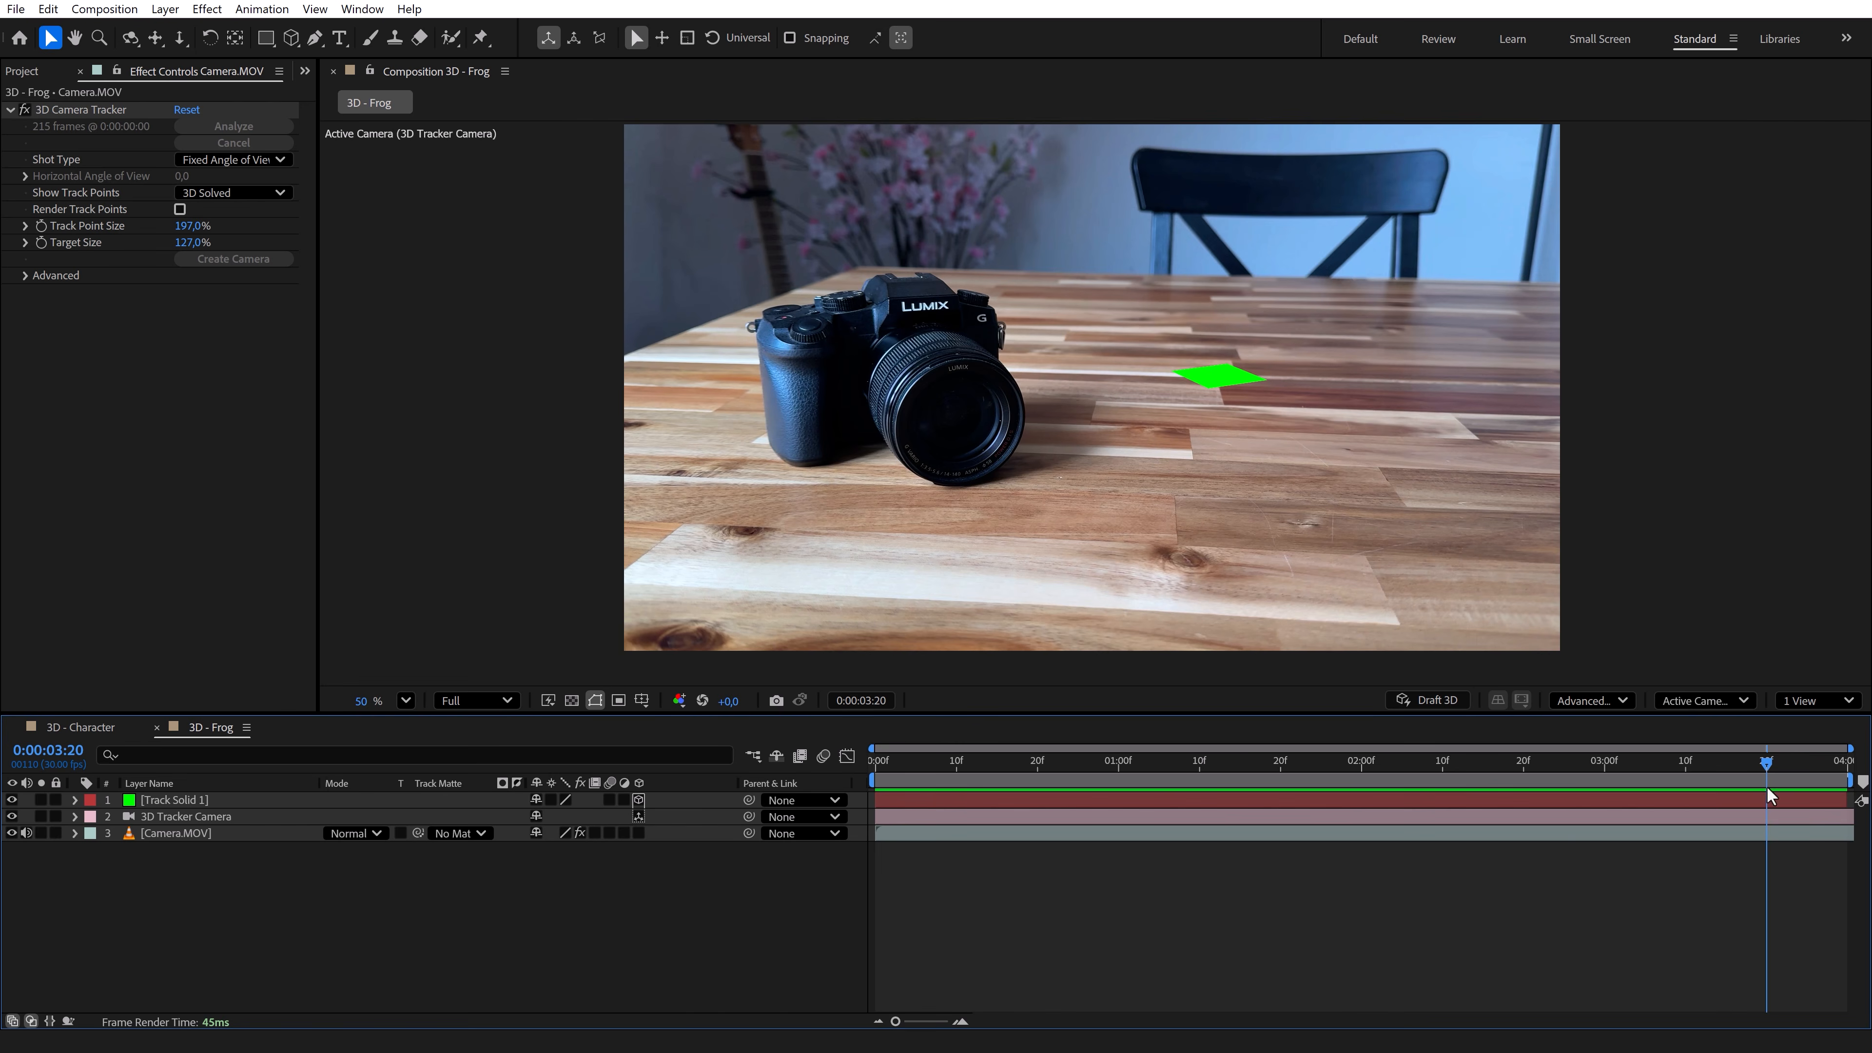
drag(1769, 795, 891, 770)
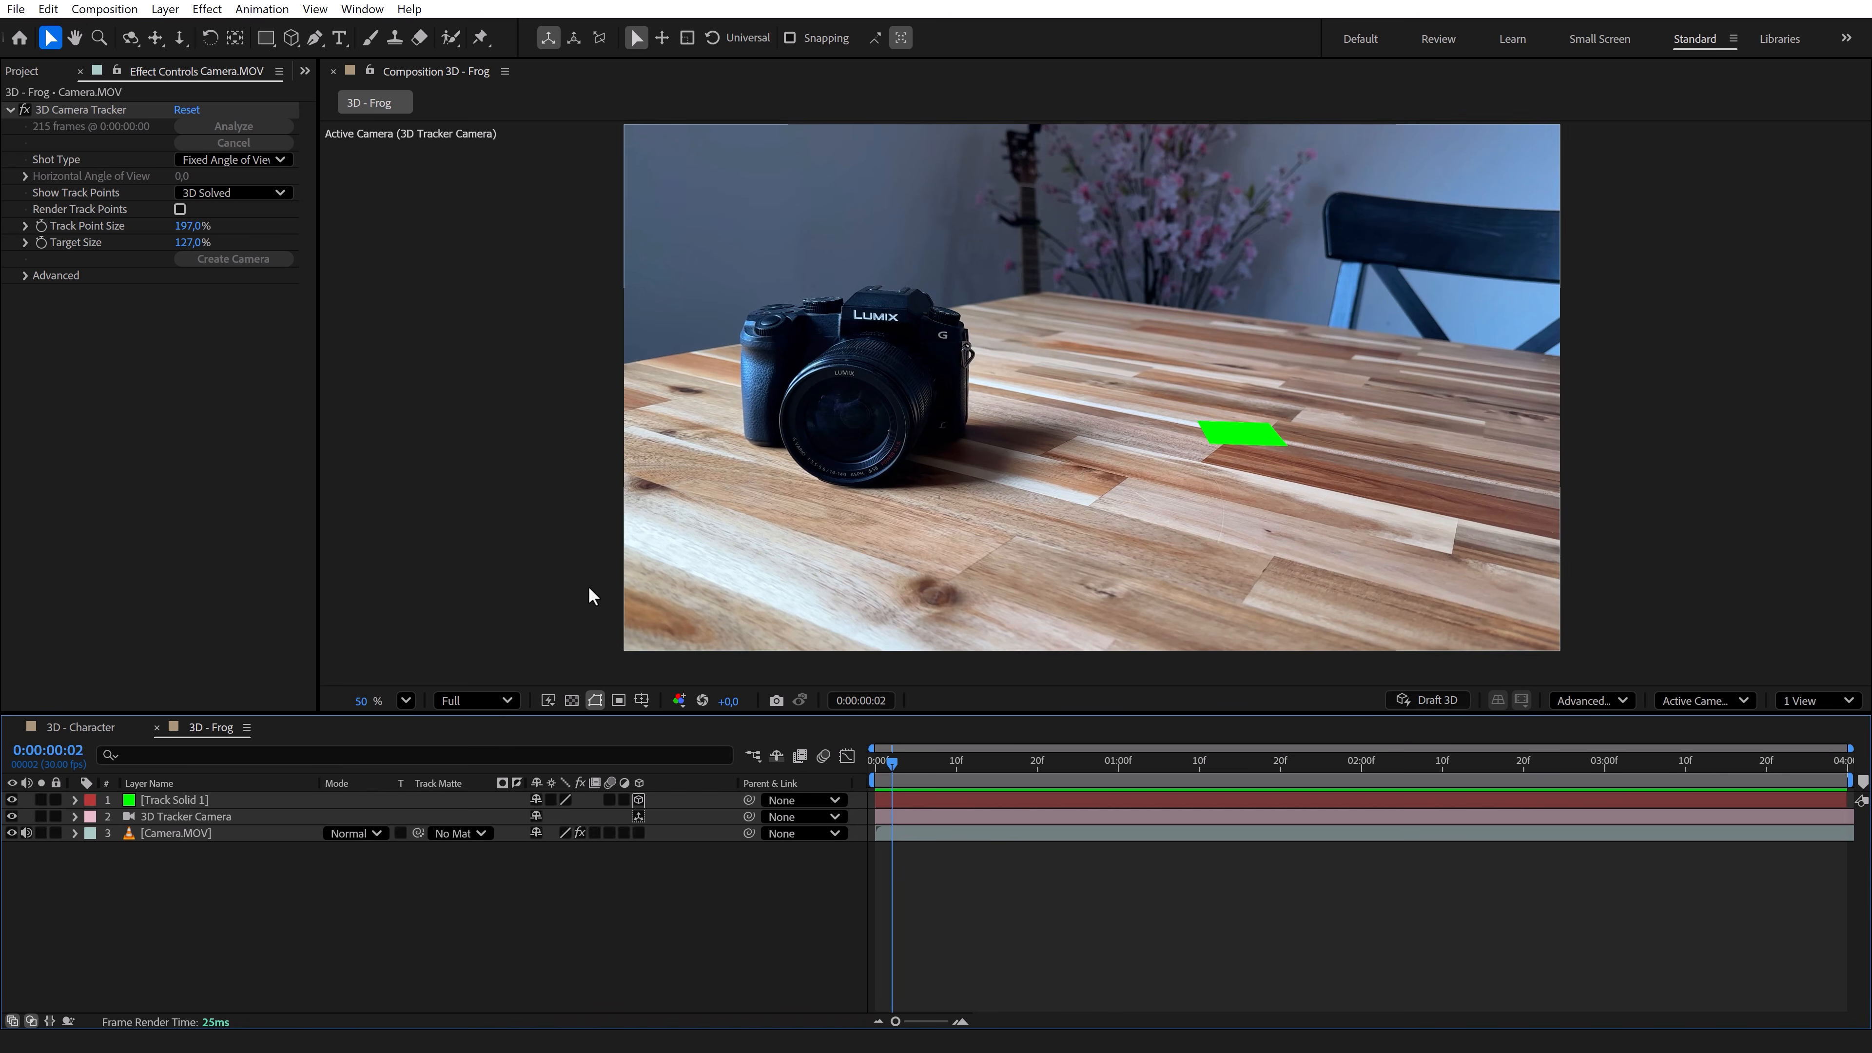
Step: Add the Frog 3D model to the 3D - Frog composition as a layer above Track Solid 1
click(23, 72)
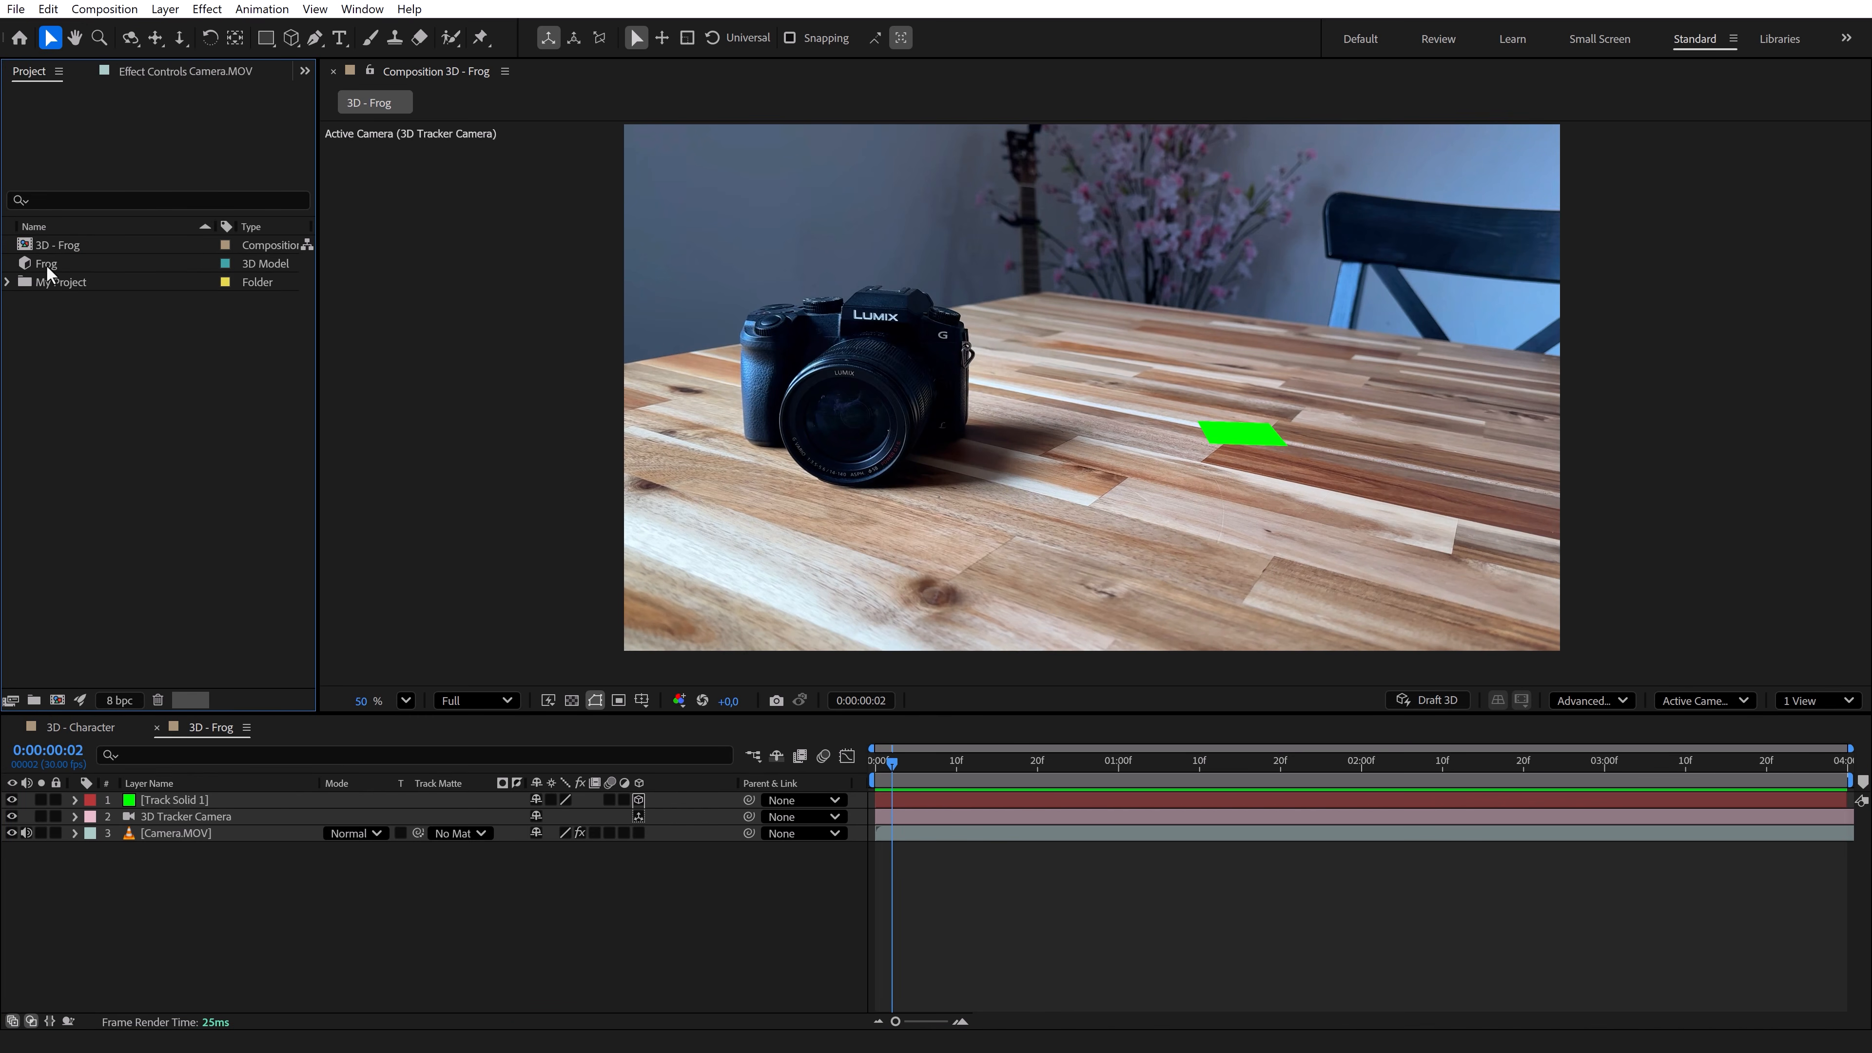
drag(47, 268, 150, 441)
drag(208, 767, 193, 809)
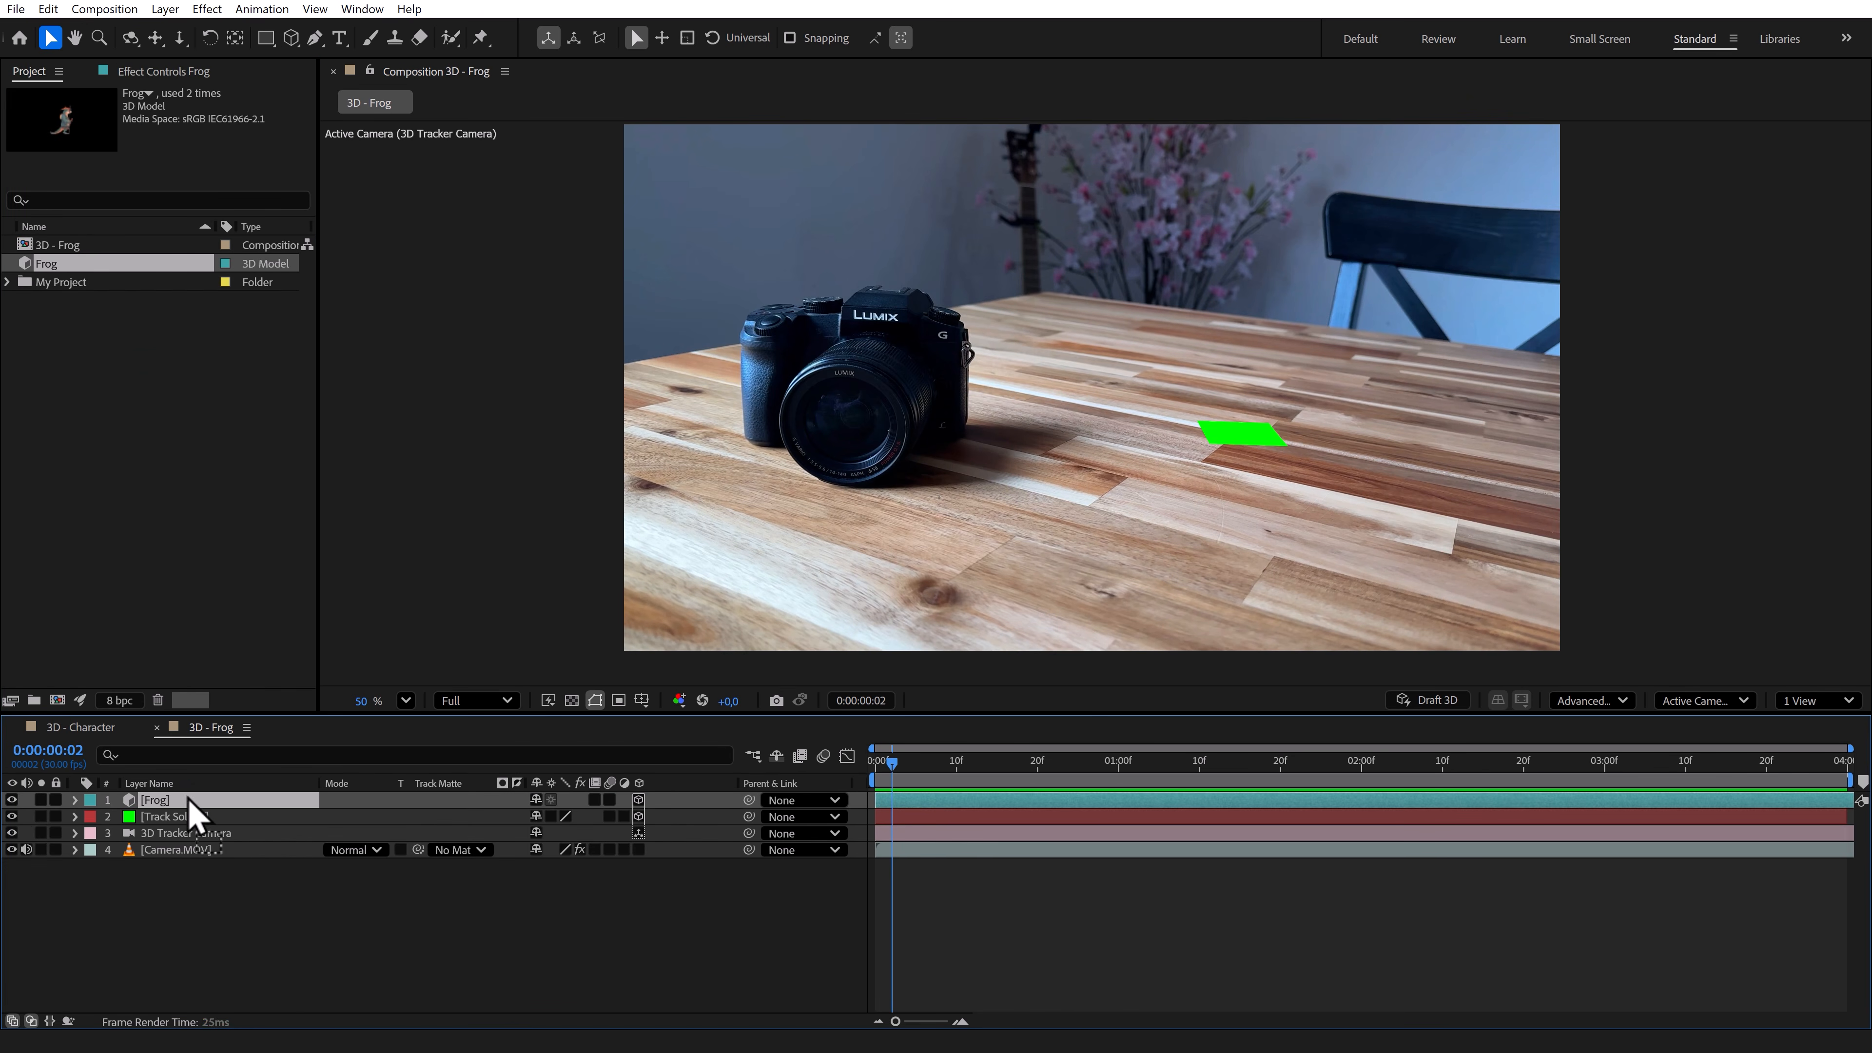
Step: Move the Frog layer to the location of Track Solid 1 through parenting, and set its parent back to None
click(829, 802)
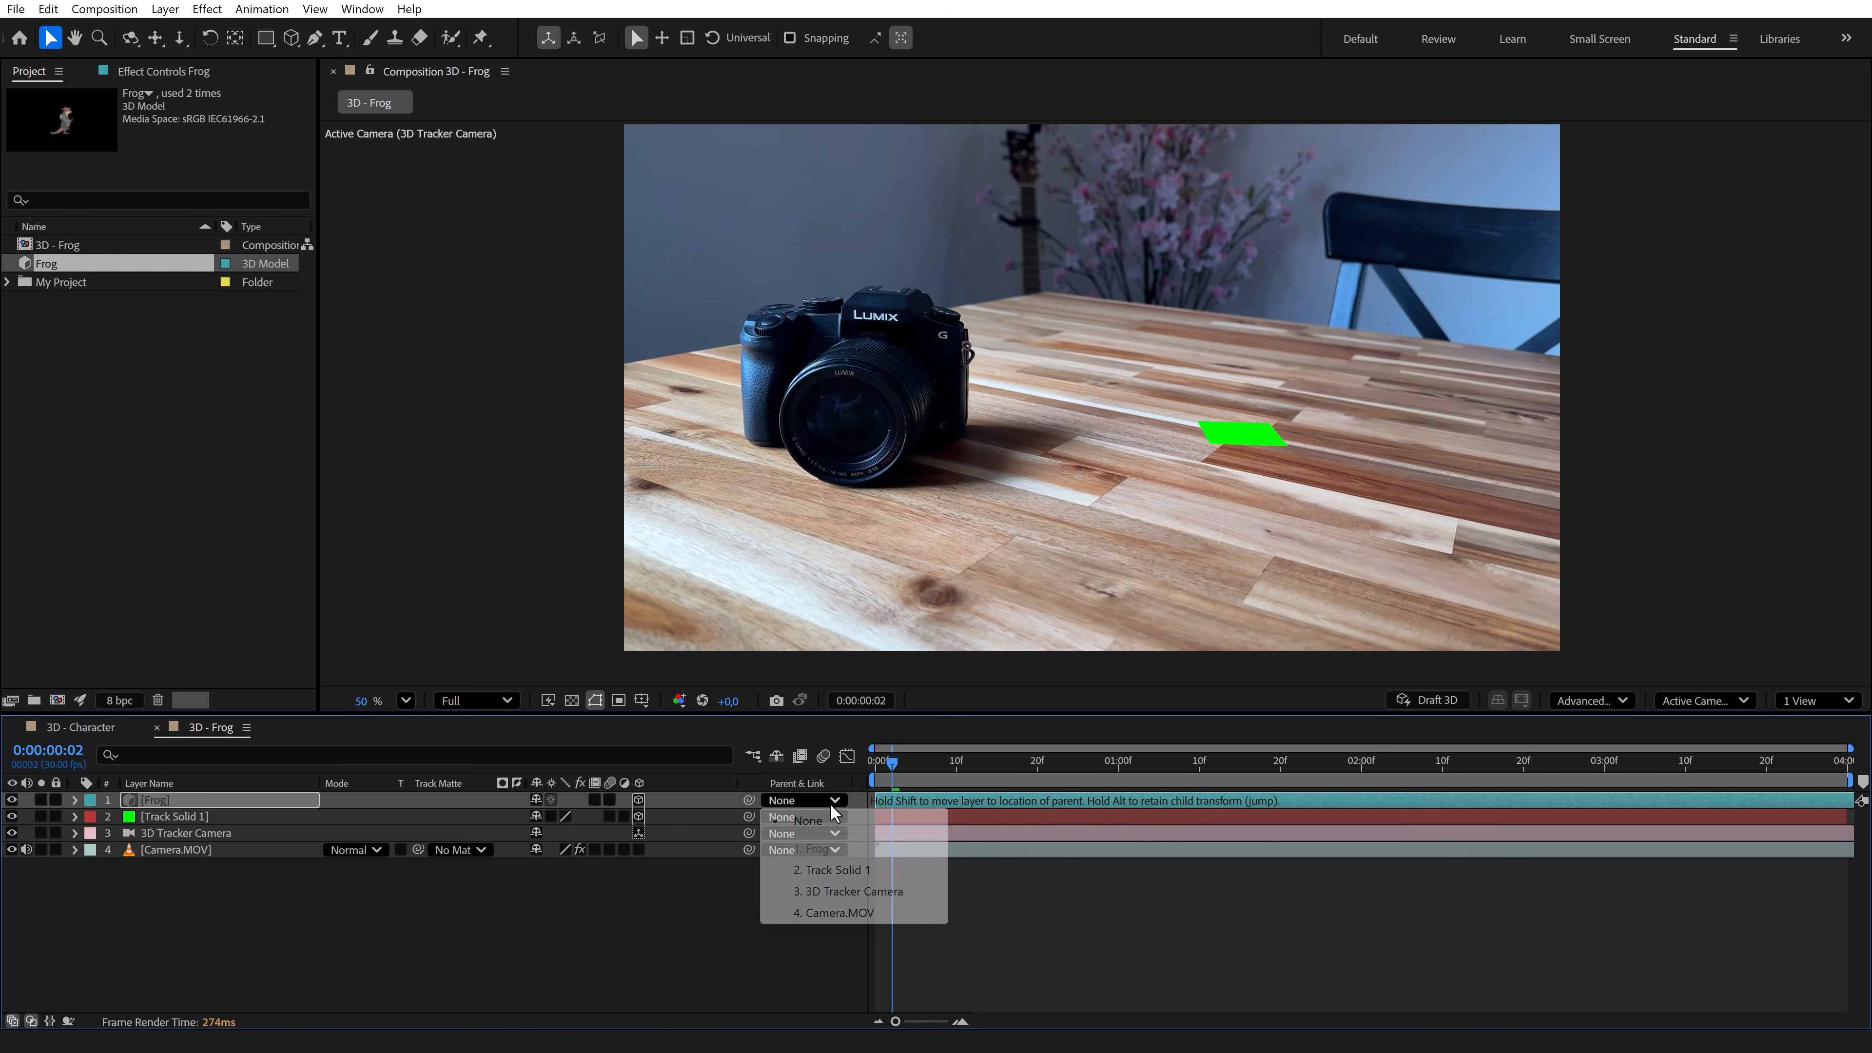
click(843, 870)
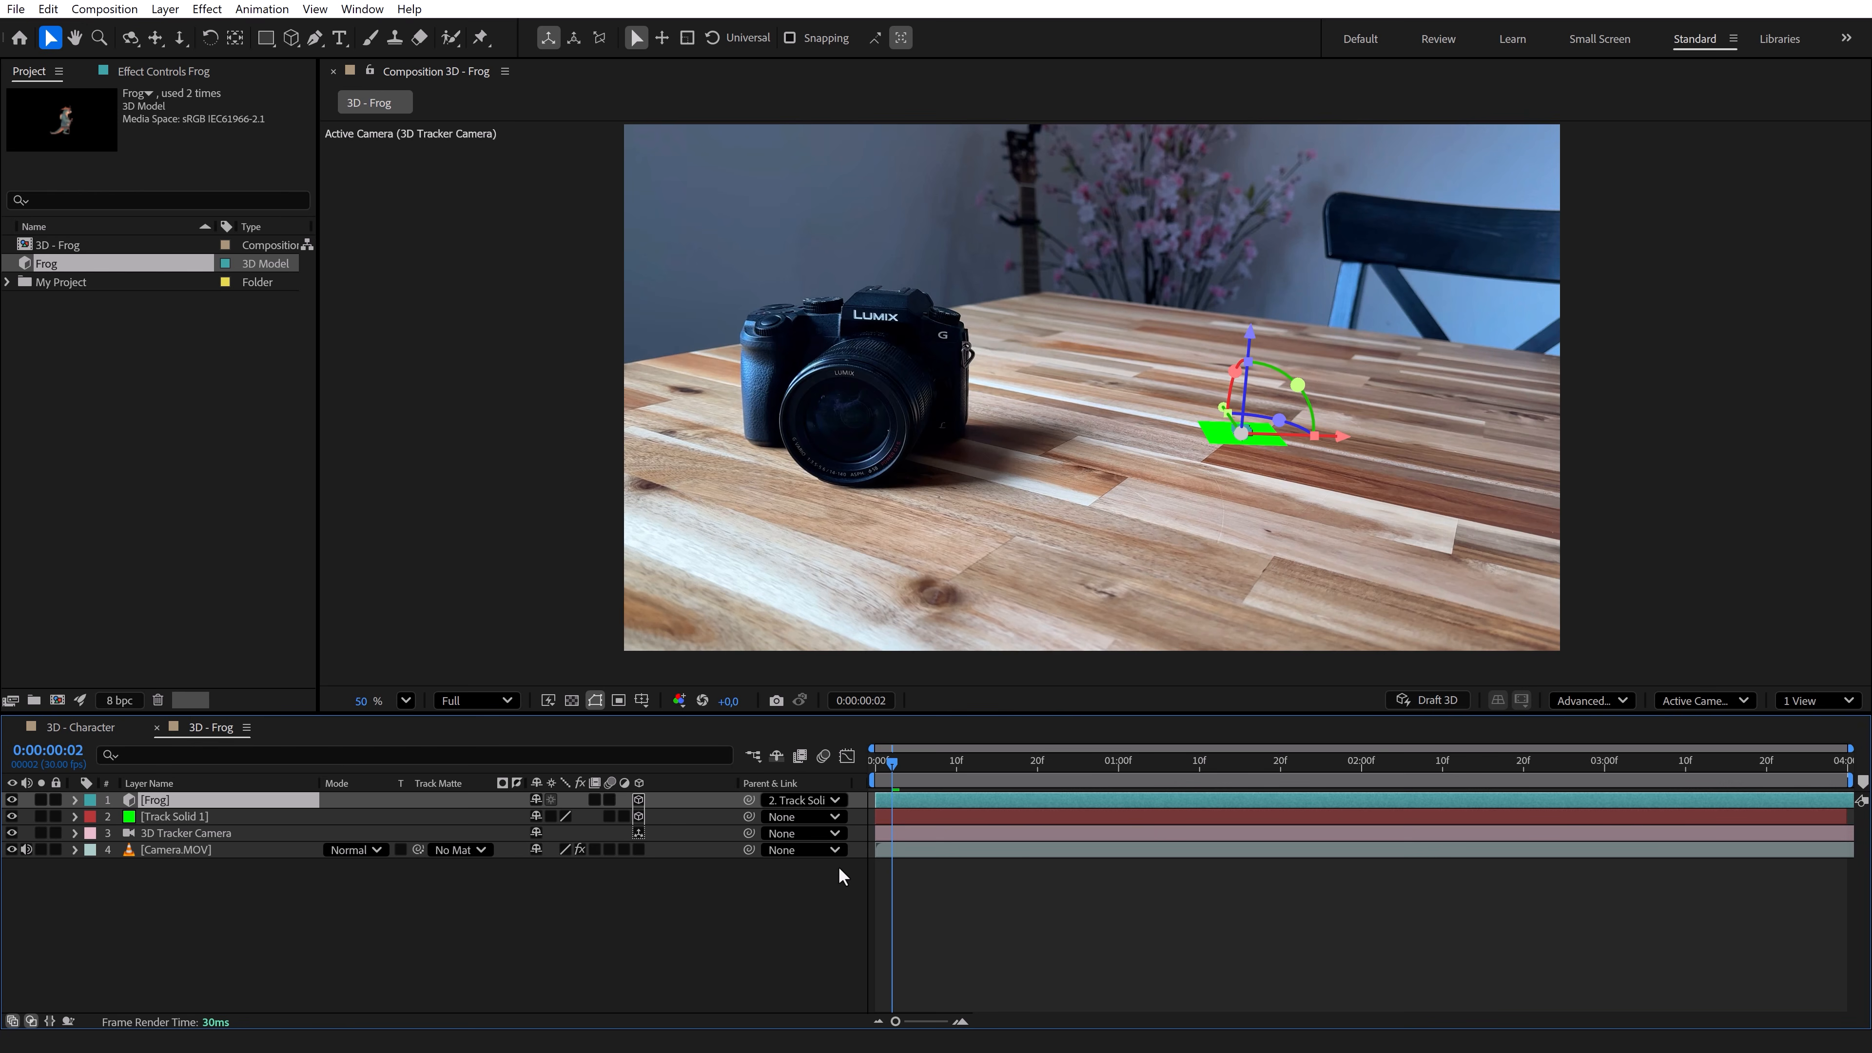
click(818, 804)
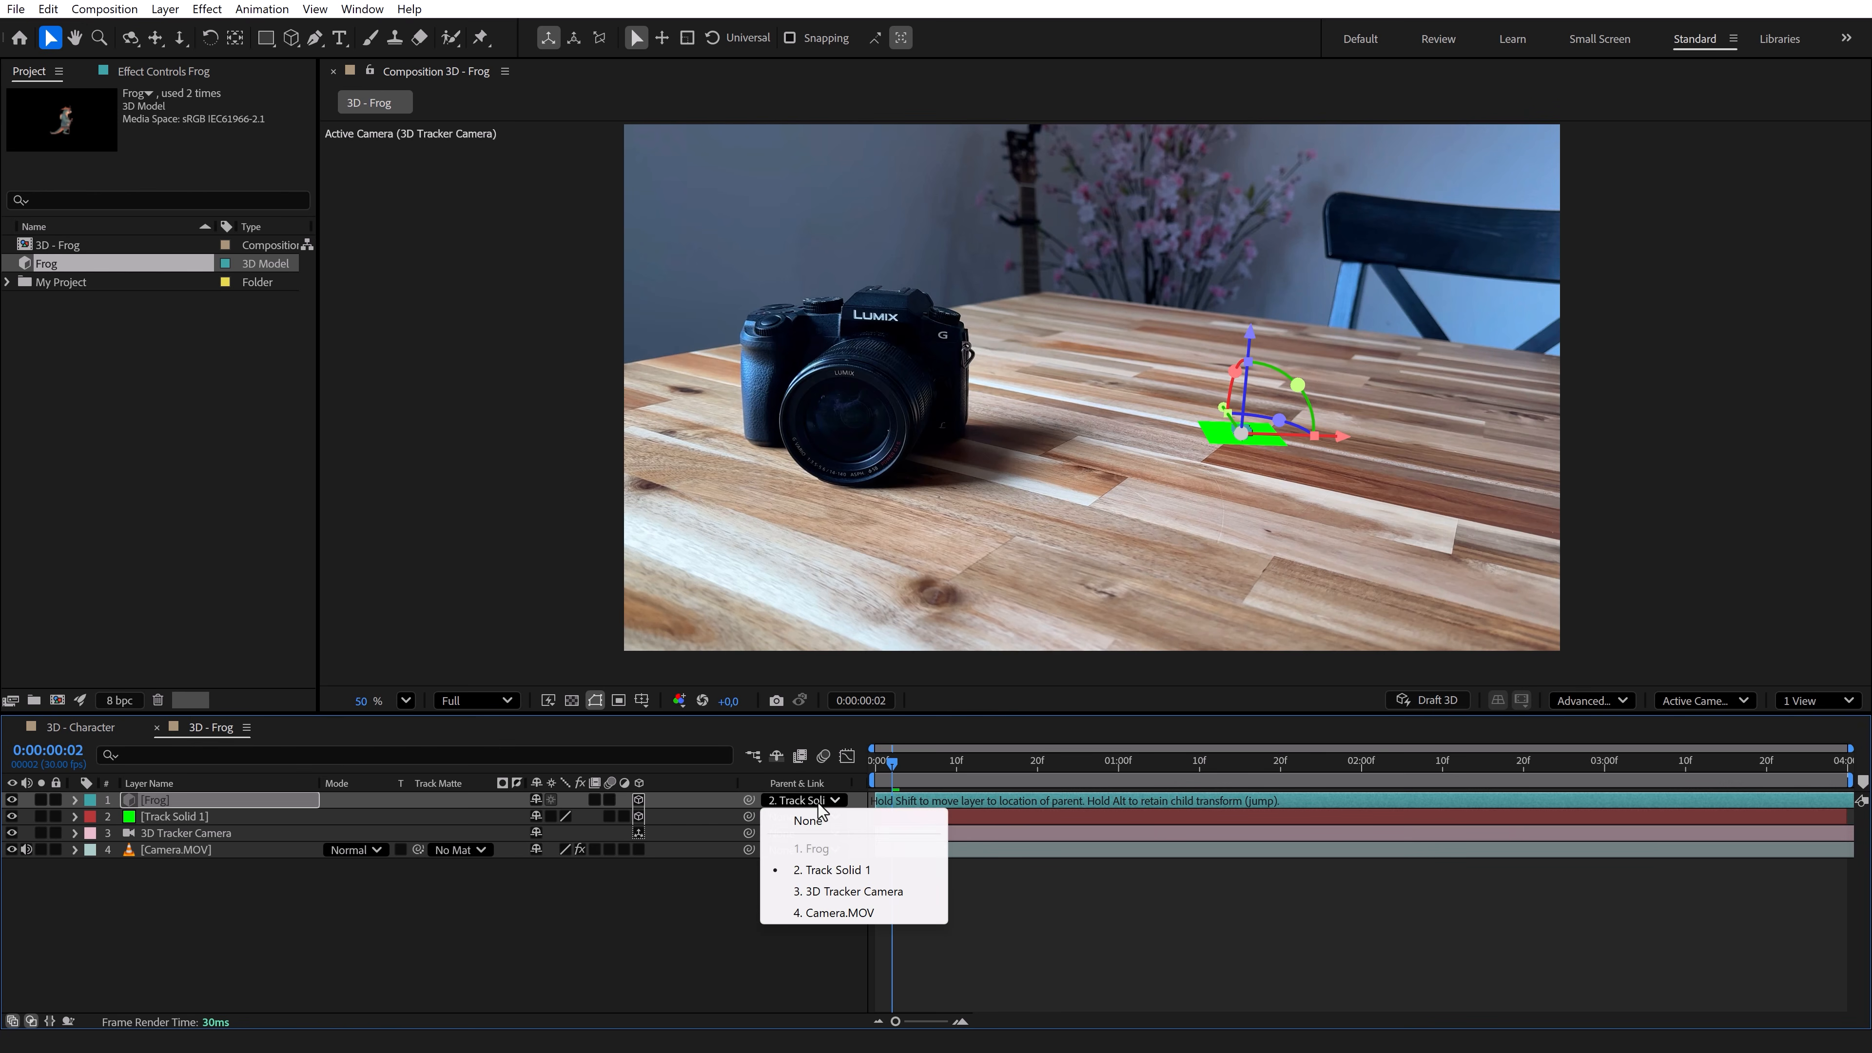
click(798, 821)
Step: Scale the Frog model up to about 1372% and rotate it upright, facing the viewer and standing on the green solid
click(74, 799)
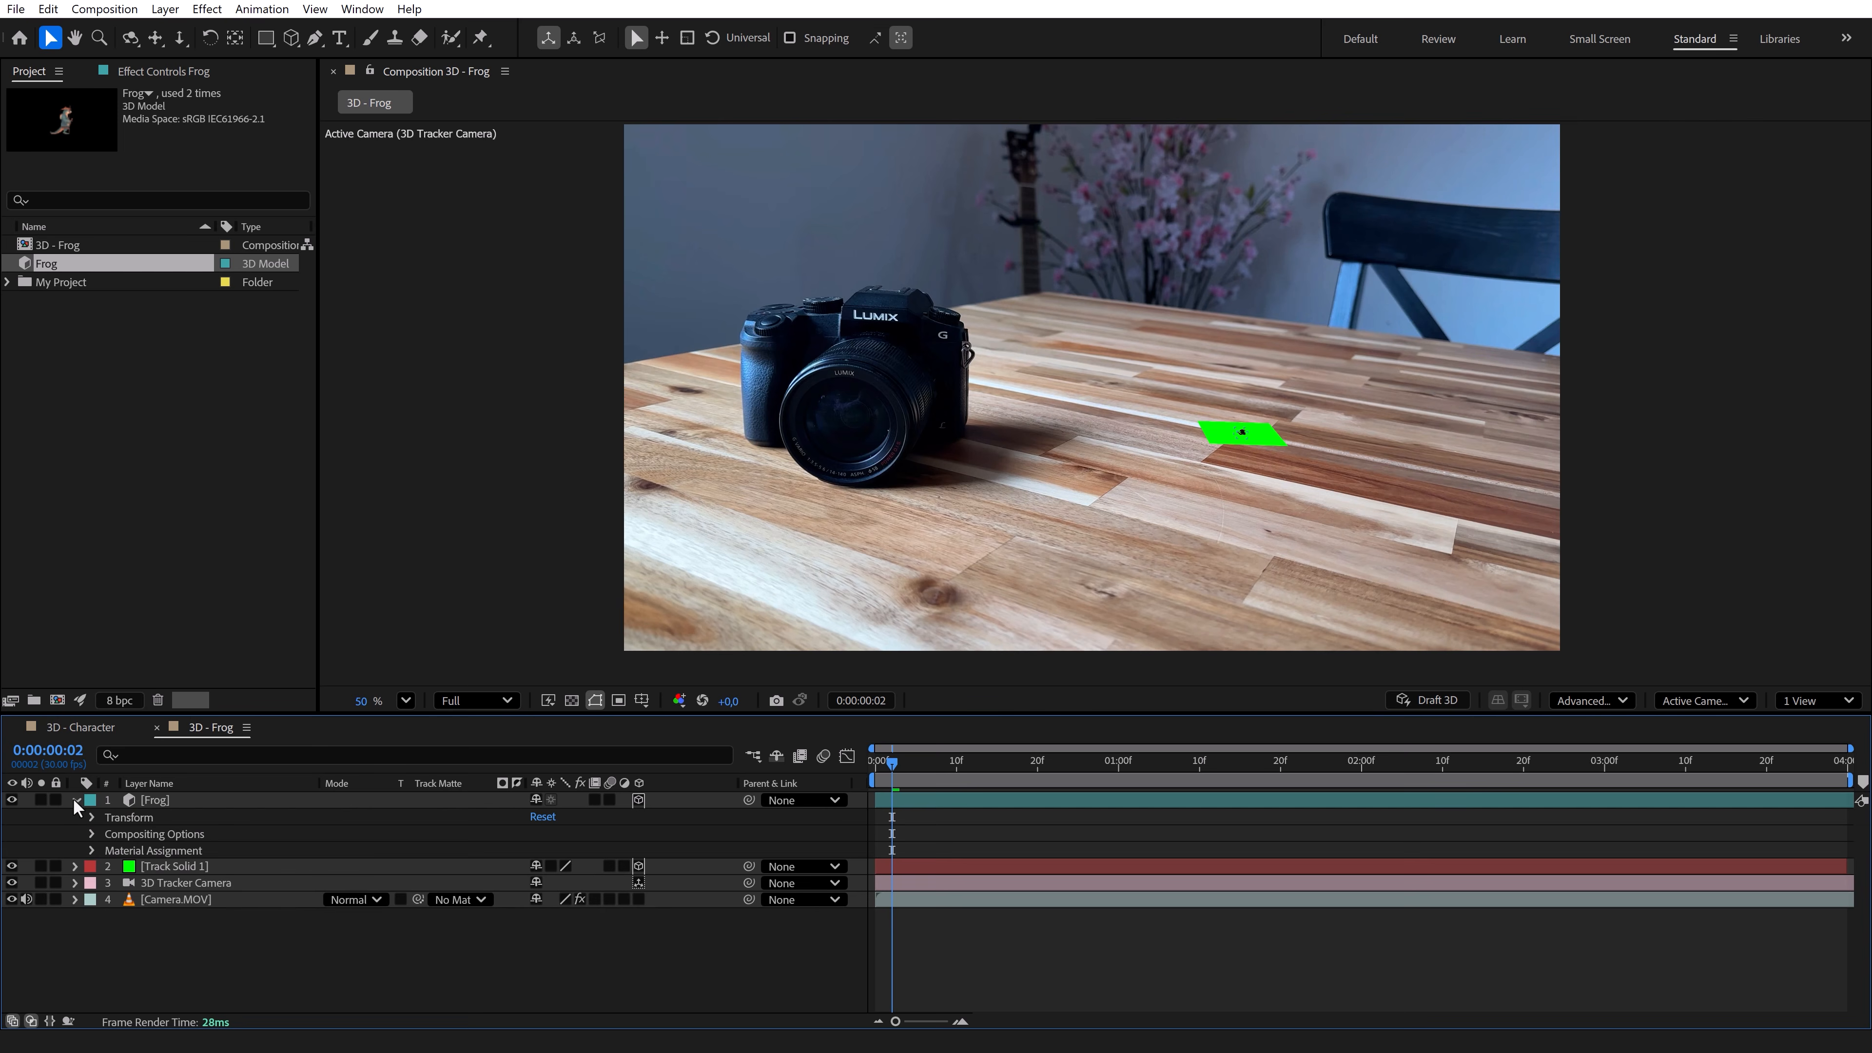
click(91, 819)
click(147, 866)
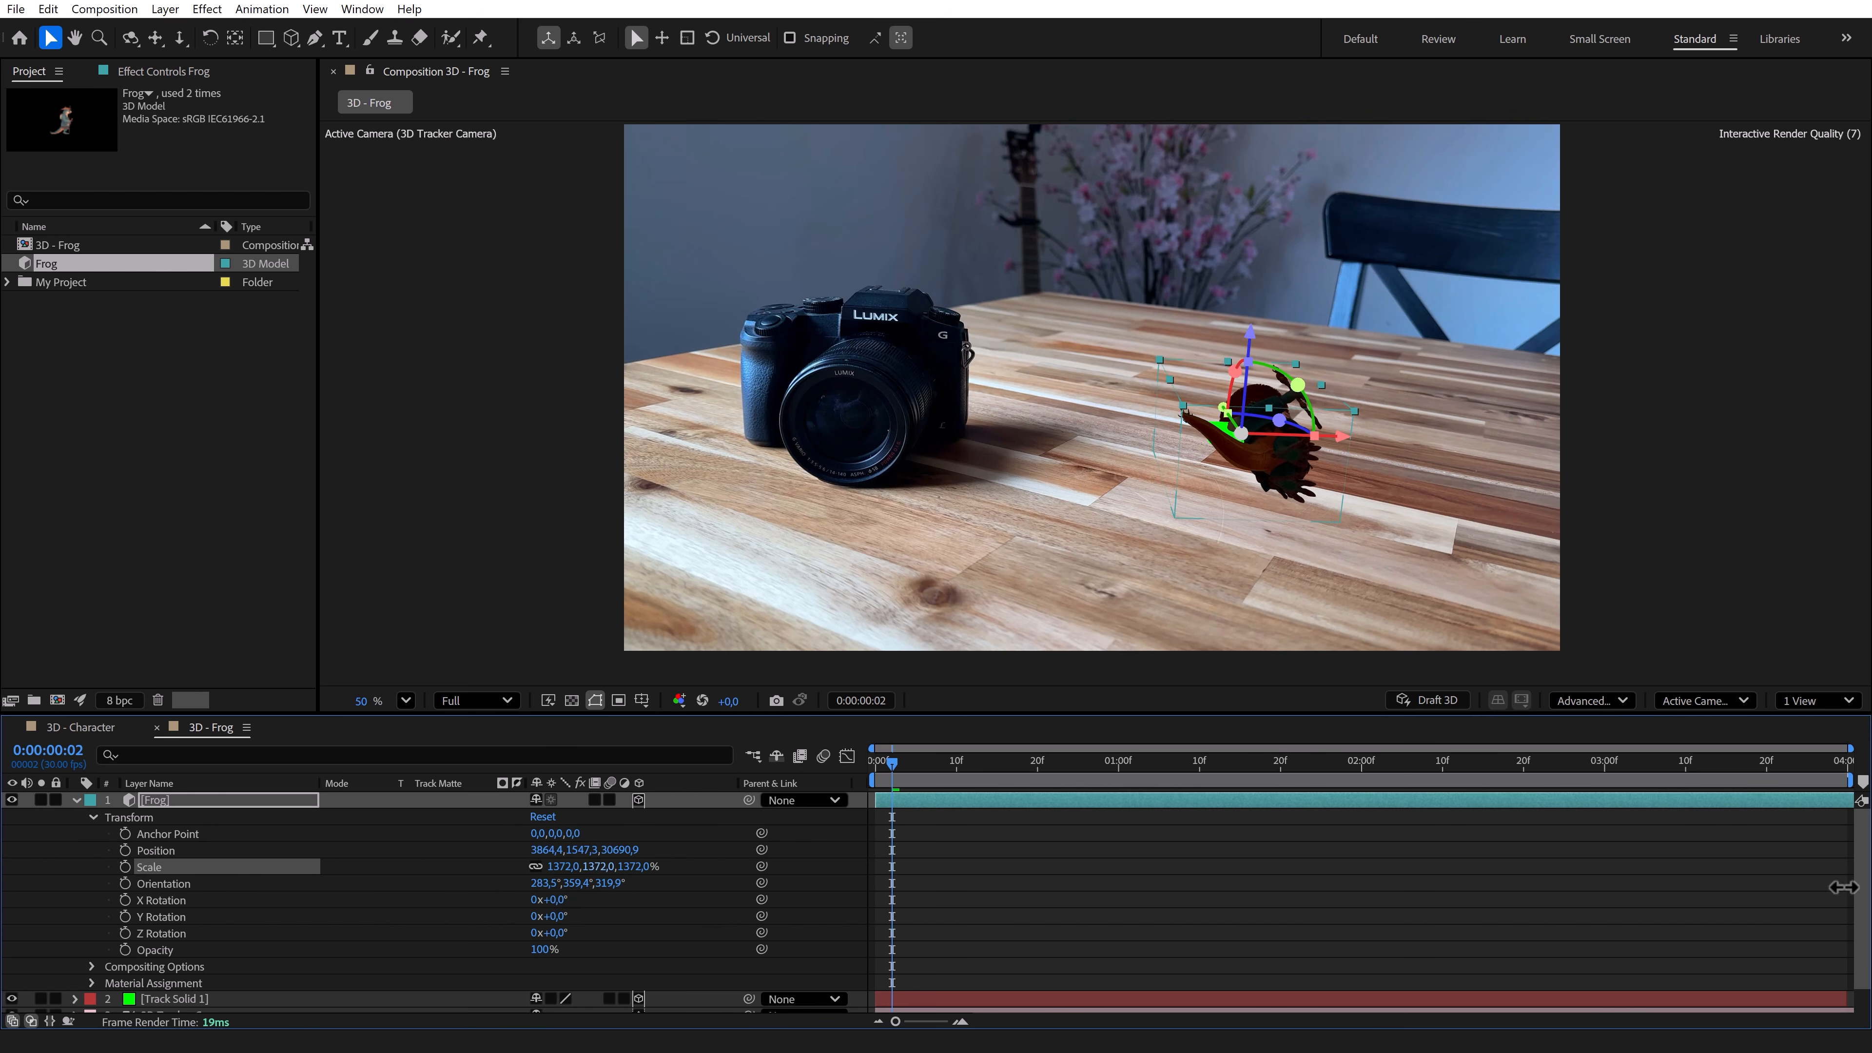
shift+click(162, 883)
drag(508, 882, 610, 886)
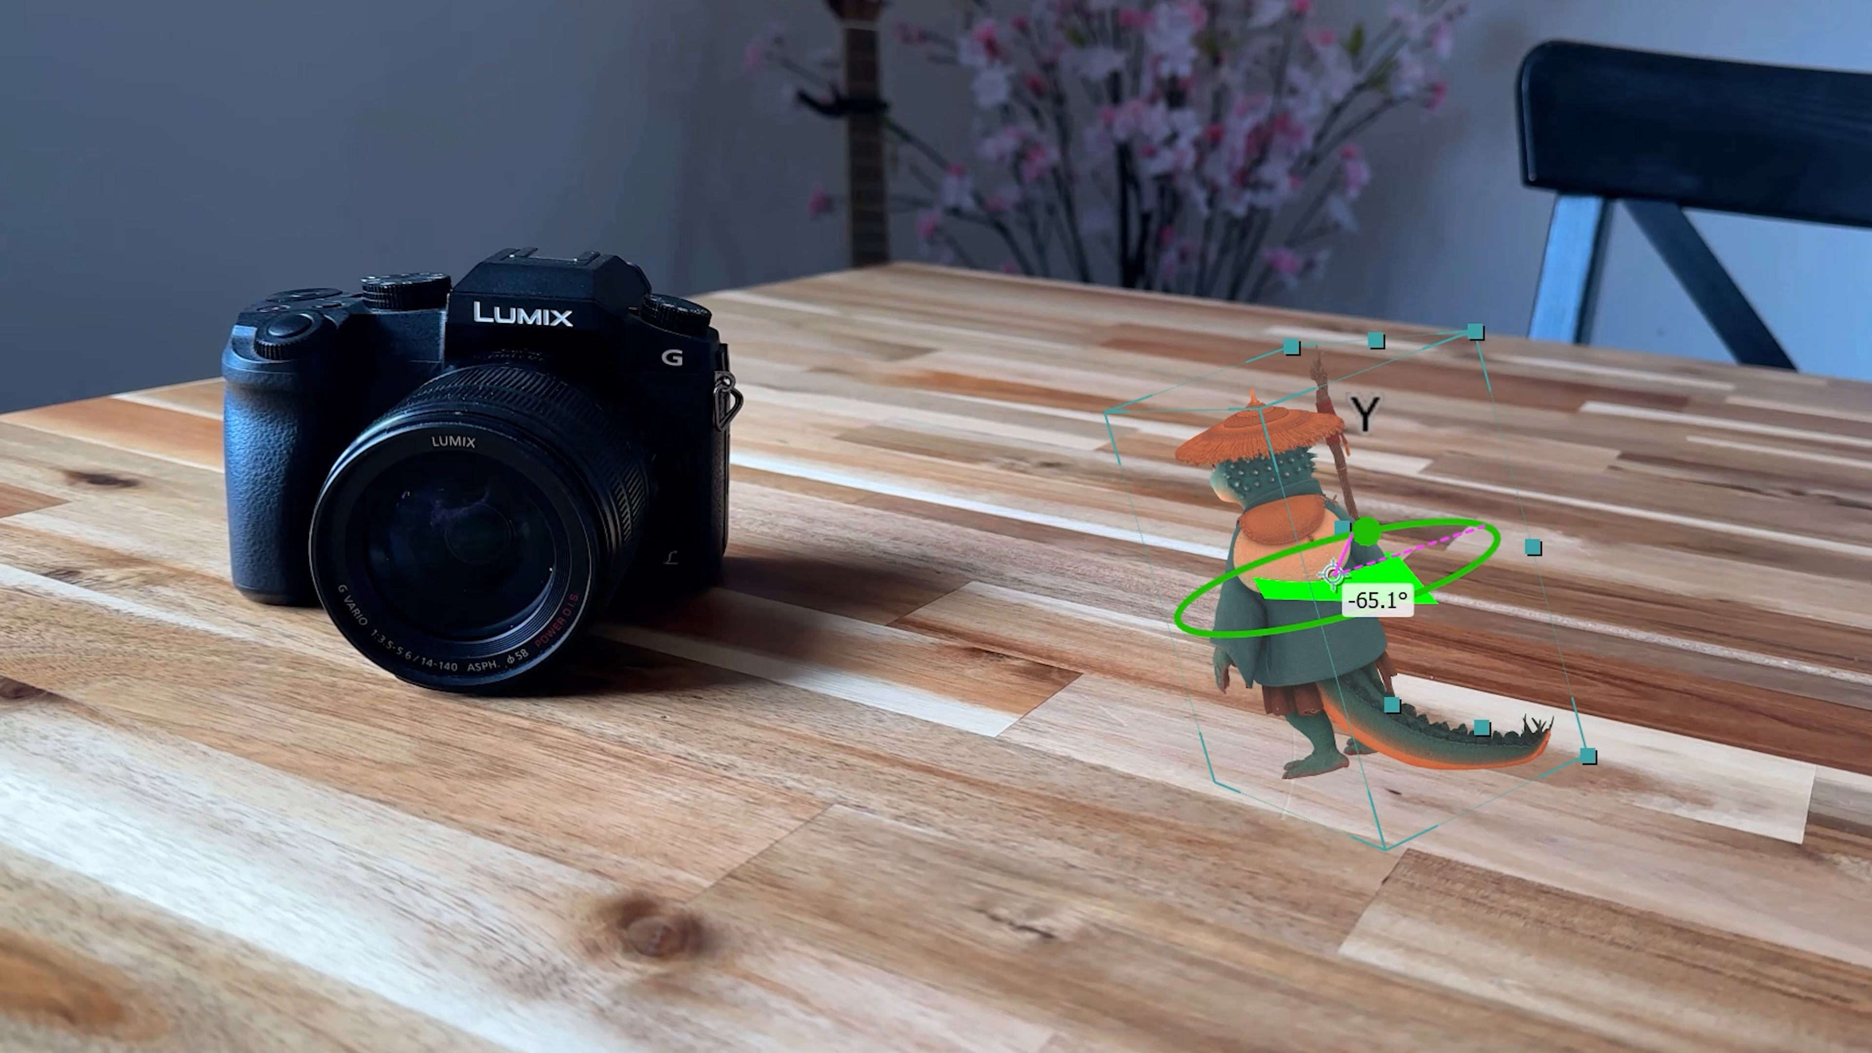
drag(1248, 360, 1085, 427)
drag(993, 568, 1015, 774)
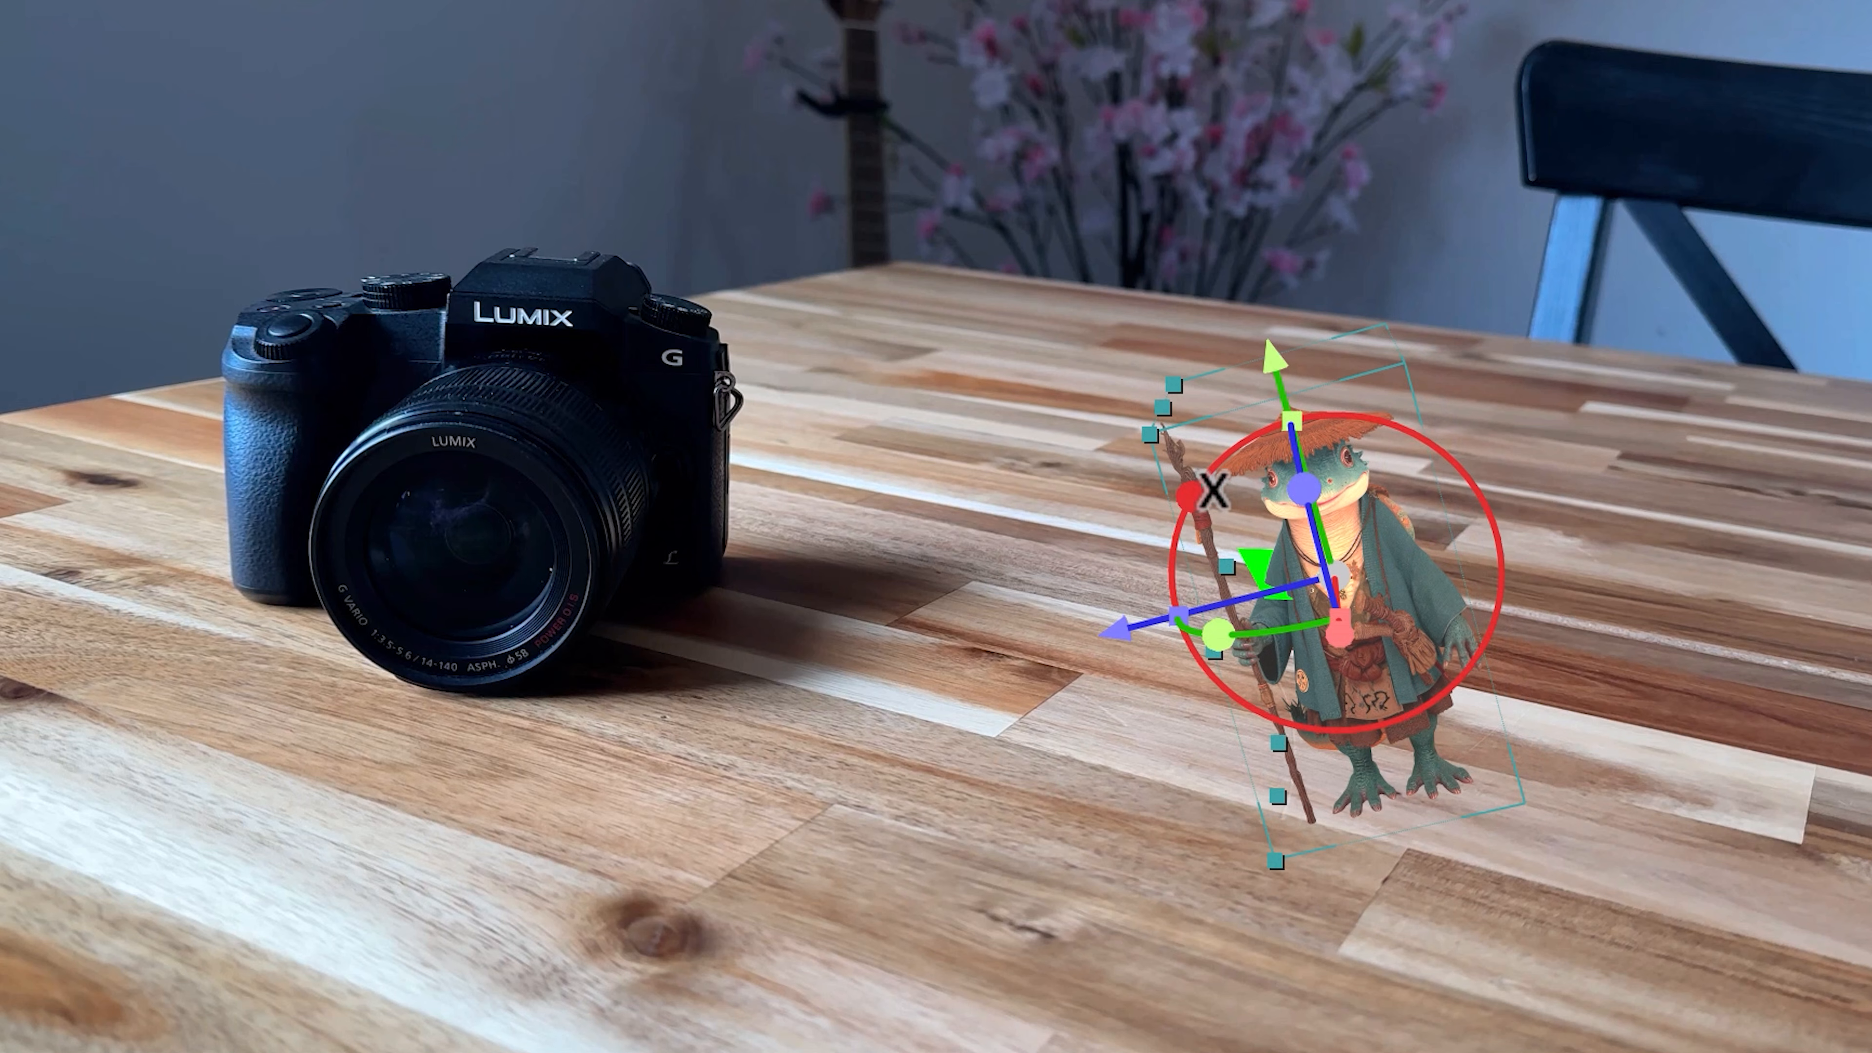
mouse_move(1207, 493)
mouse_down()
mouse_move(1192, 486)
mouse_move(1211, 451)
mouse_move(1193, 487)
mouse_up()
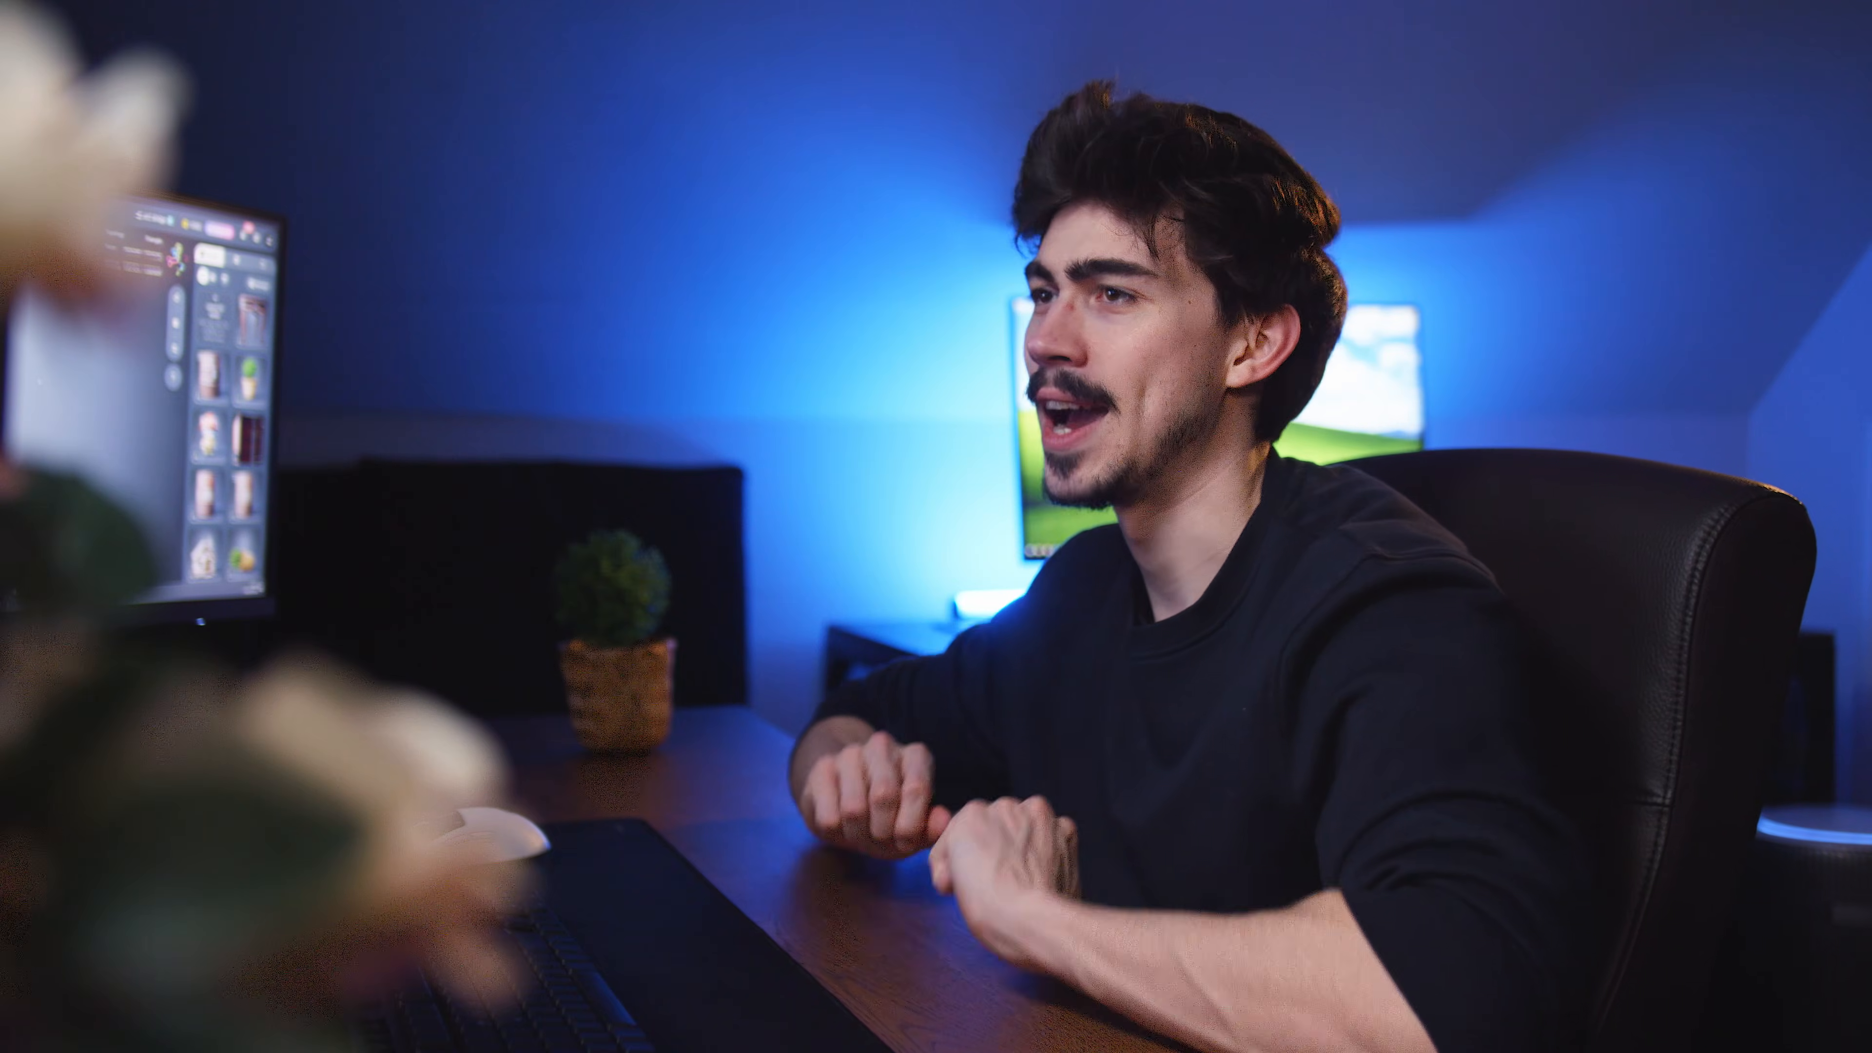
Step: Set Accepts Shadows to Only for Track Solid 1 and enlarge the solid across the tabletop as a shadow catcher
click(76, 817)
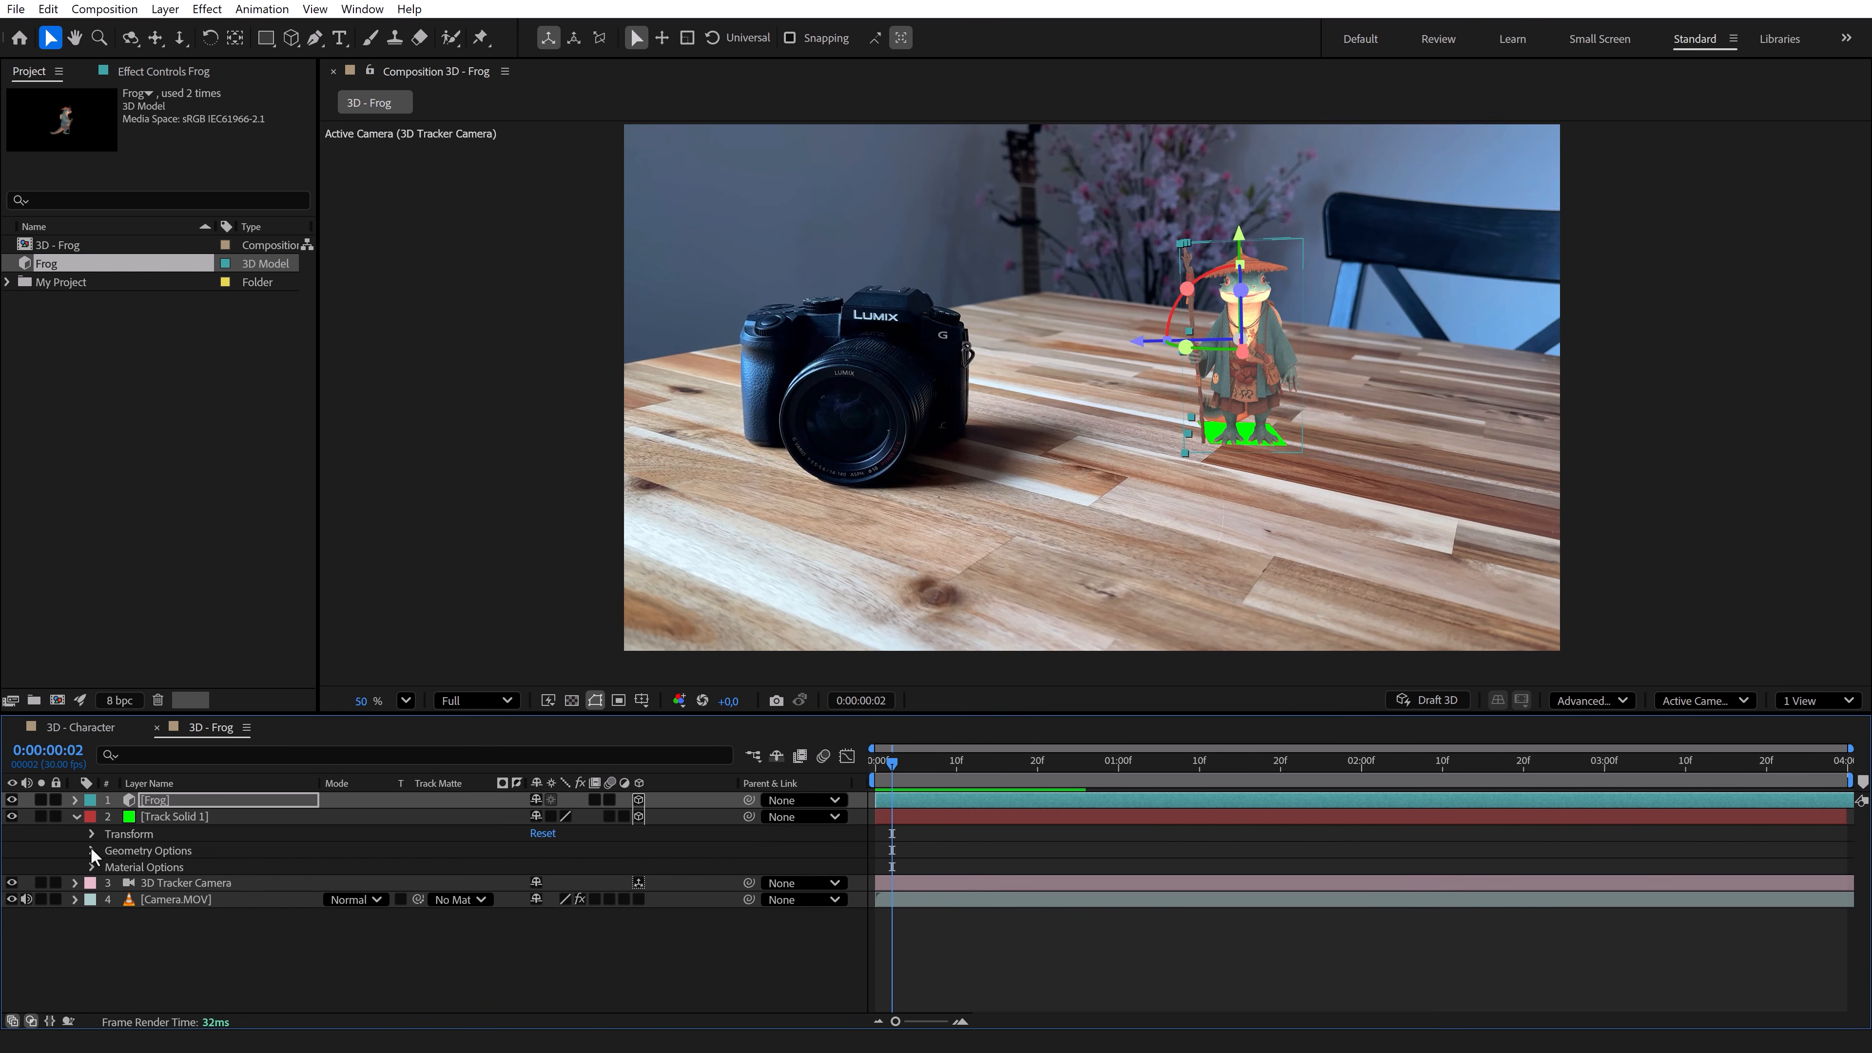
click(92, 866)
click(190, 899)
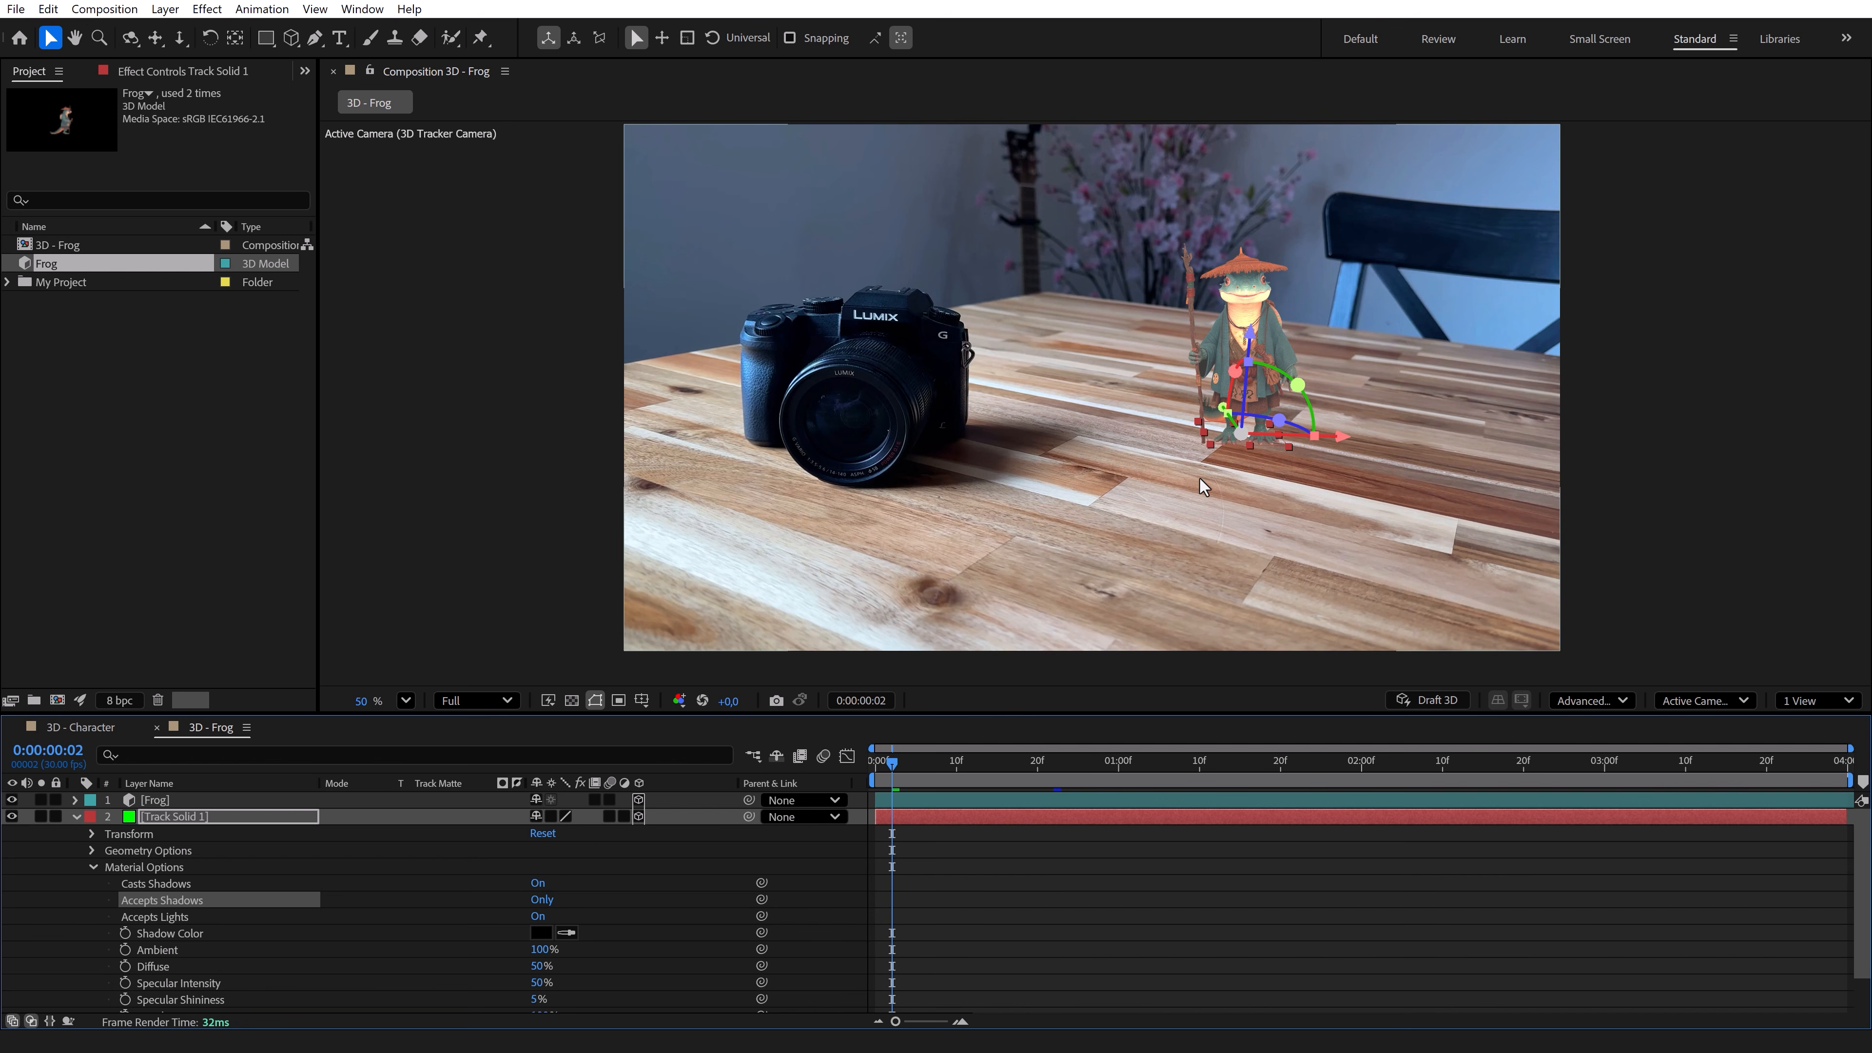
drag(1214, 456, 1193, 469)
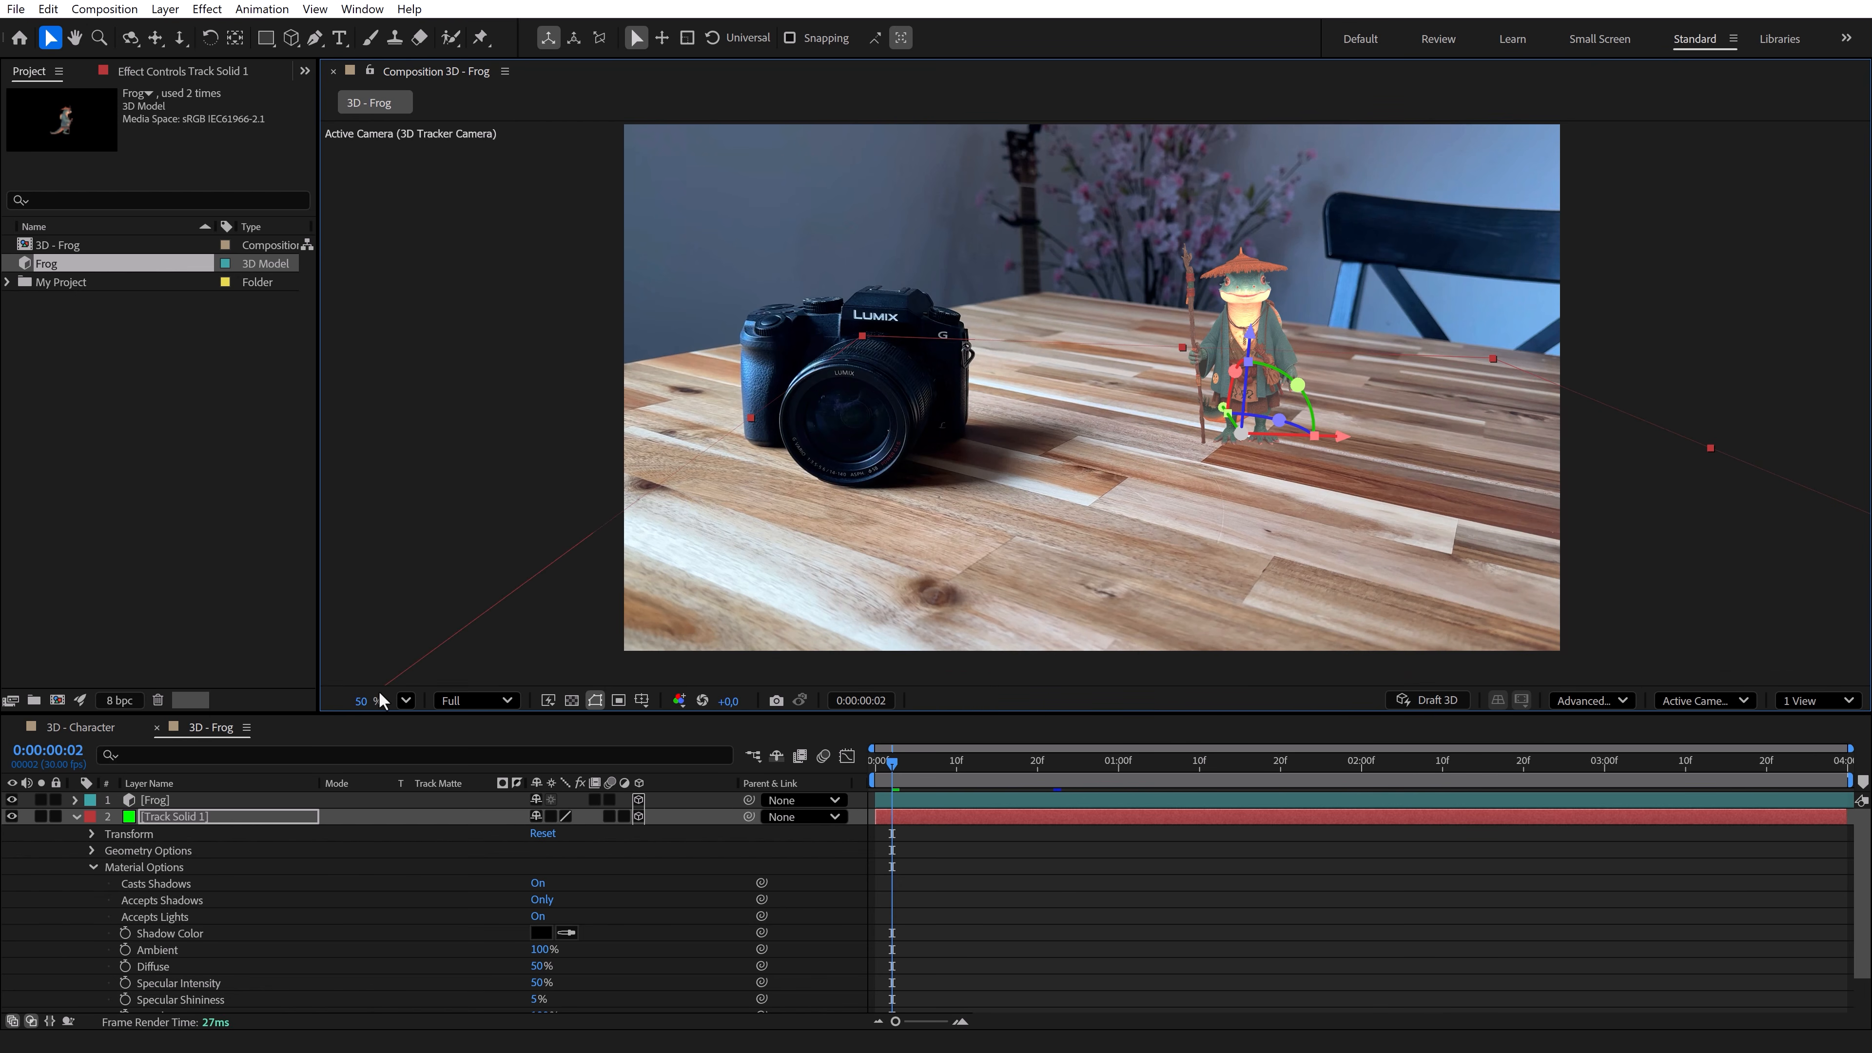
click(77, 817)
Step: Add an environment light with 100% intensity, shadow casting enabled and 100% shadow darkness to the composition
right_click(250, 916)
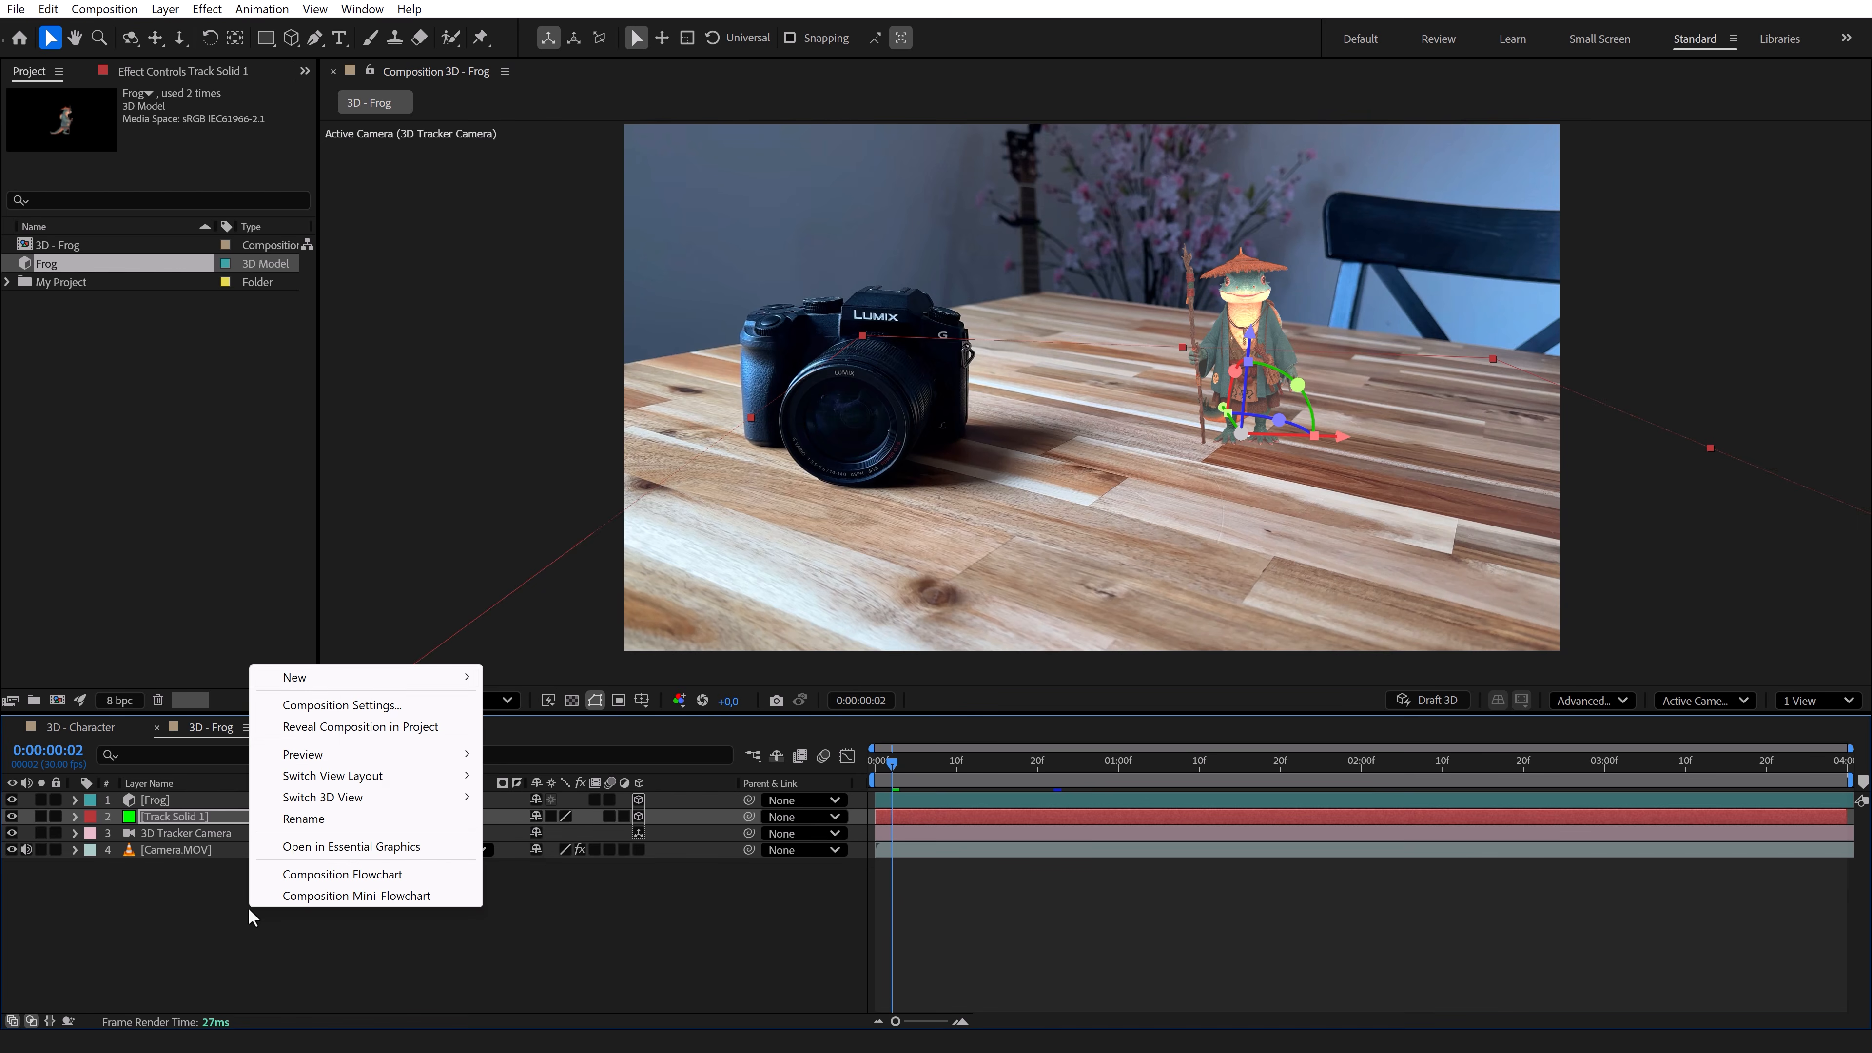
mouse_move(385, 682)
click(549, 391)
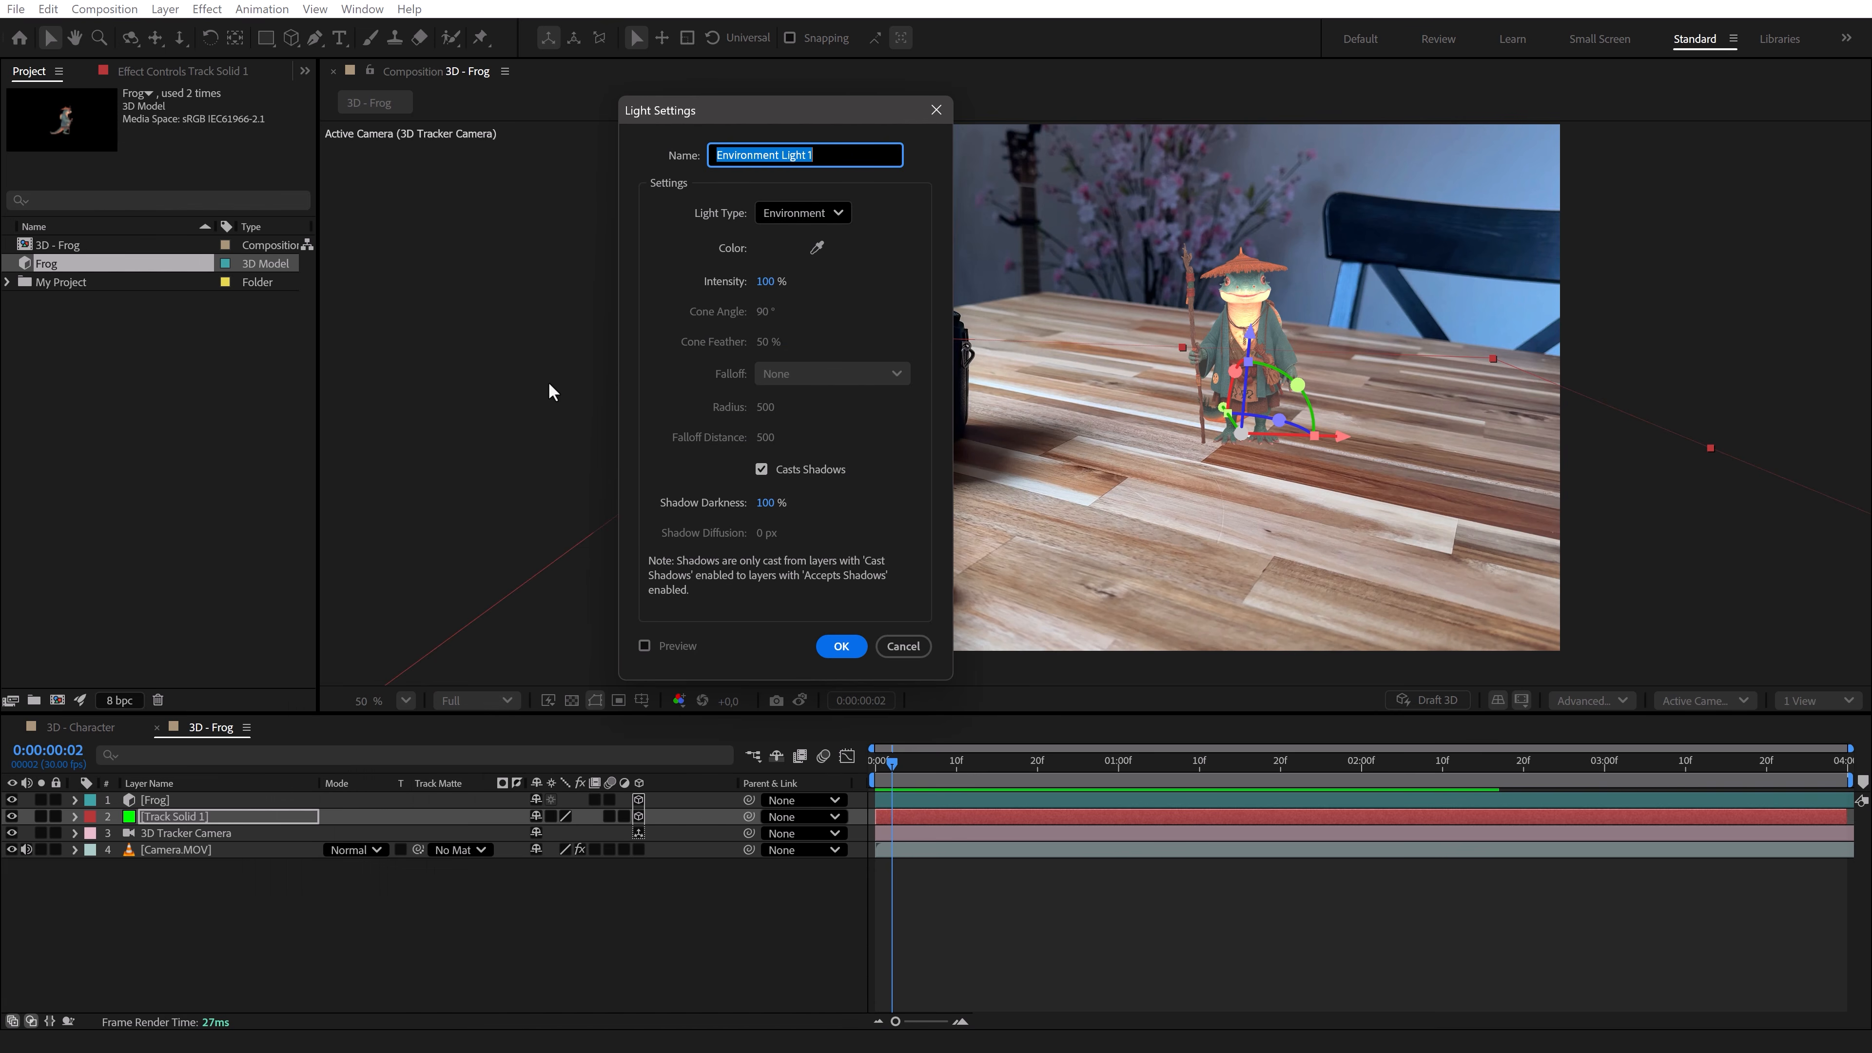
click(841, 646)
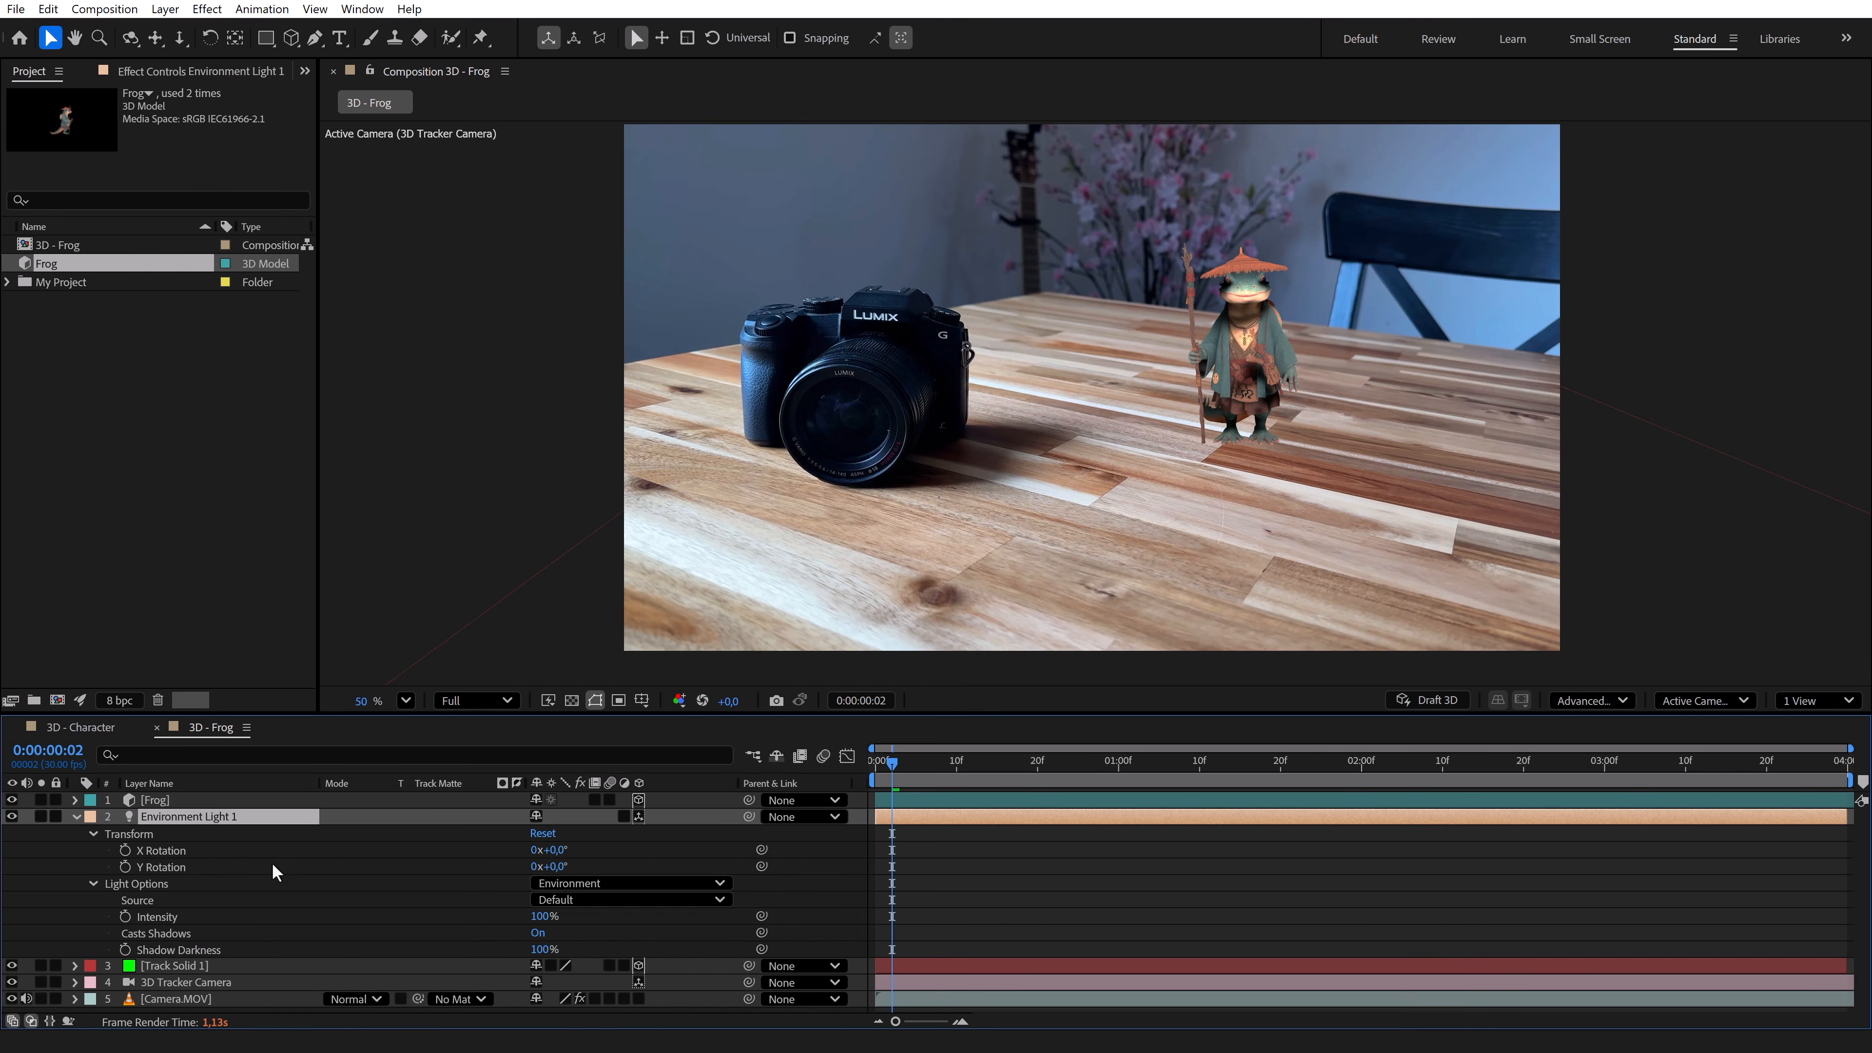
Step: Fit the environment light's shadow casting box to the scene in the Advanced 3D render options
click(1595, 699)
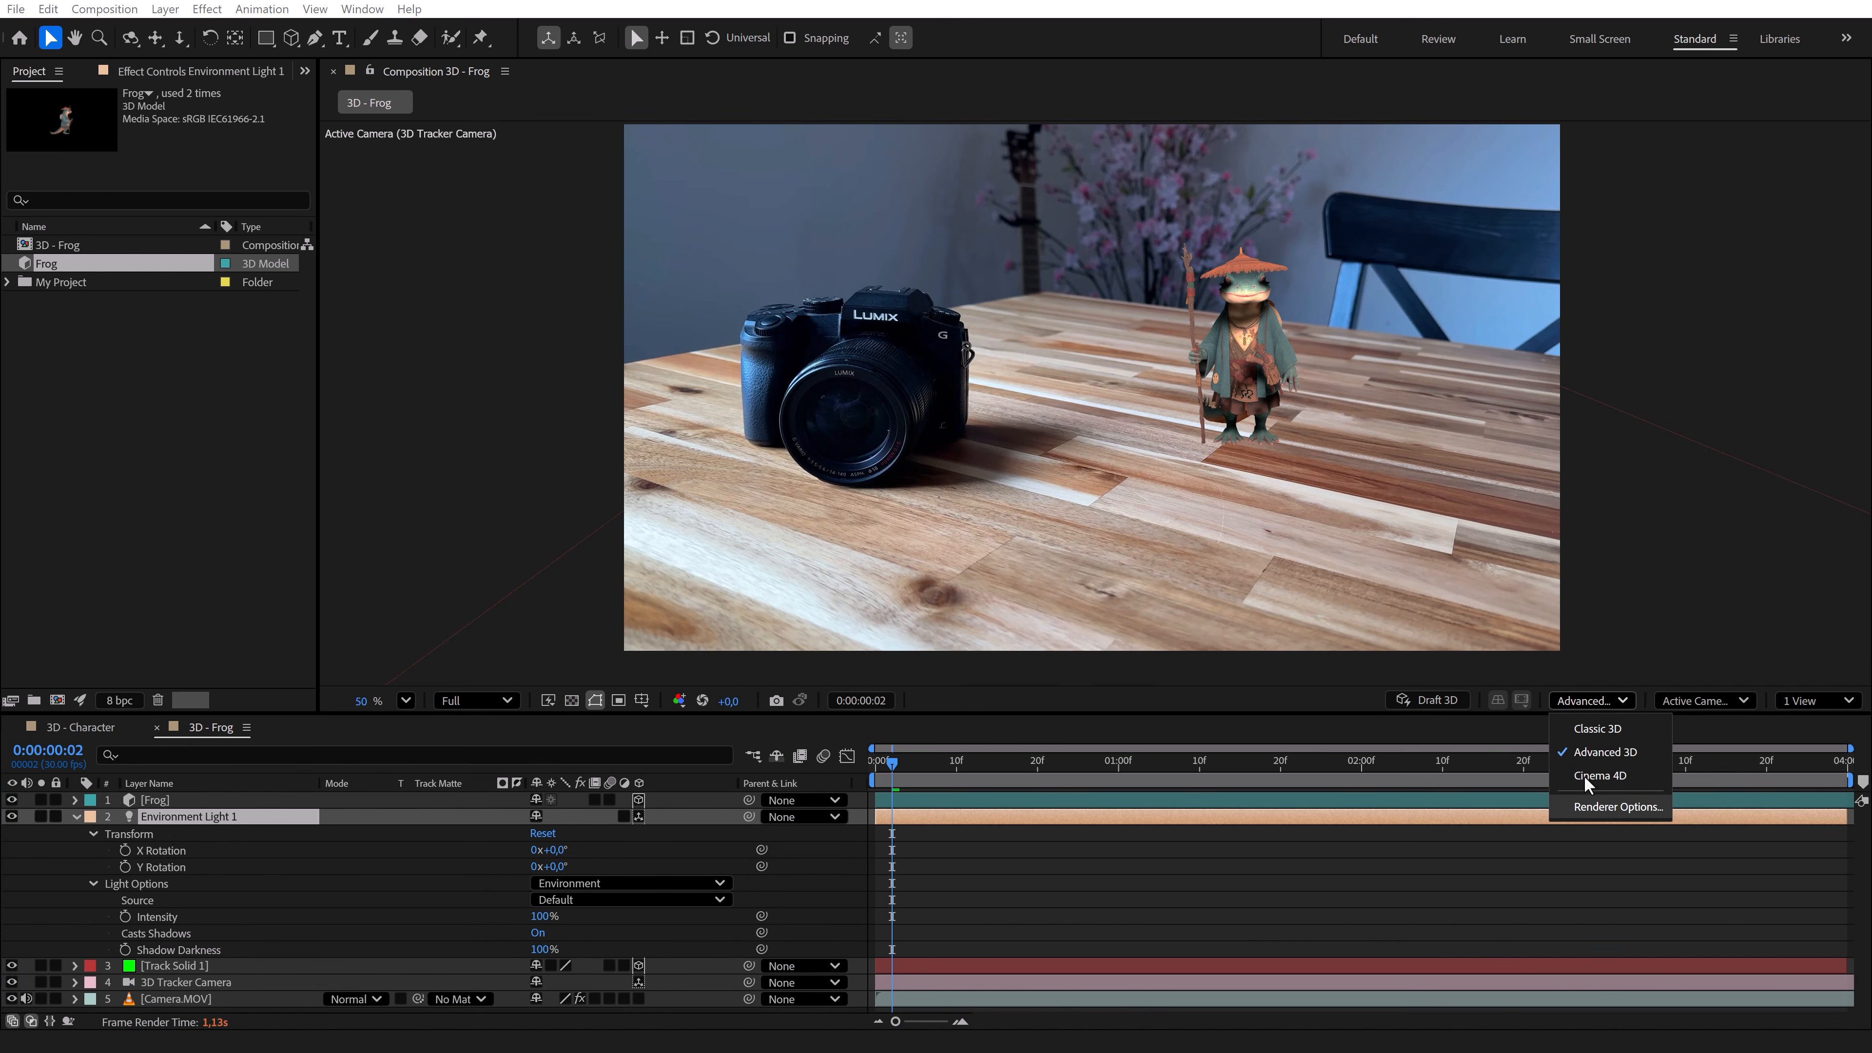
click(1614, 806)
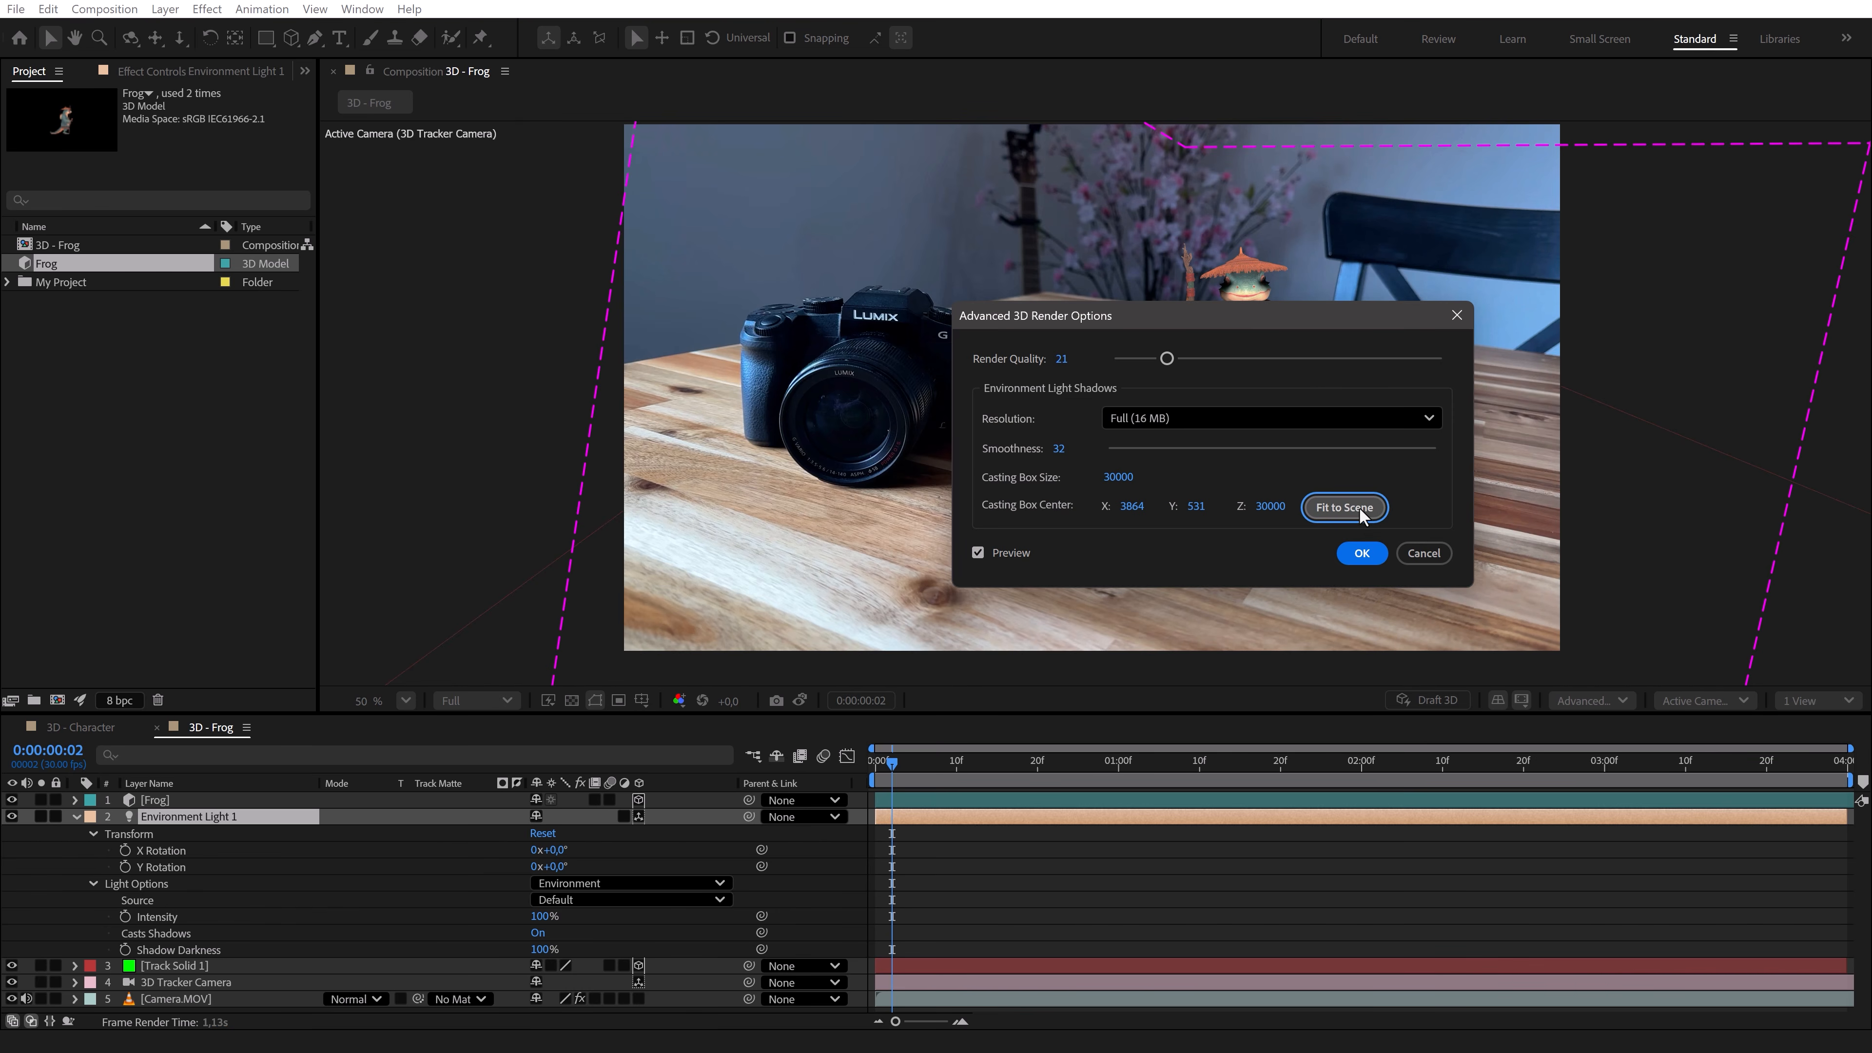
click(1363, 552)
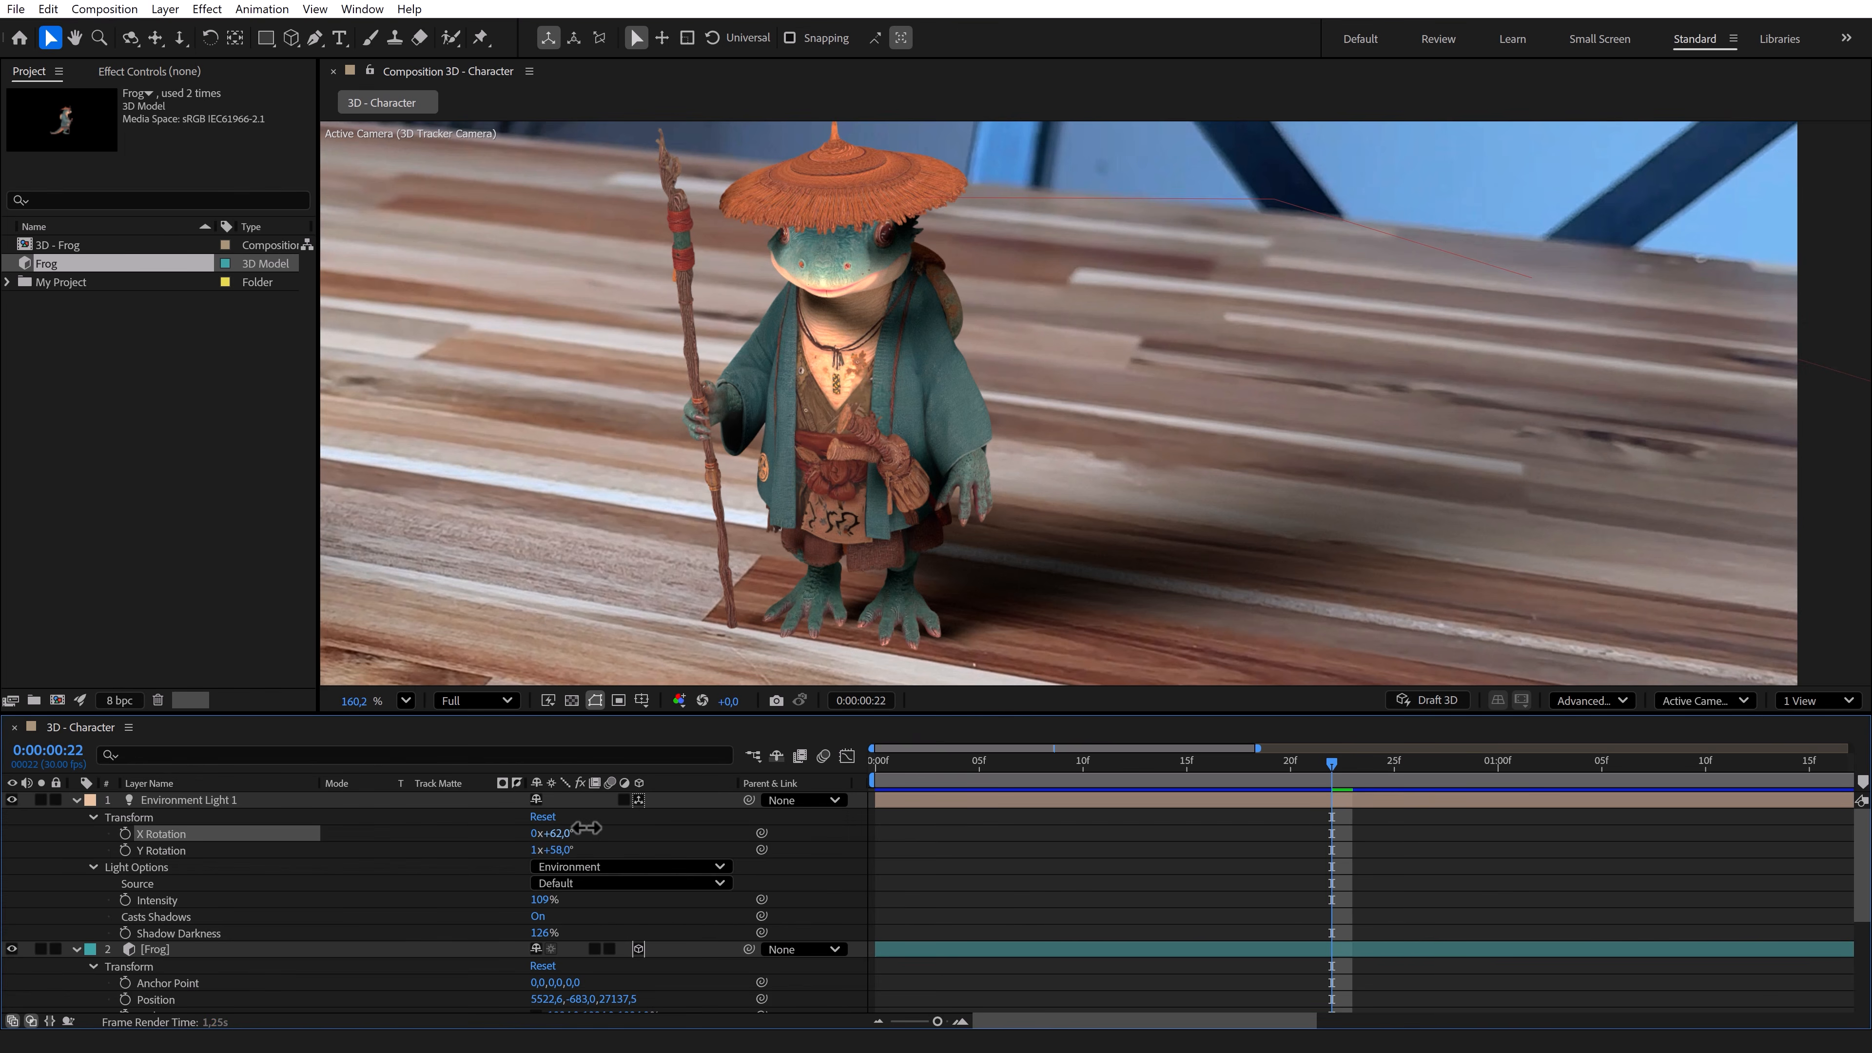
Step: Adjust the X Rotation of Environment Light 1 in the 3D - Character composition to redirect the frog's shadow
mouse_move(564, 833)
mouse_down()
mouse_move(587, 827)
mouse_move(558, 827)
mouse_up()
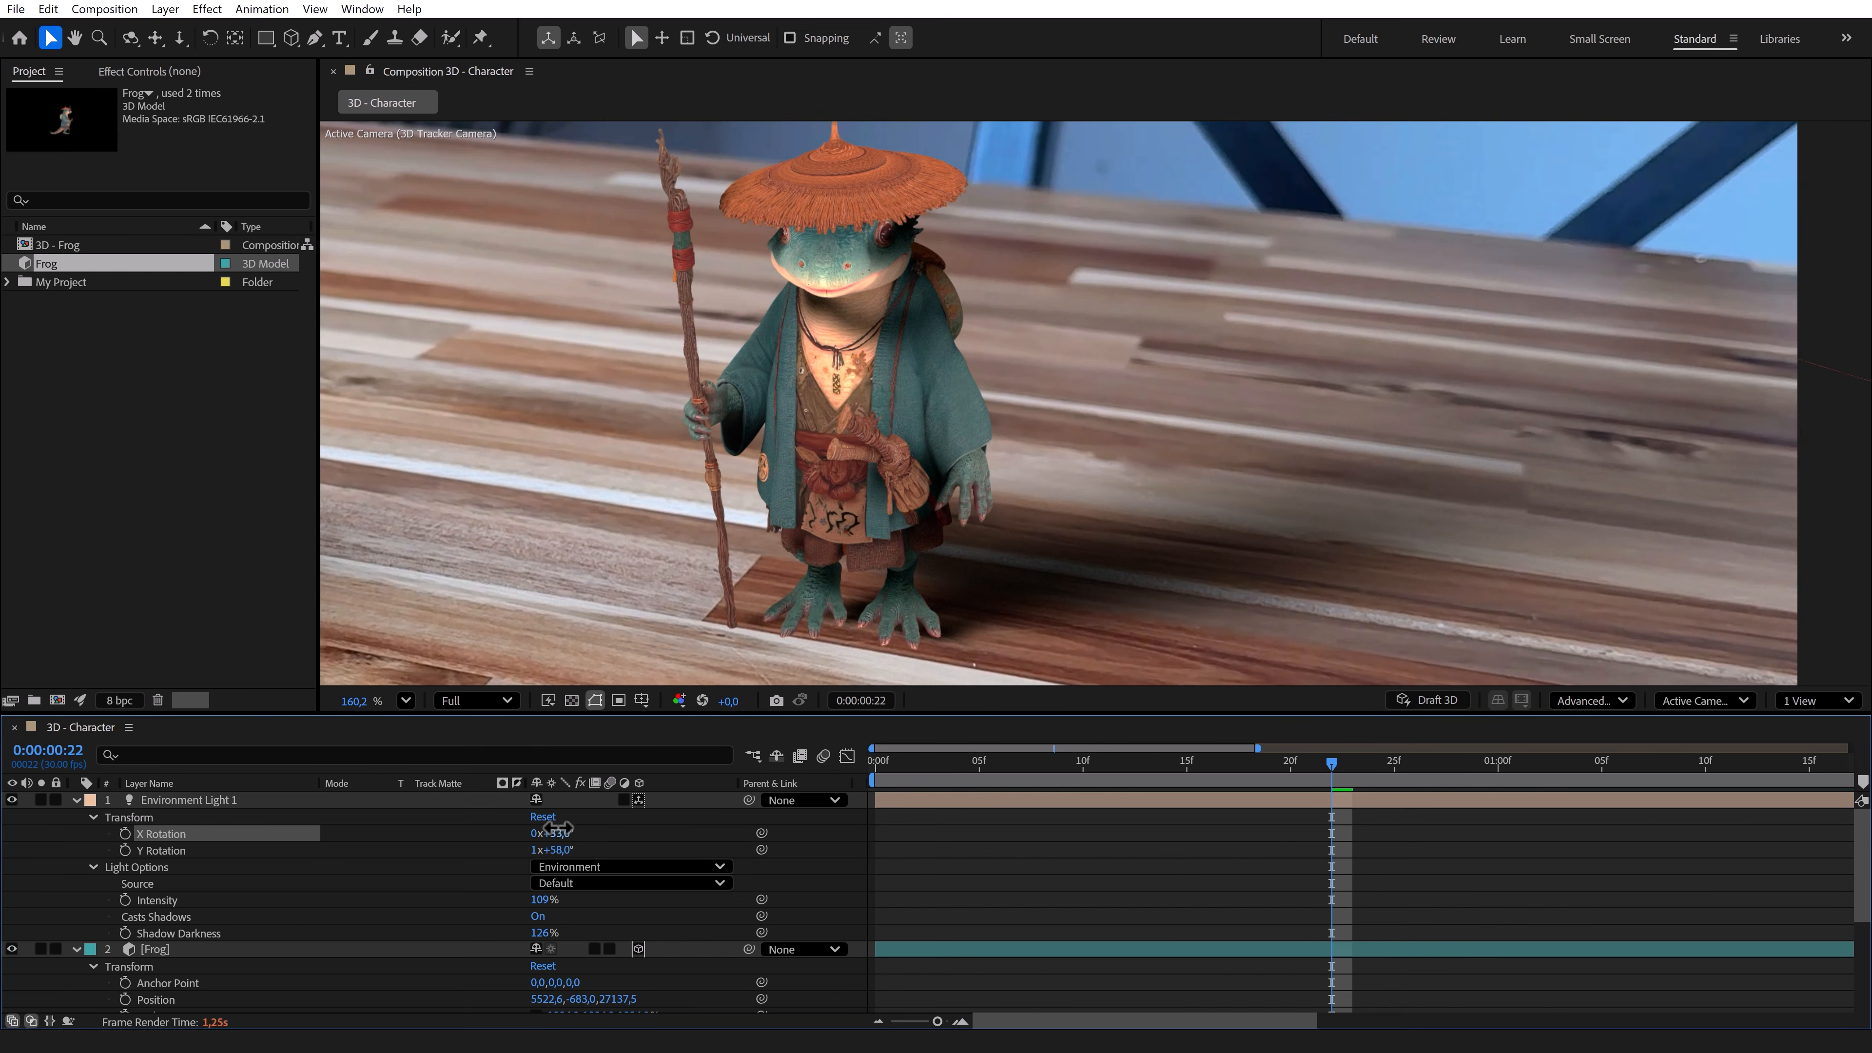